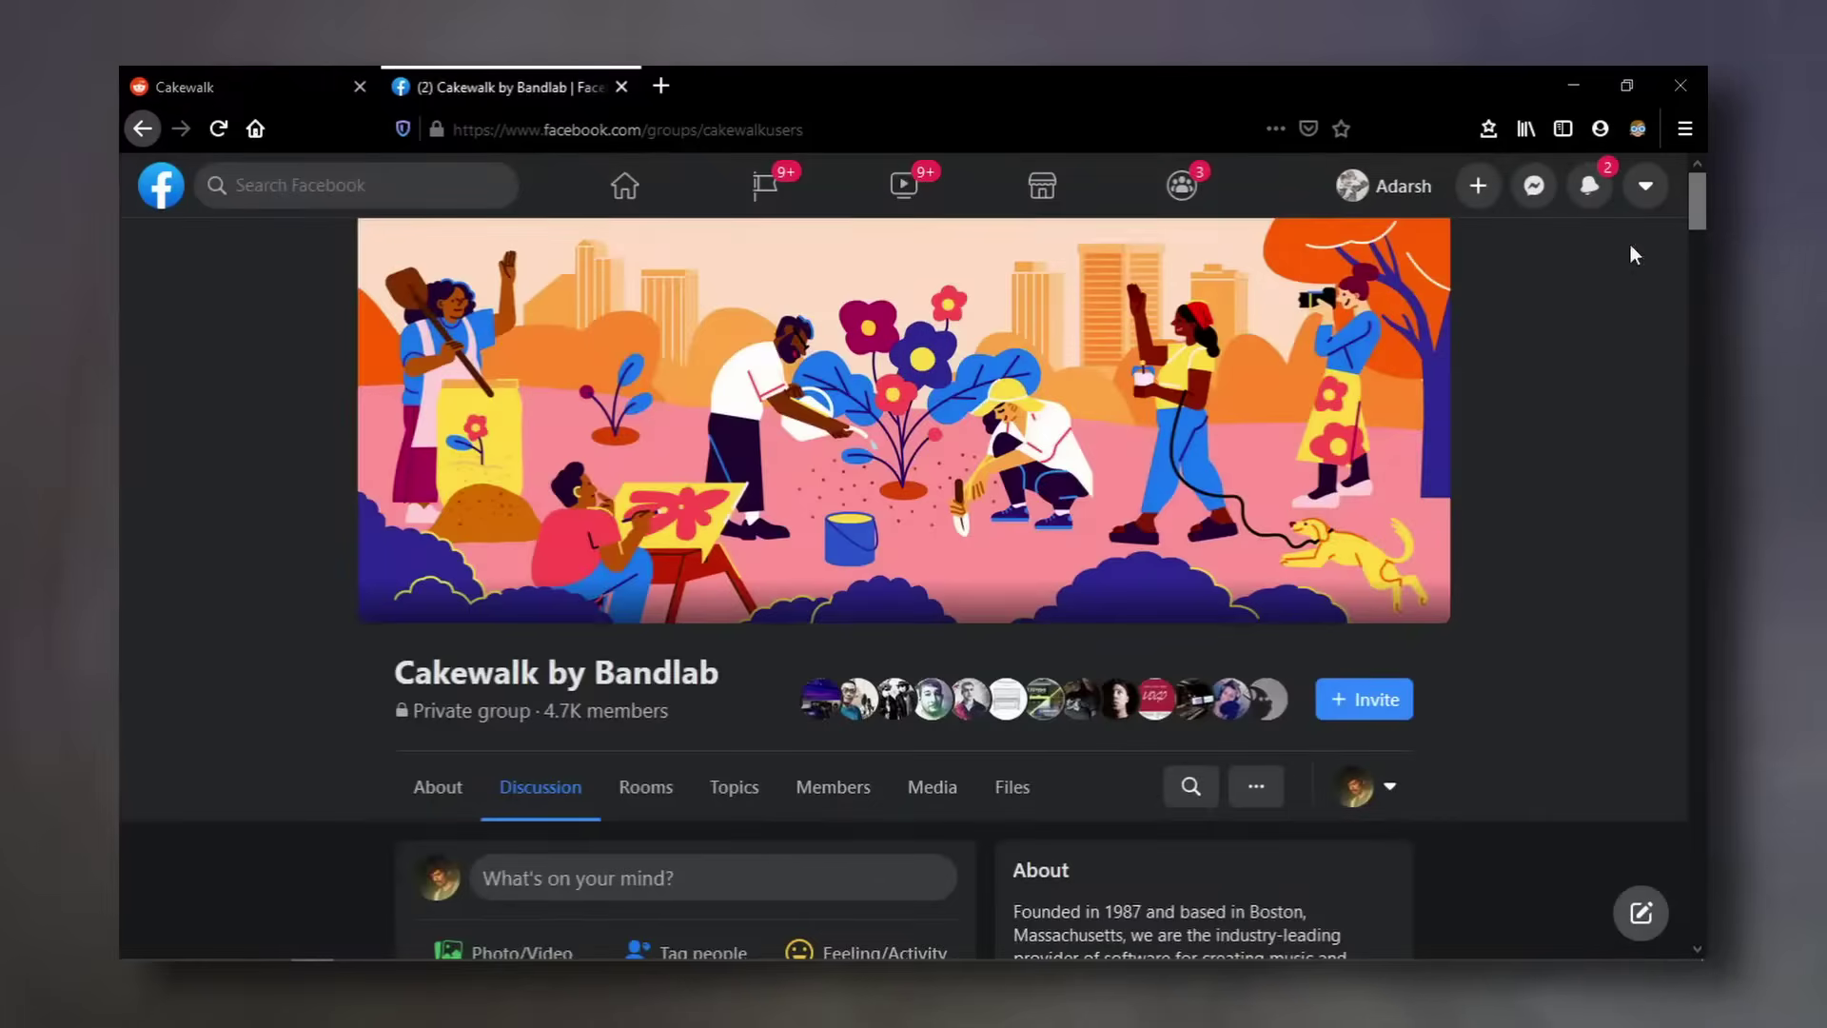
Scroll the forum index to Feedback Loop, open it, and browse its topic list
scroll(1629, 243, down, 10)
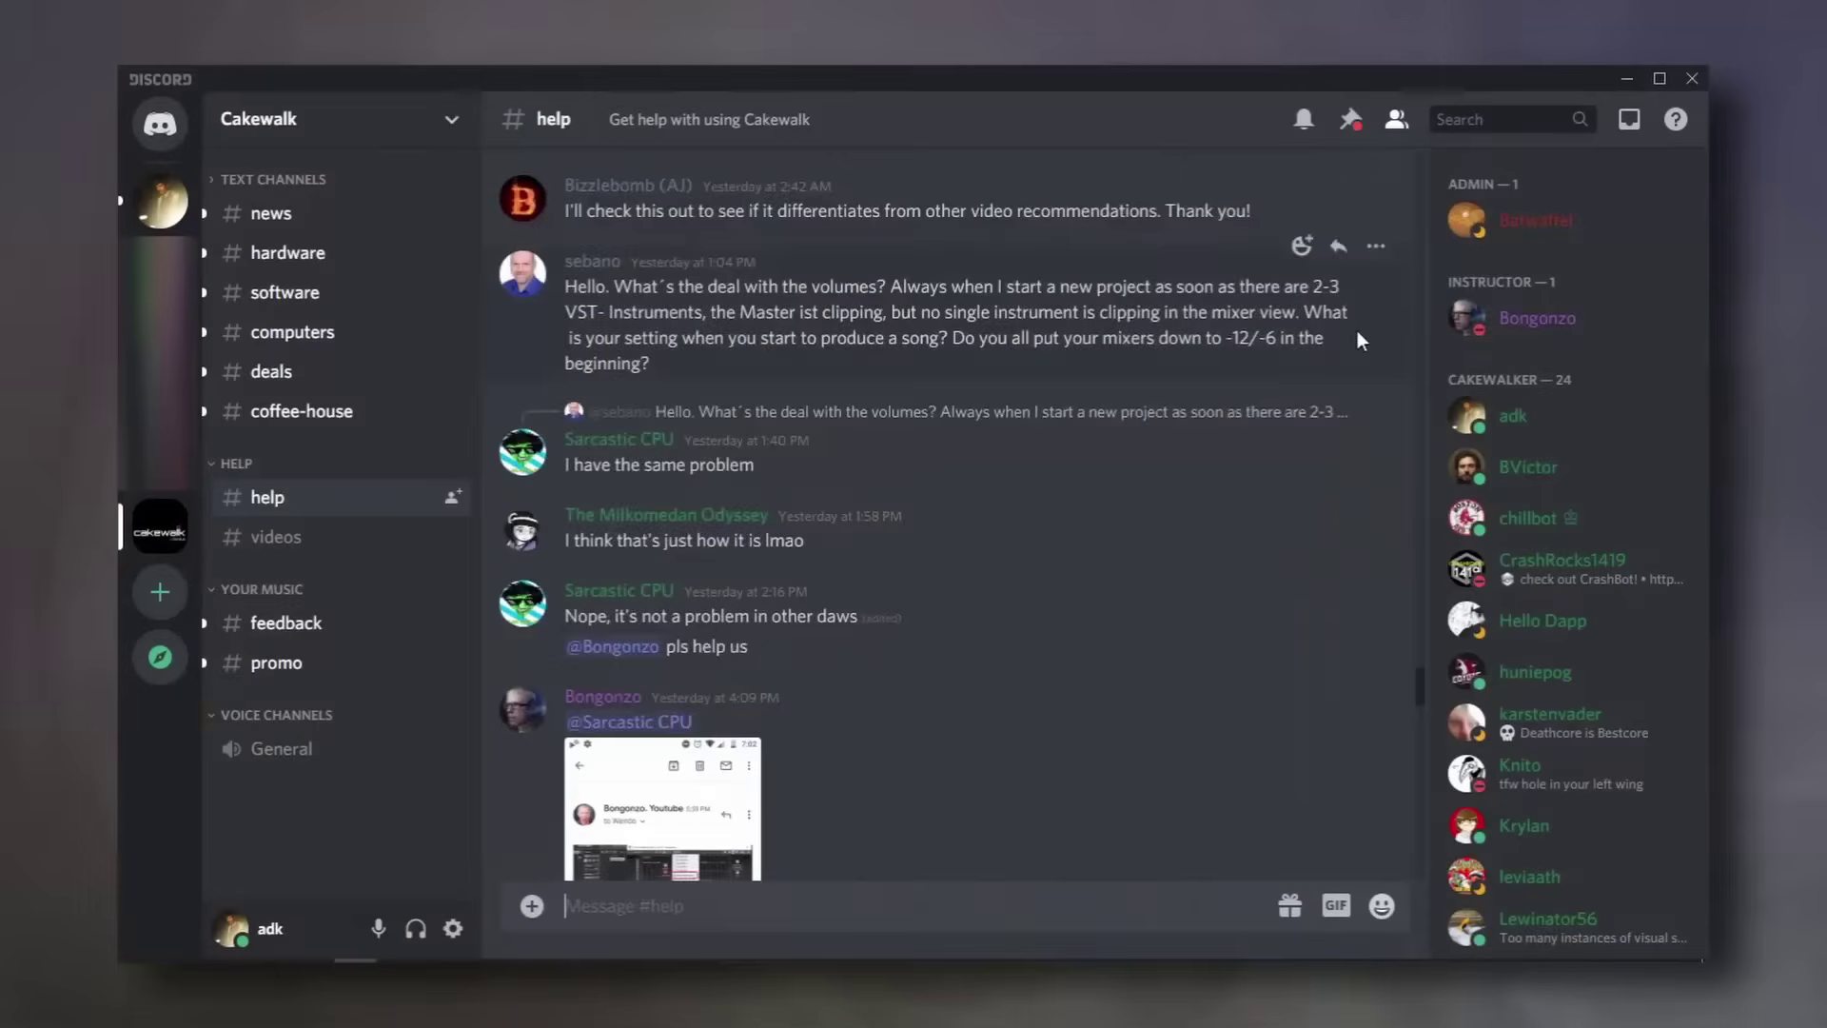
scroll(1357, 332, down, 20)
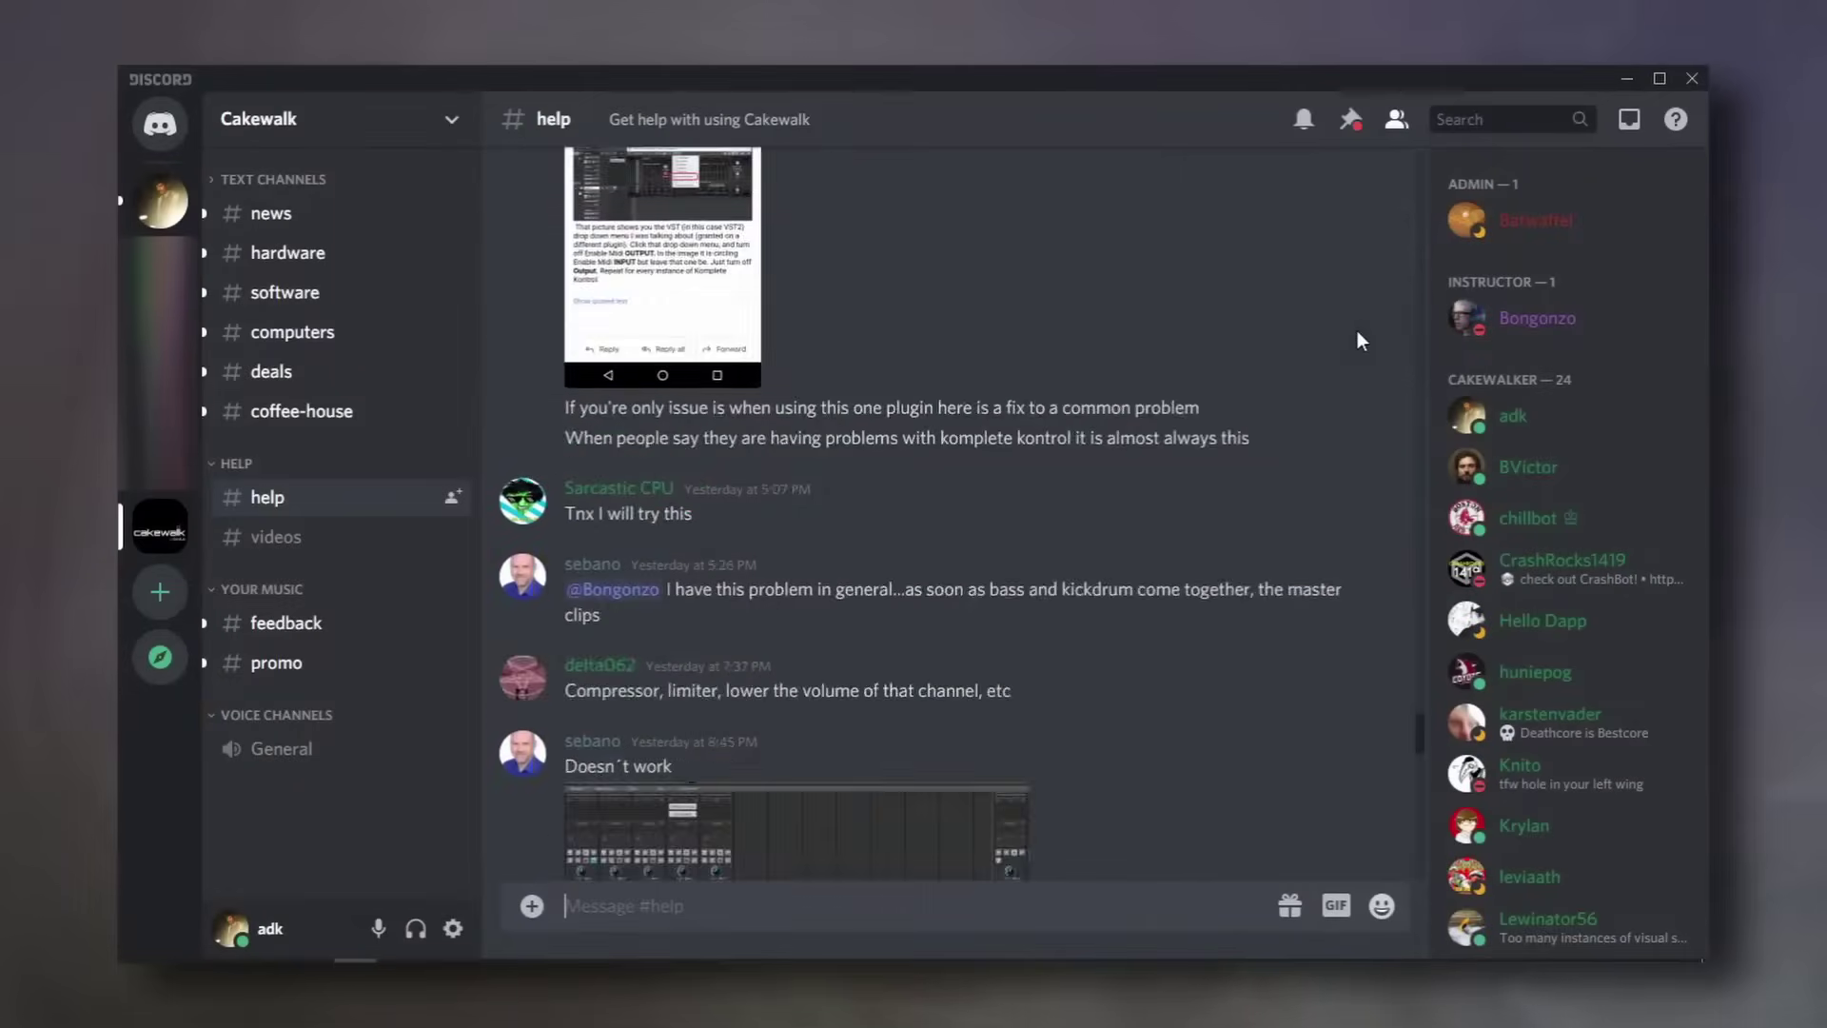
scroll(1374, 340, down, 3)
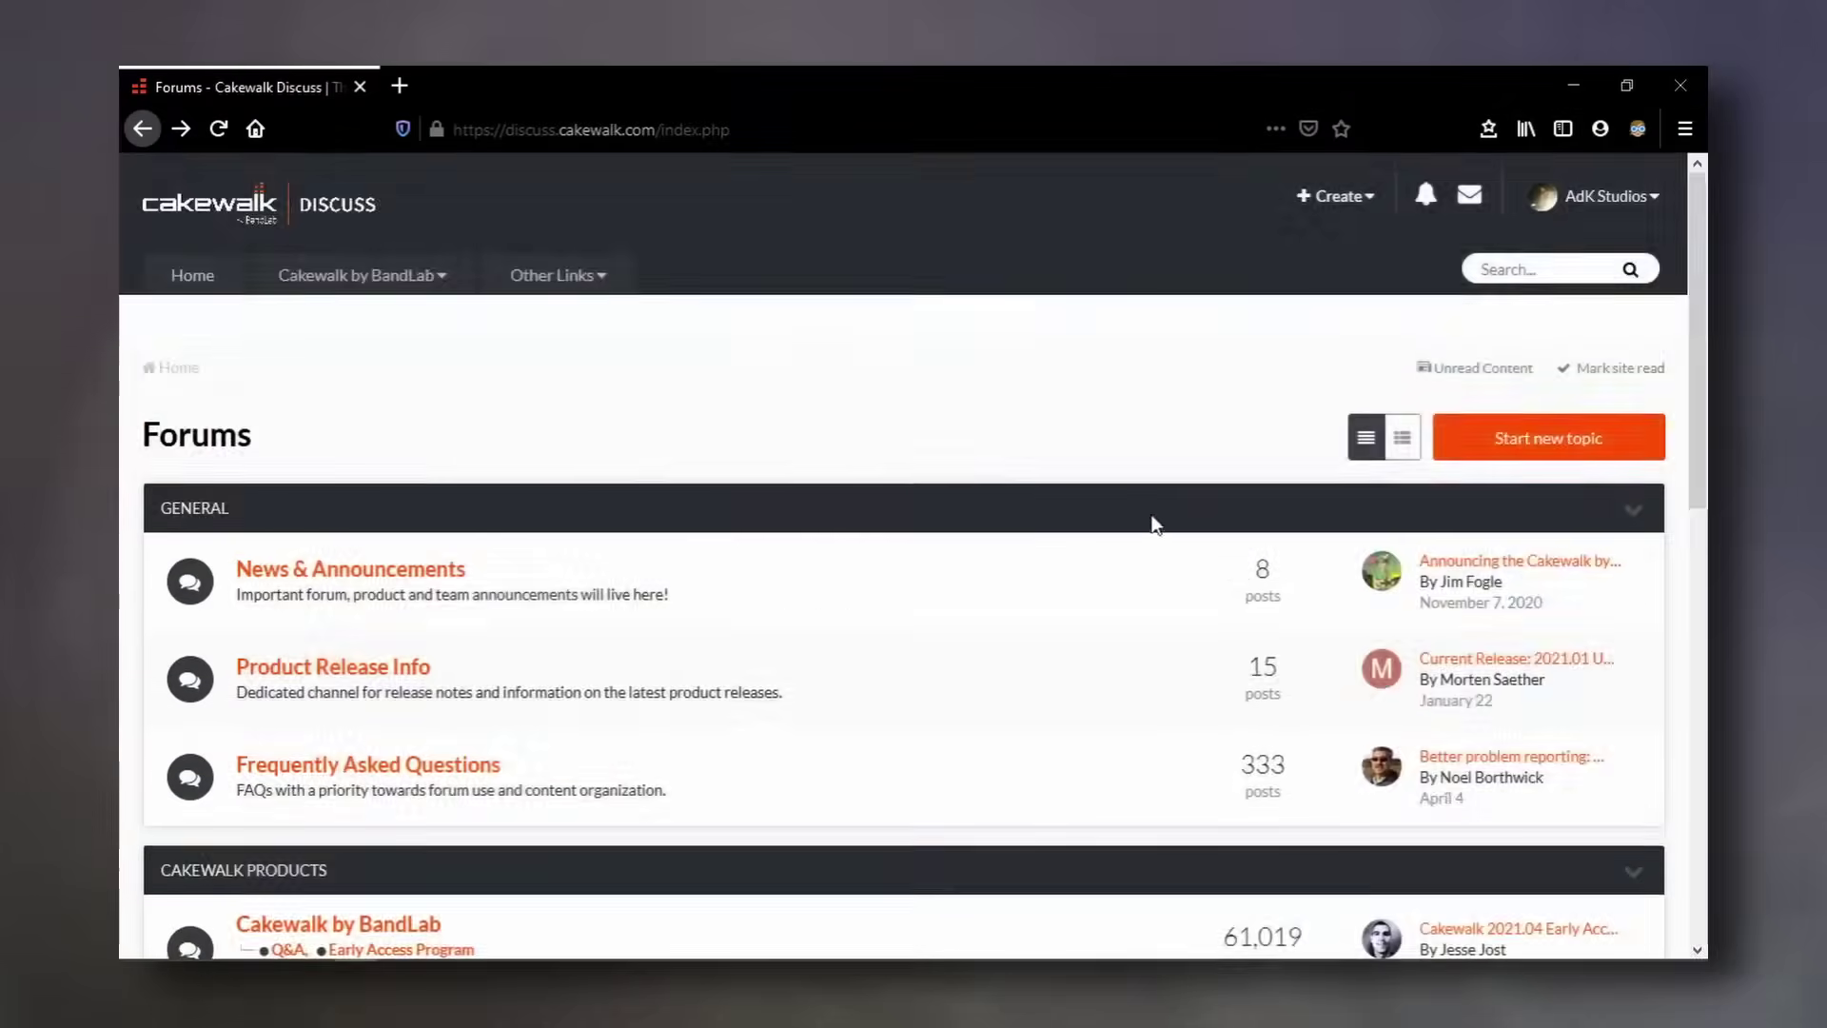
scroll(1094, 476, down, 5)
click(303, 550)
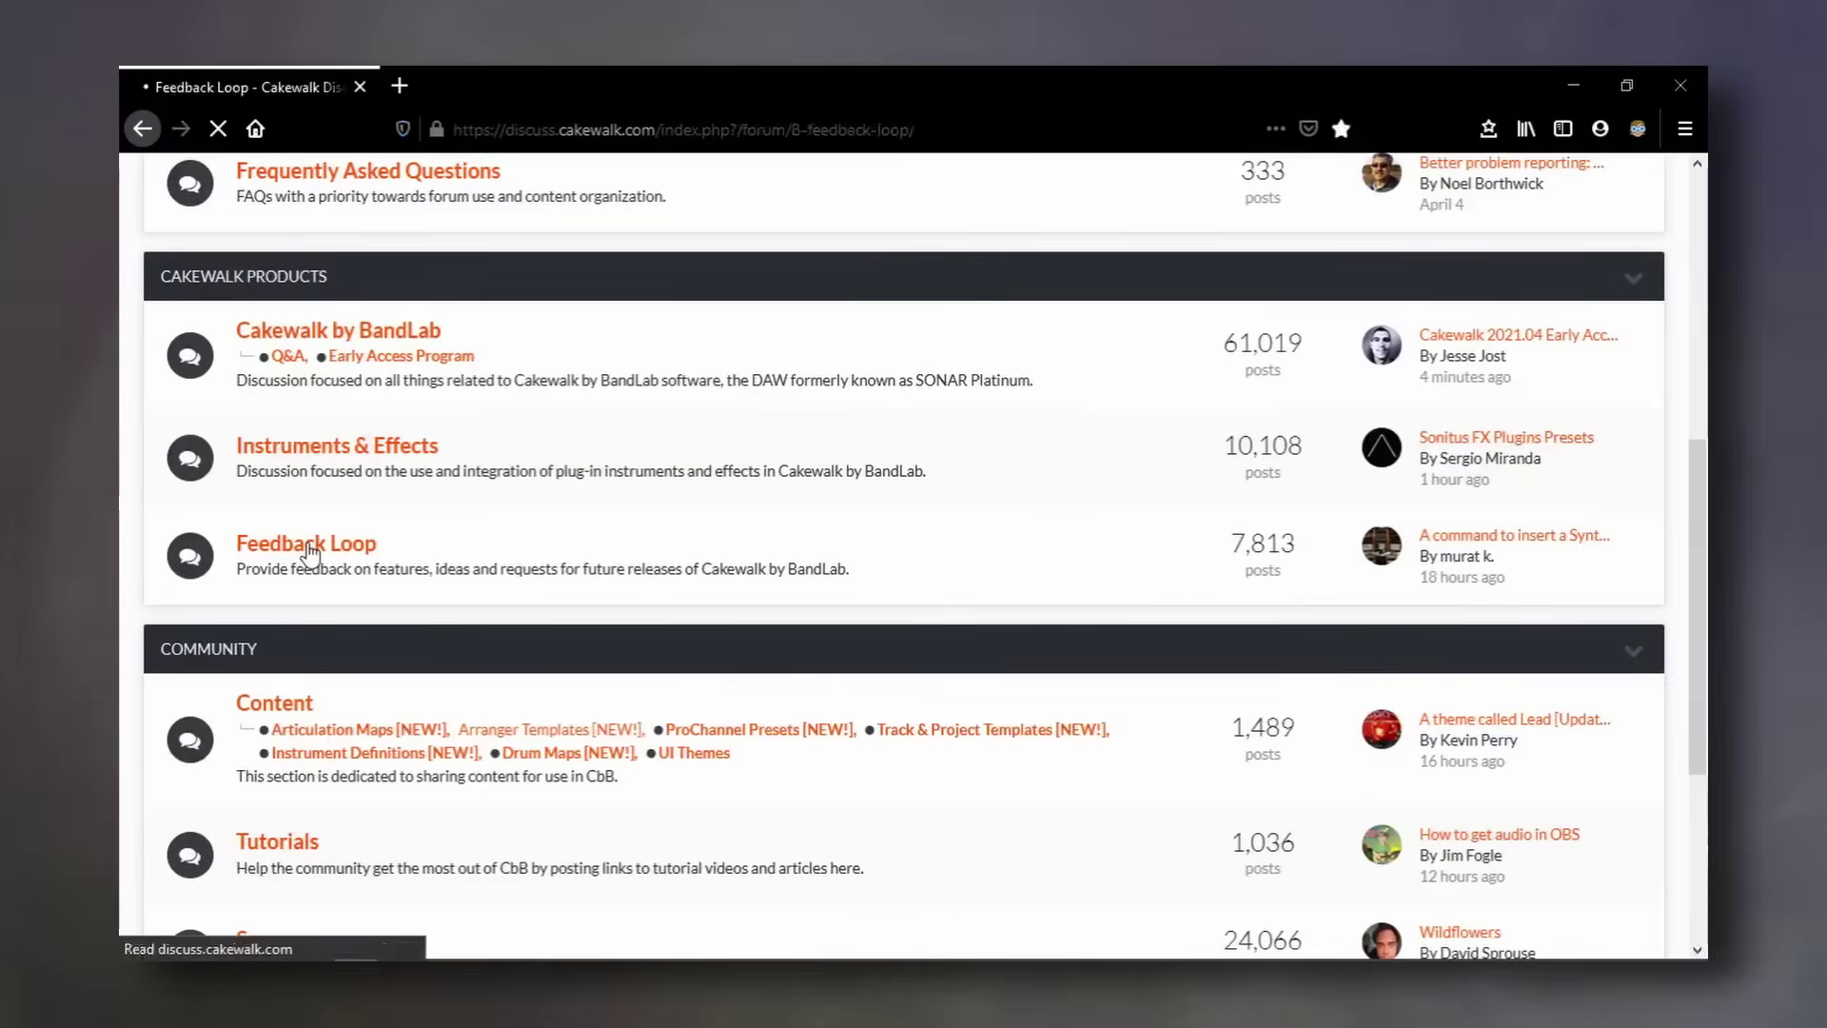
scroll(881, 562, down, 4)
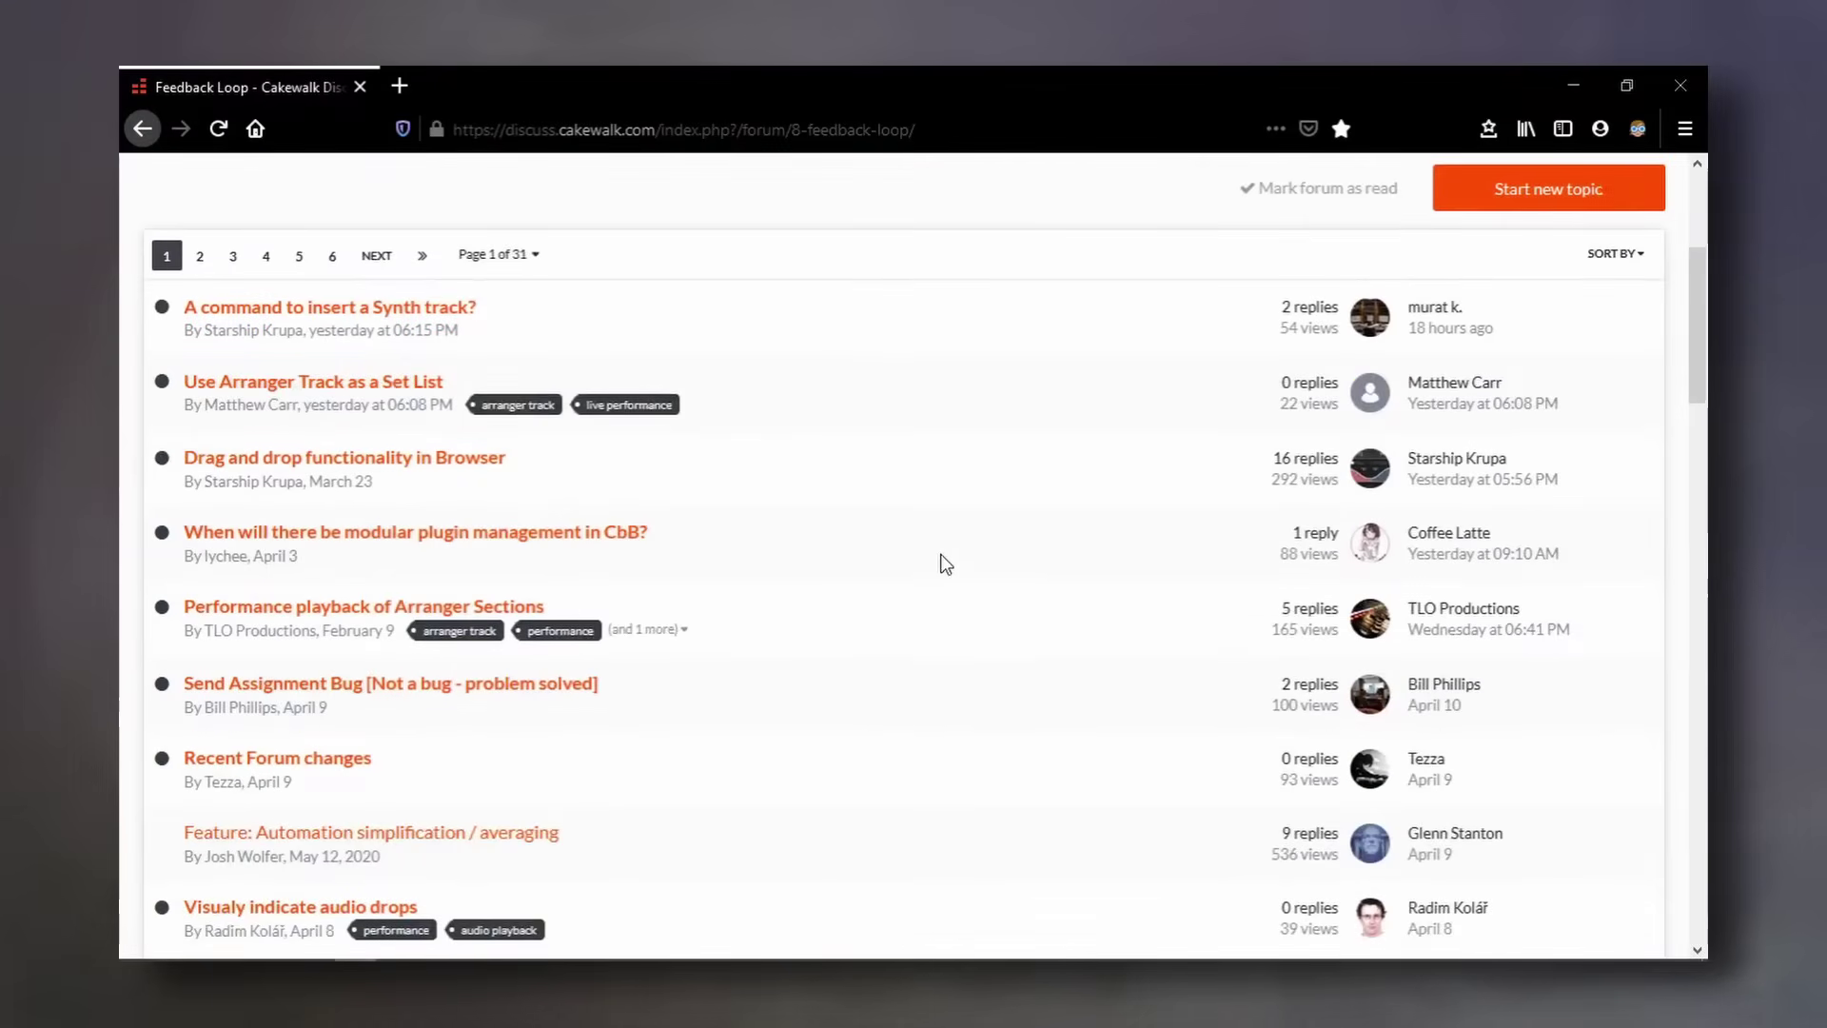
scroll(939, 561, down, 2)
scroll(942, 562, up, 2)
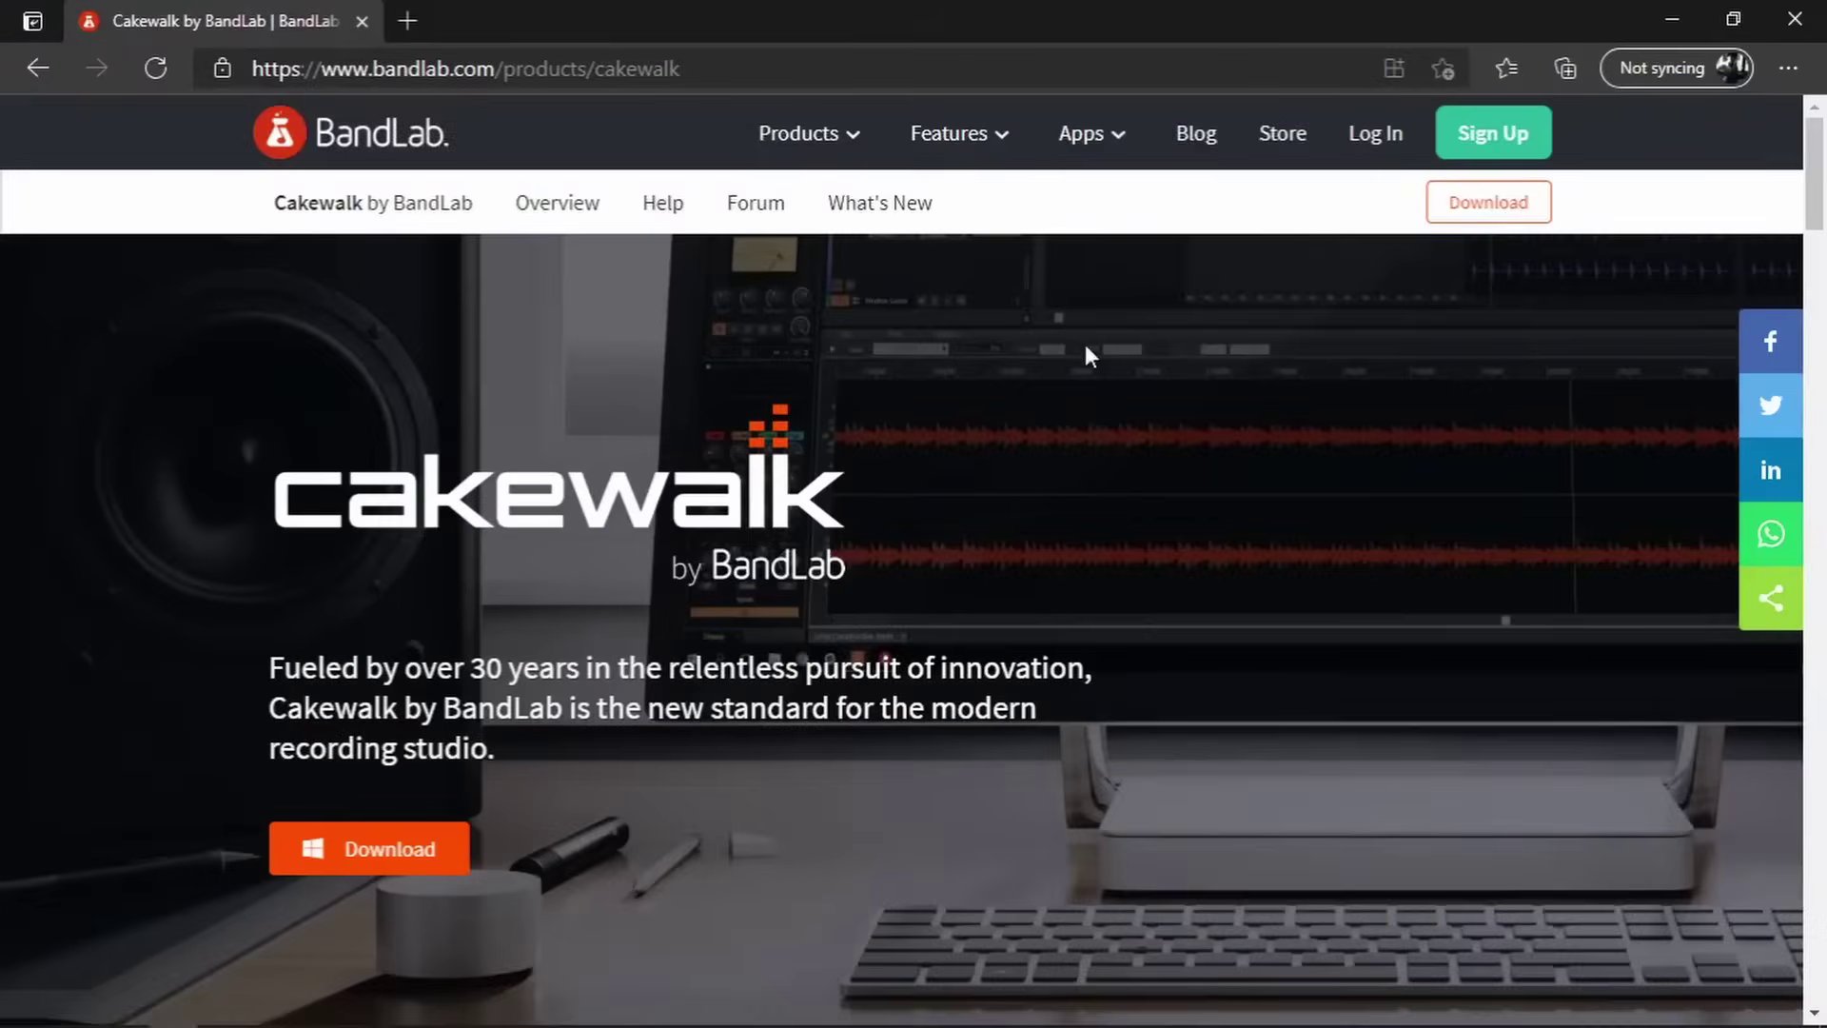
On bandlab.com/products/cakewalk, download the BandLab Assistant Setup 7.0.2.exe installer from the free download section
drag(679, 68, 133, 84)
click(935, 713)
click(407, 856)
scroll(1212, 631, down, 3)
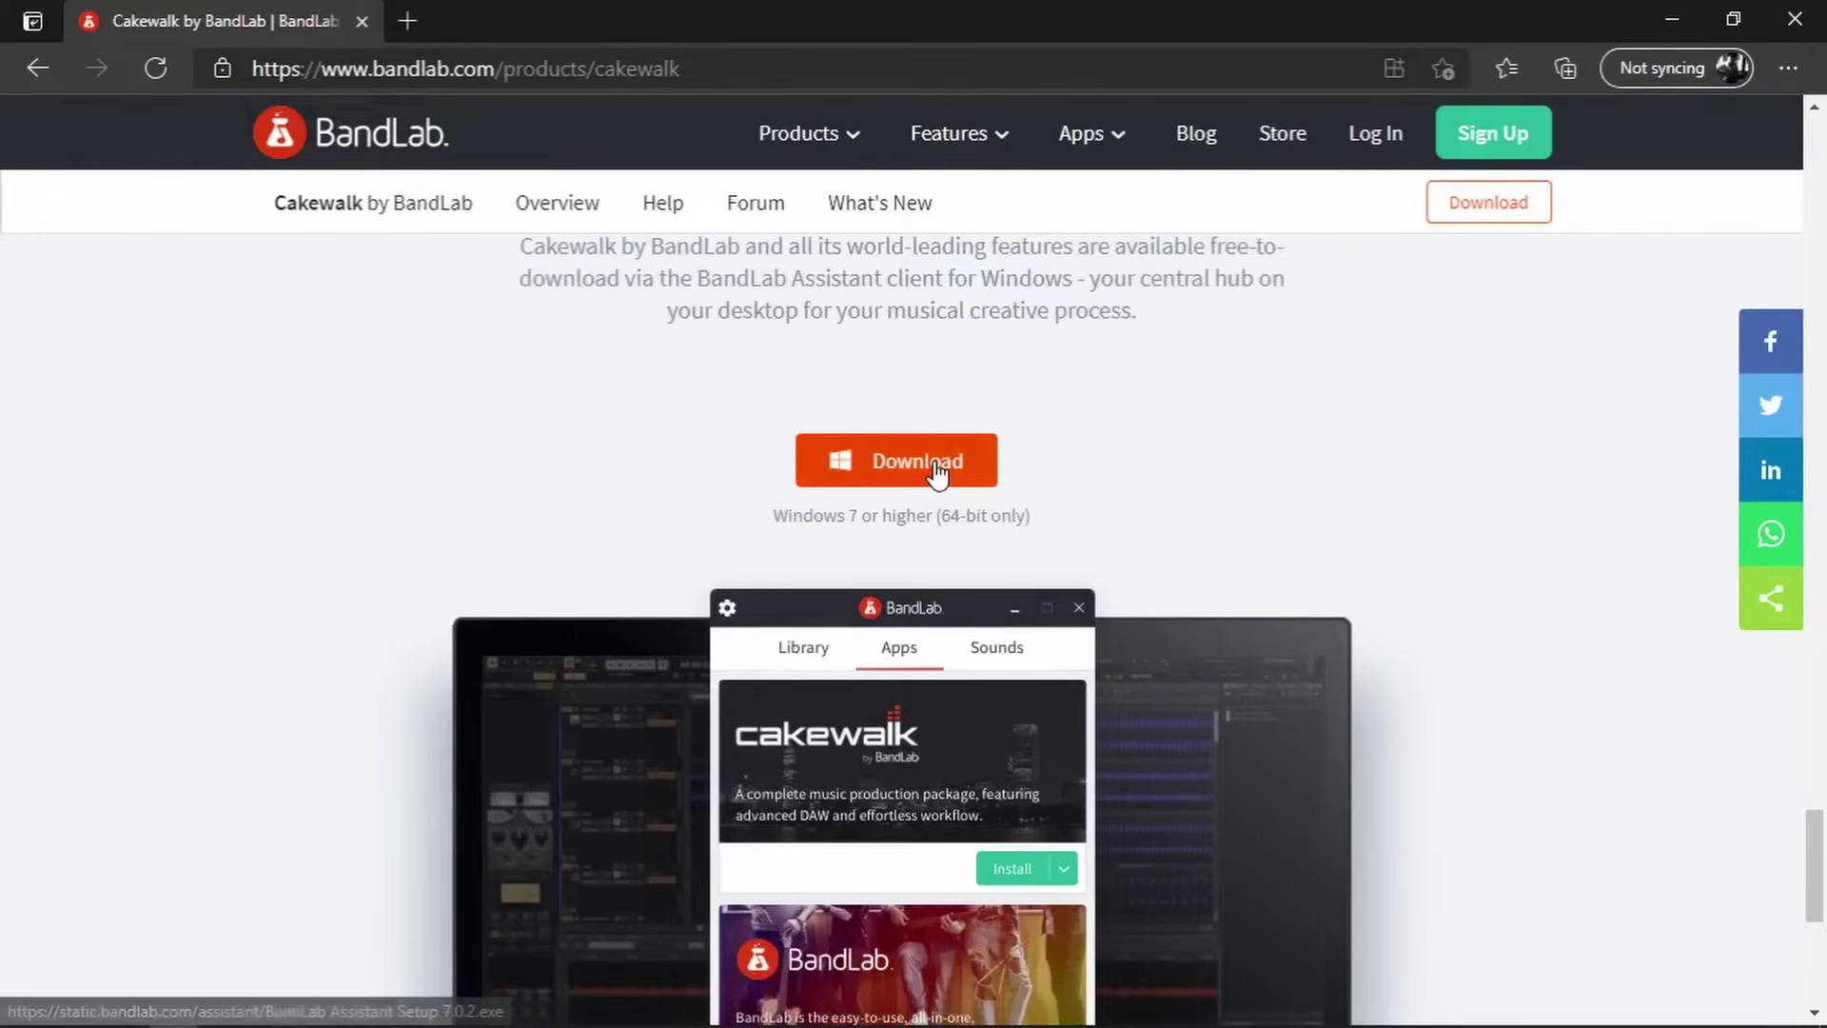
click(933, 461)
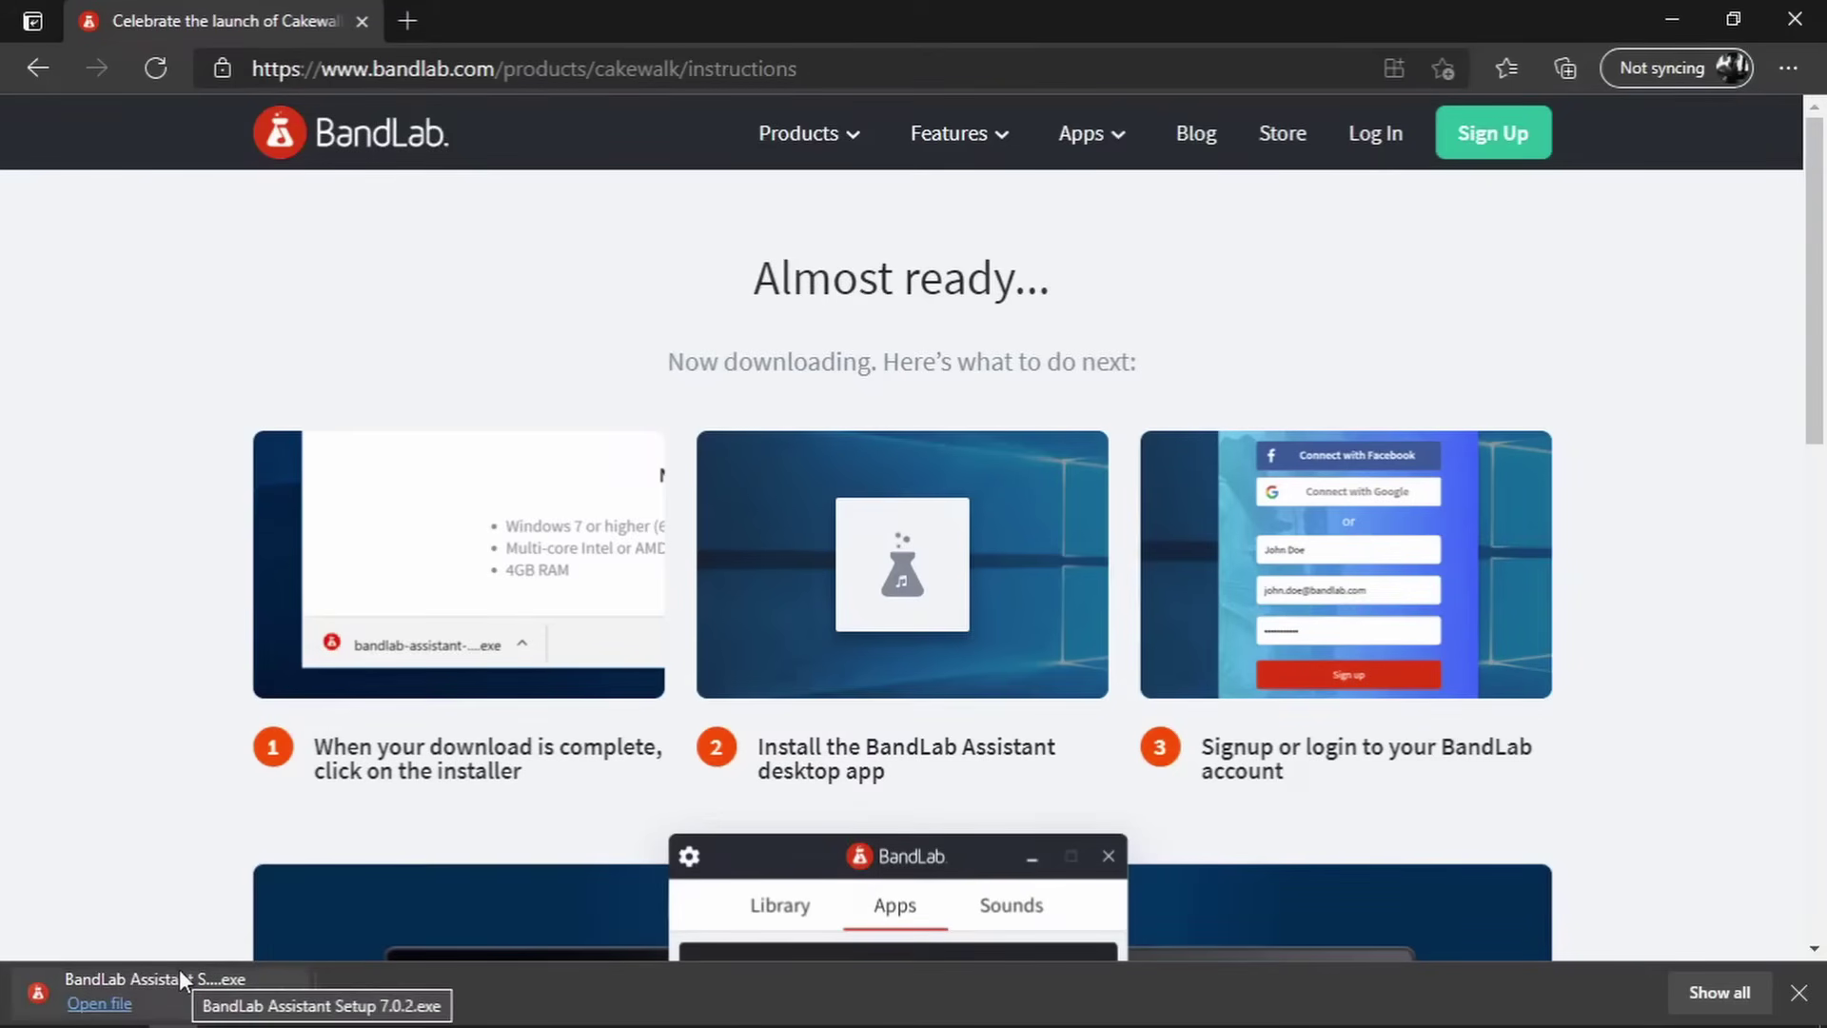
Run the downloaded BandLab Assistant installer and close the browser
click(99, 1004)
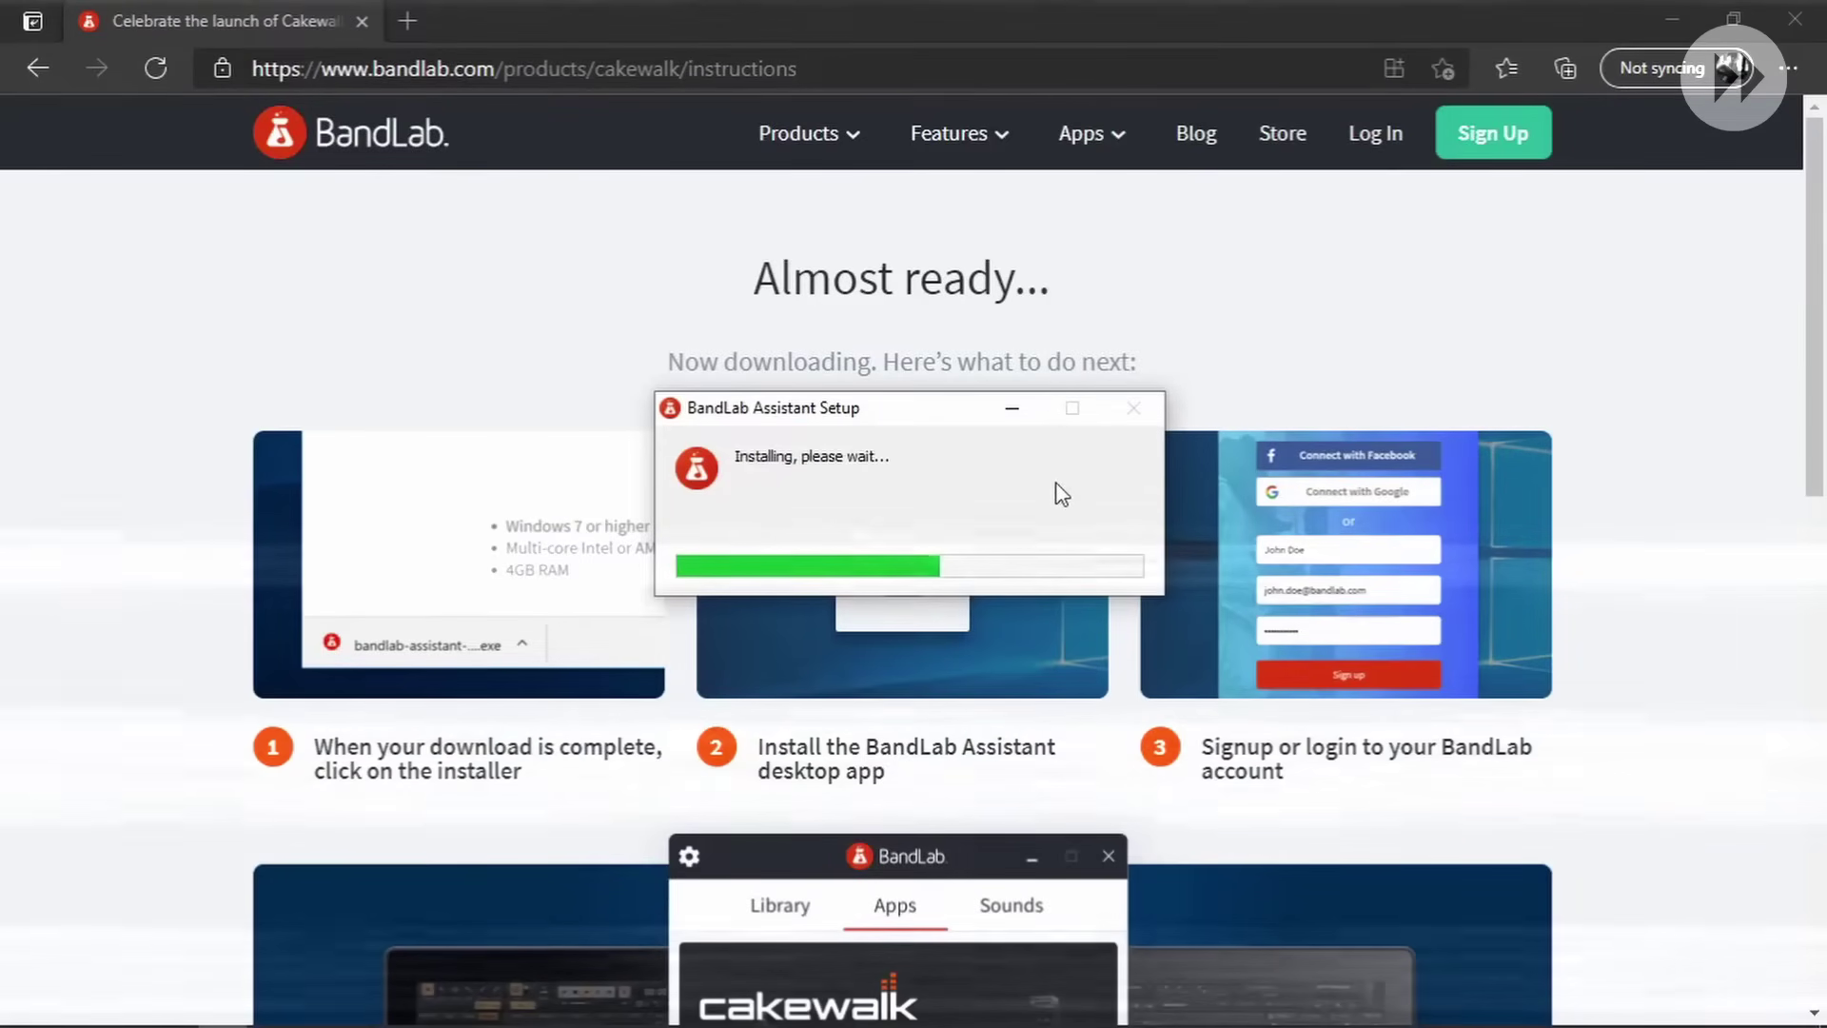
click(1783, 37)
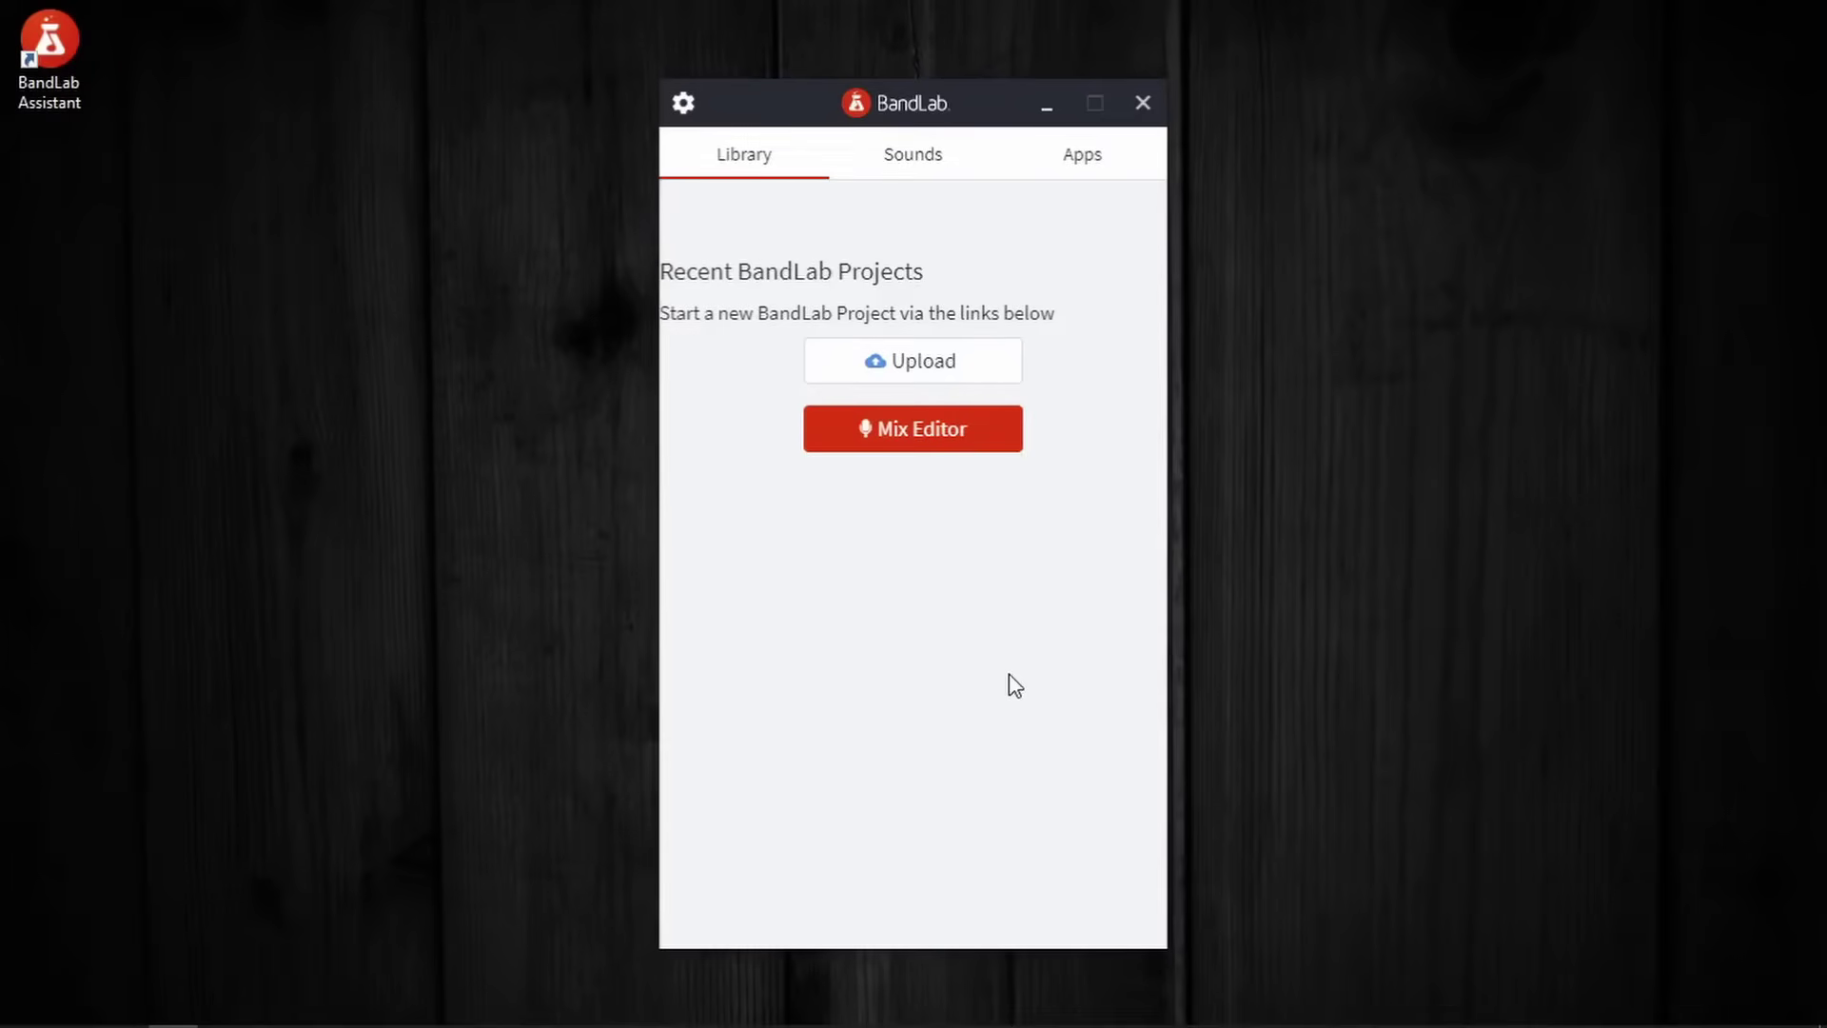
On the Apps tab, start installing Cakewalk to bring up its add-on choices
click(1082, 160)
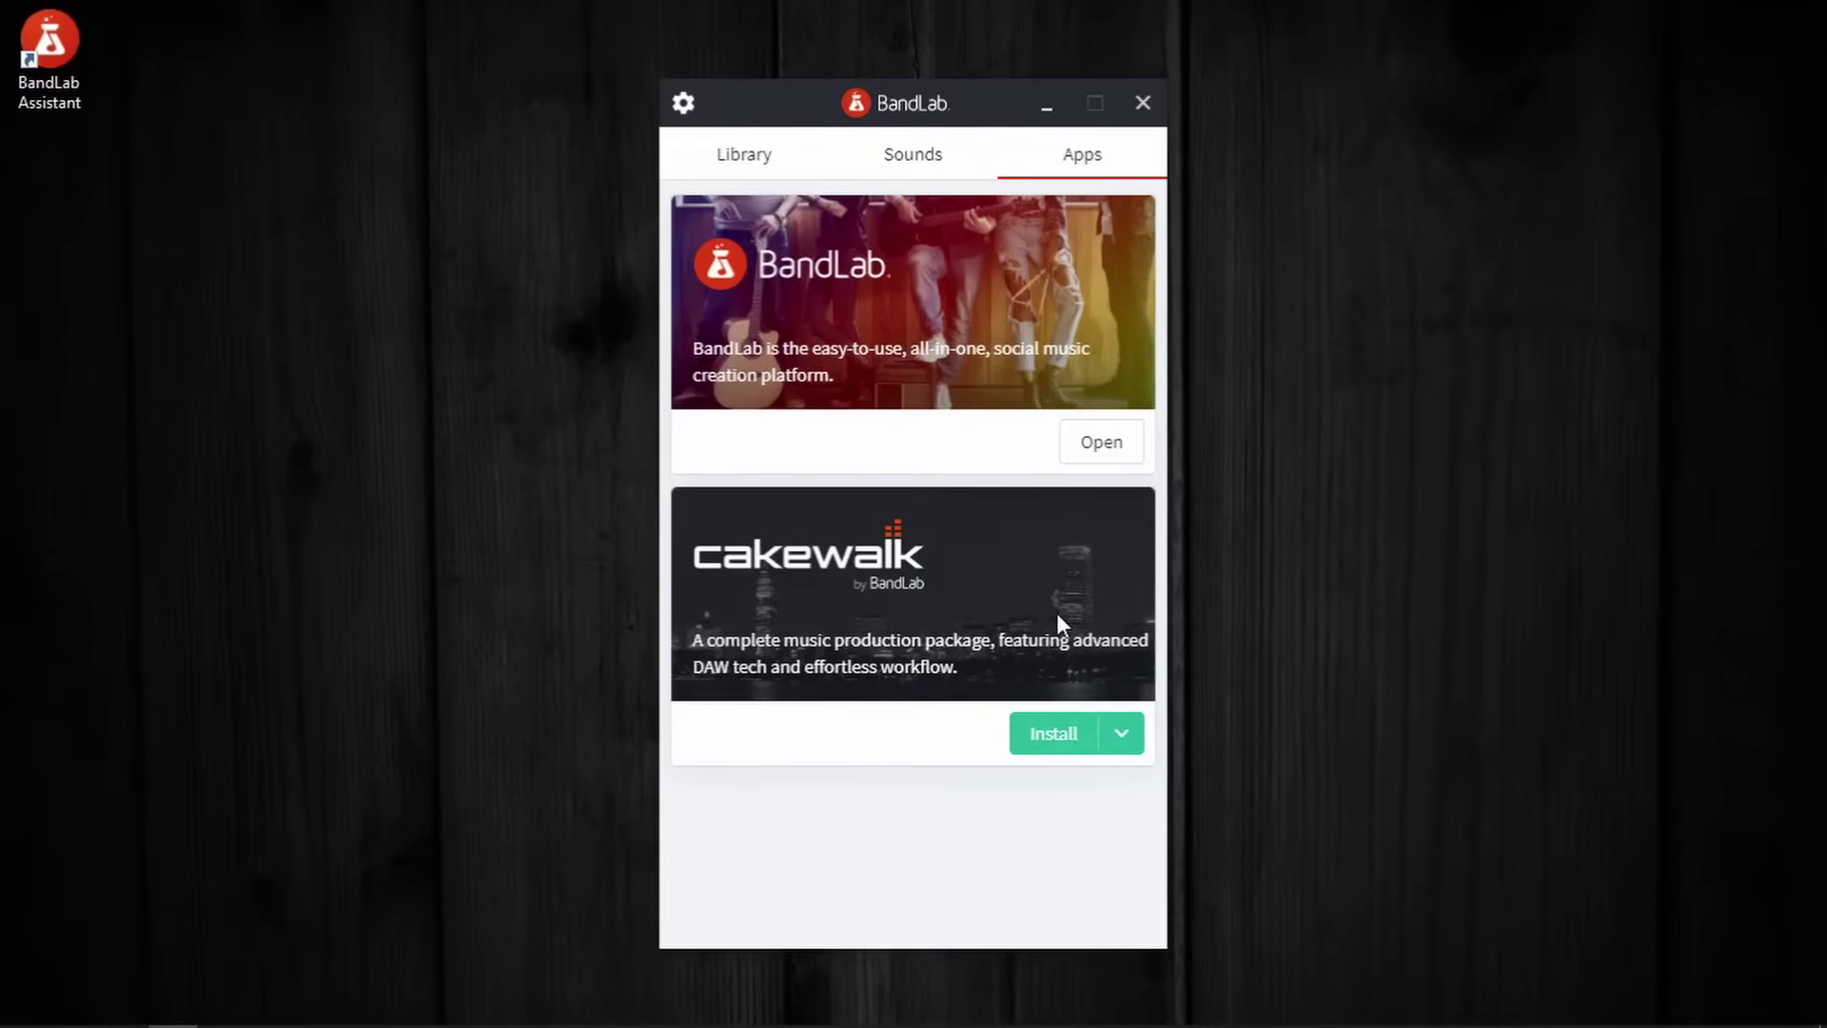
click(1053, 734)
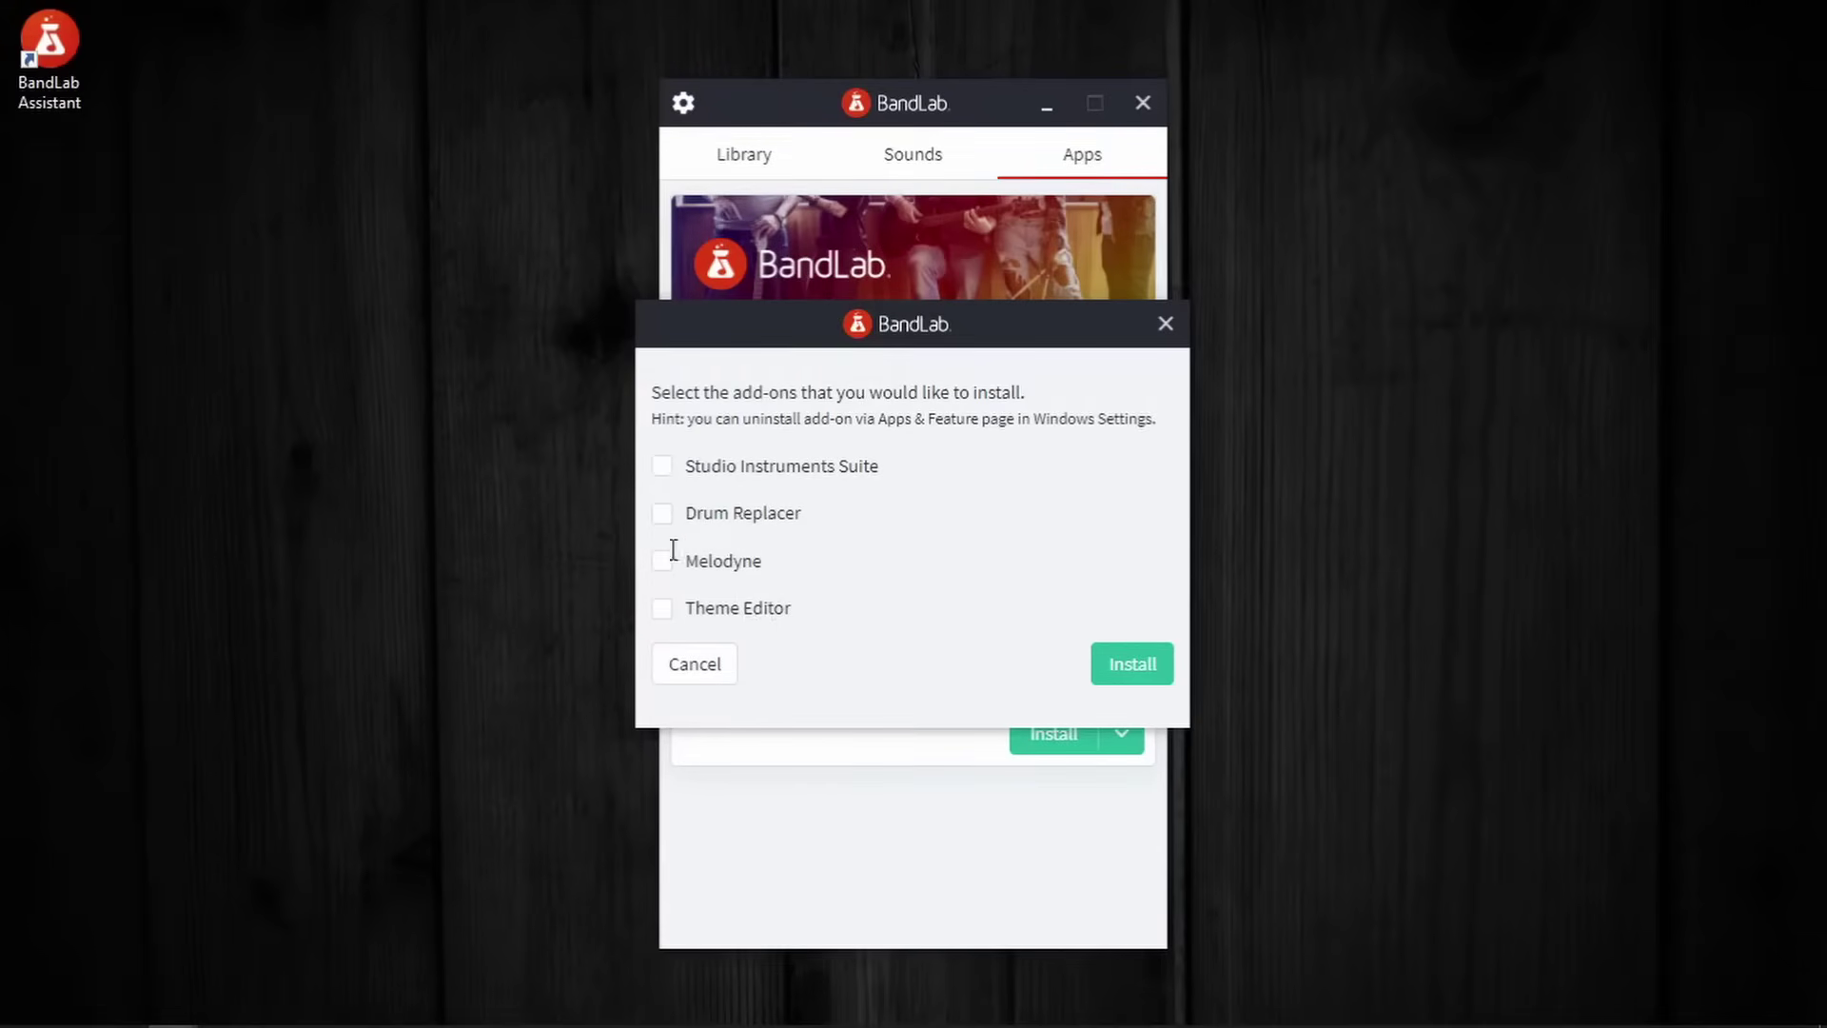
Tick Studio Instruments Suite, Drum Replacer, Melodyne and Theme Editor, and install Cakewalk with them
click(663, 466)
click(663, 514)
click(663, 562)
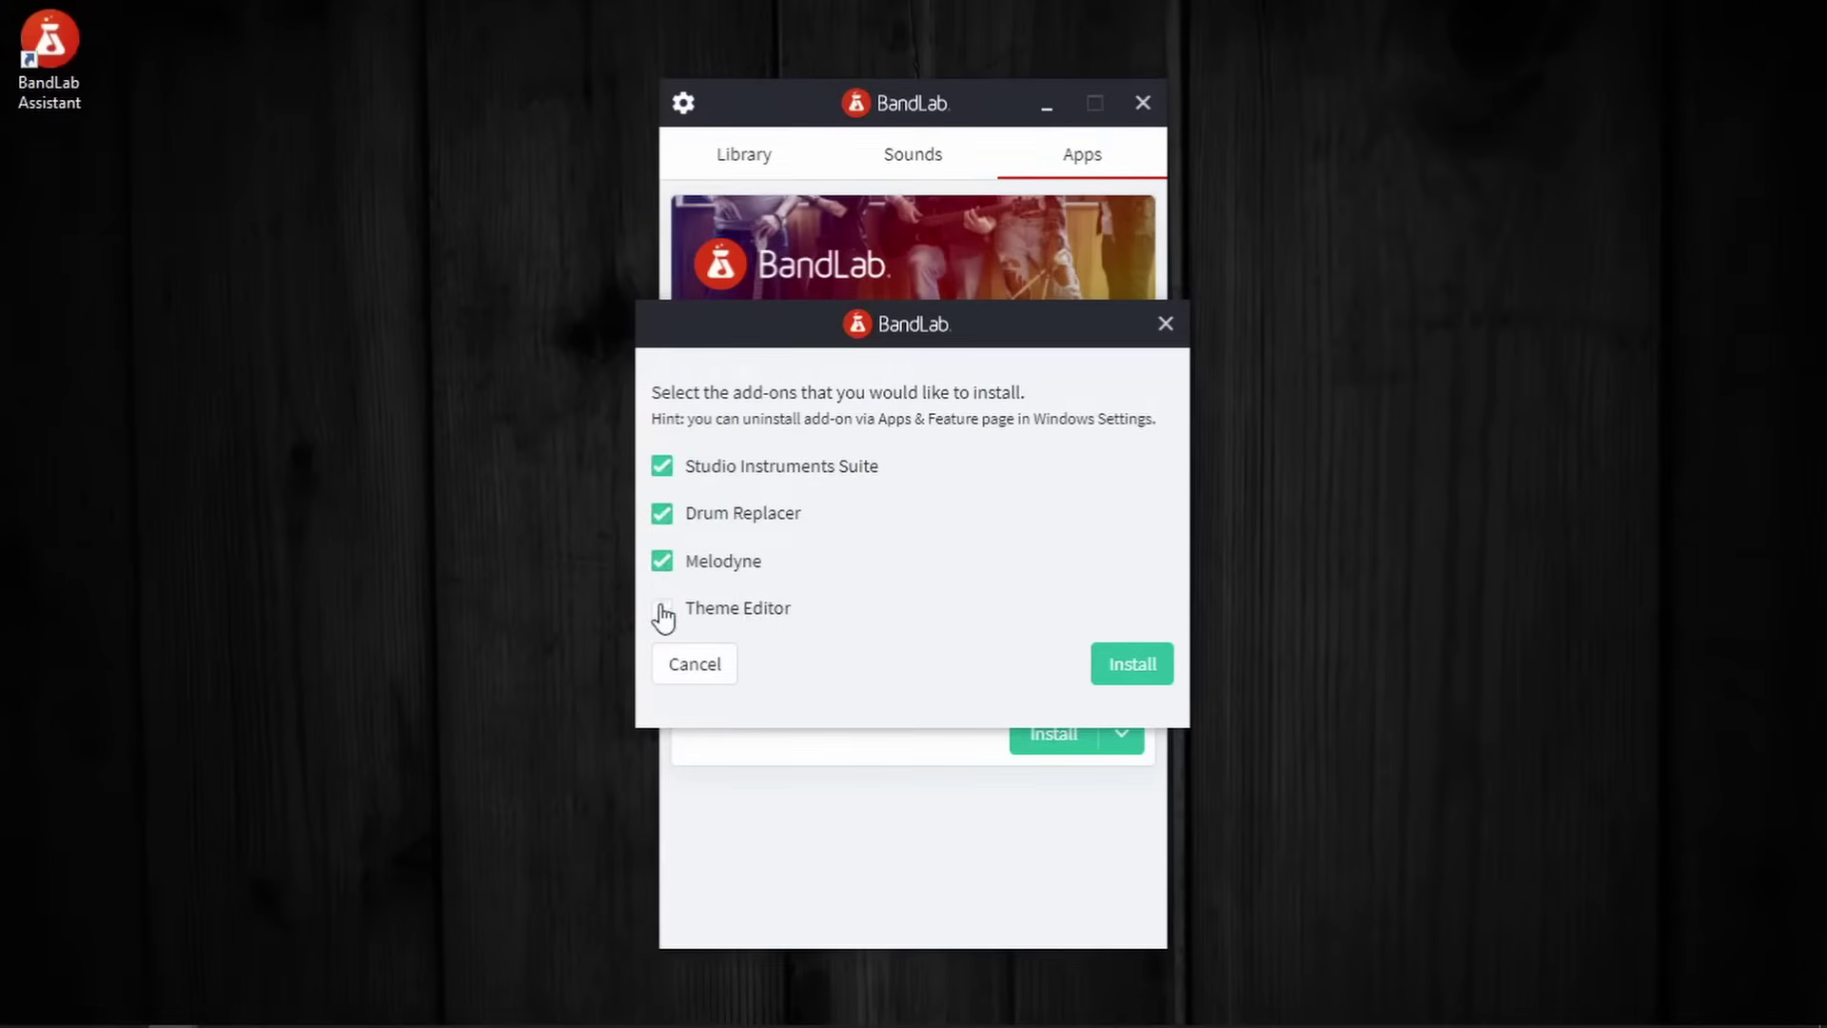
click(663, 611)
click(1146, 673)
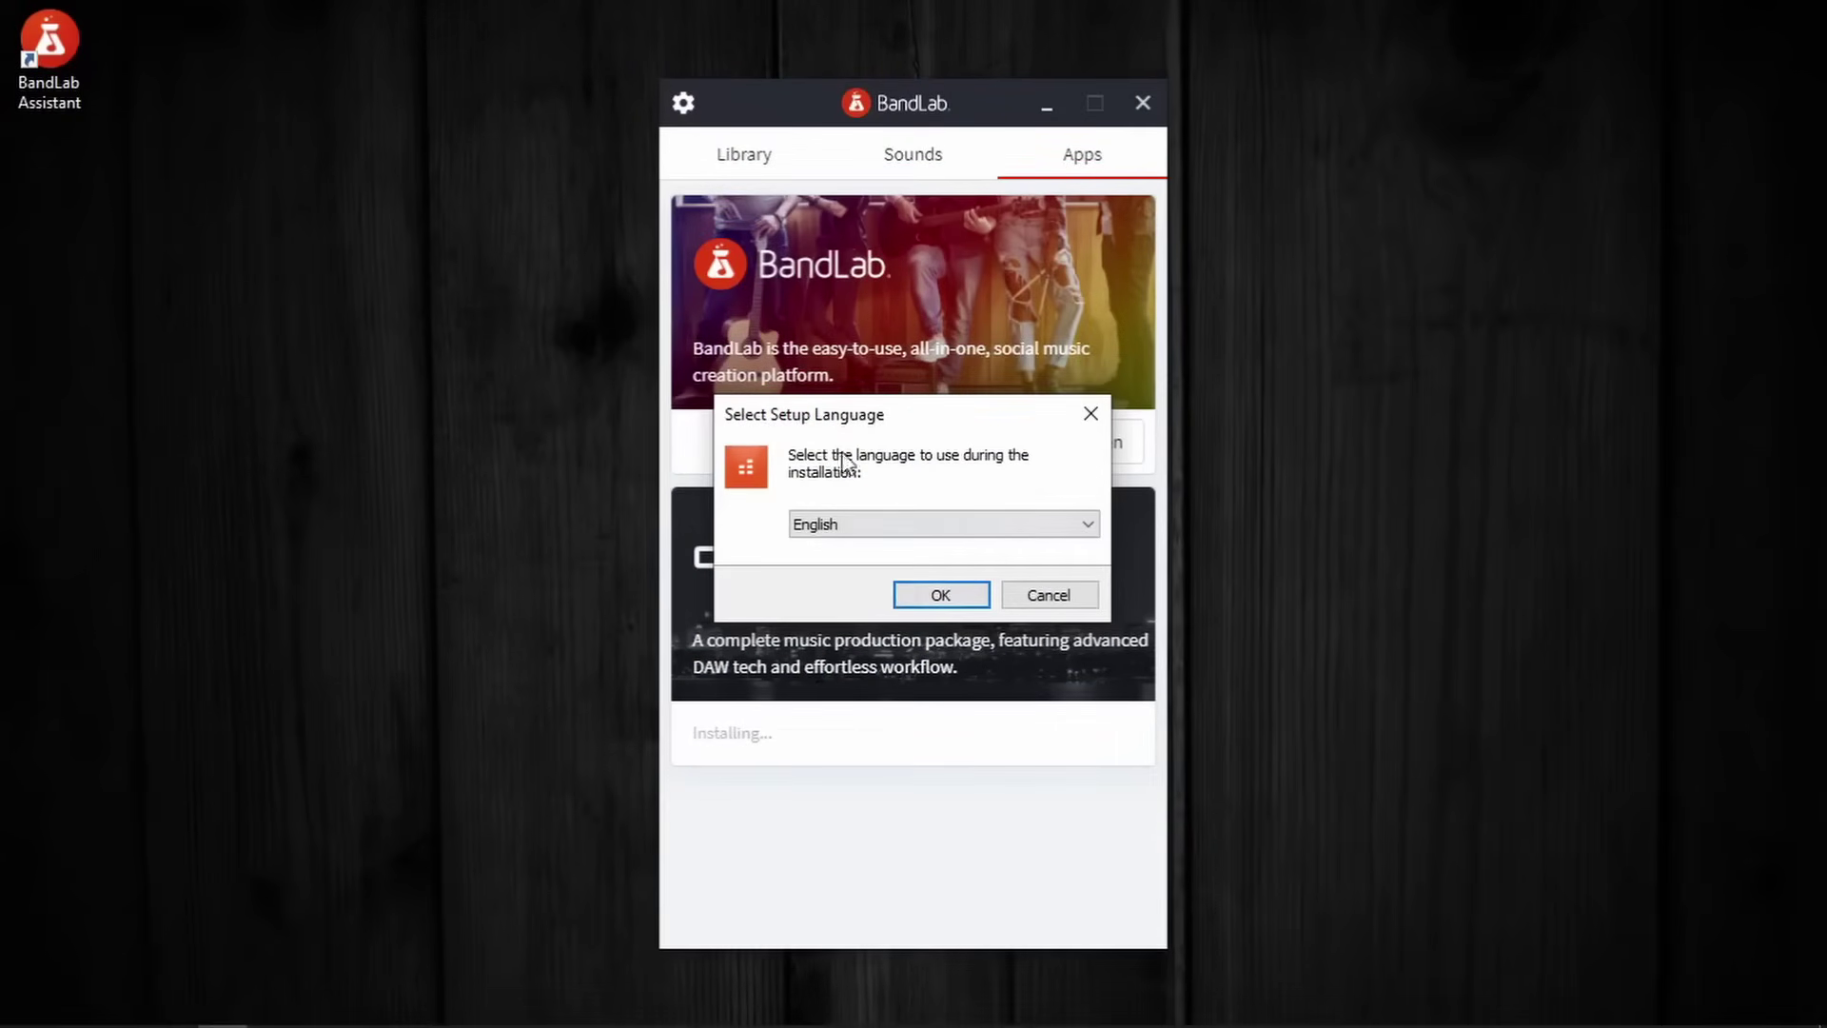
Keep English as the setup language and confirm it
click(873, 534)
click(942, 538)
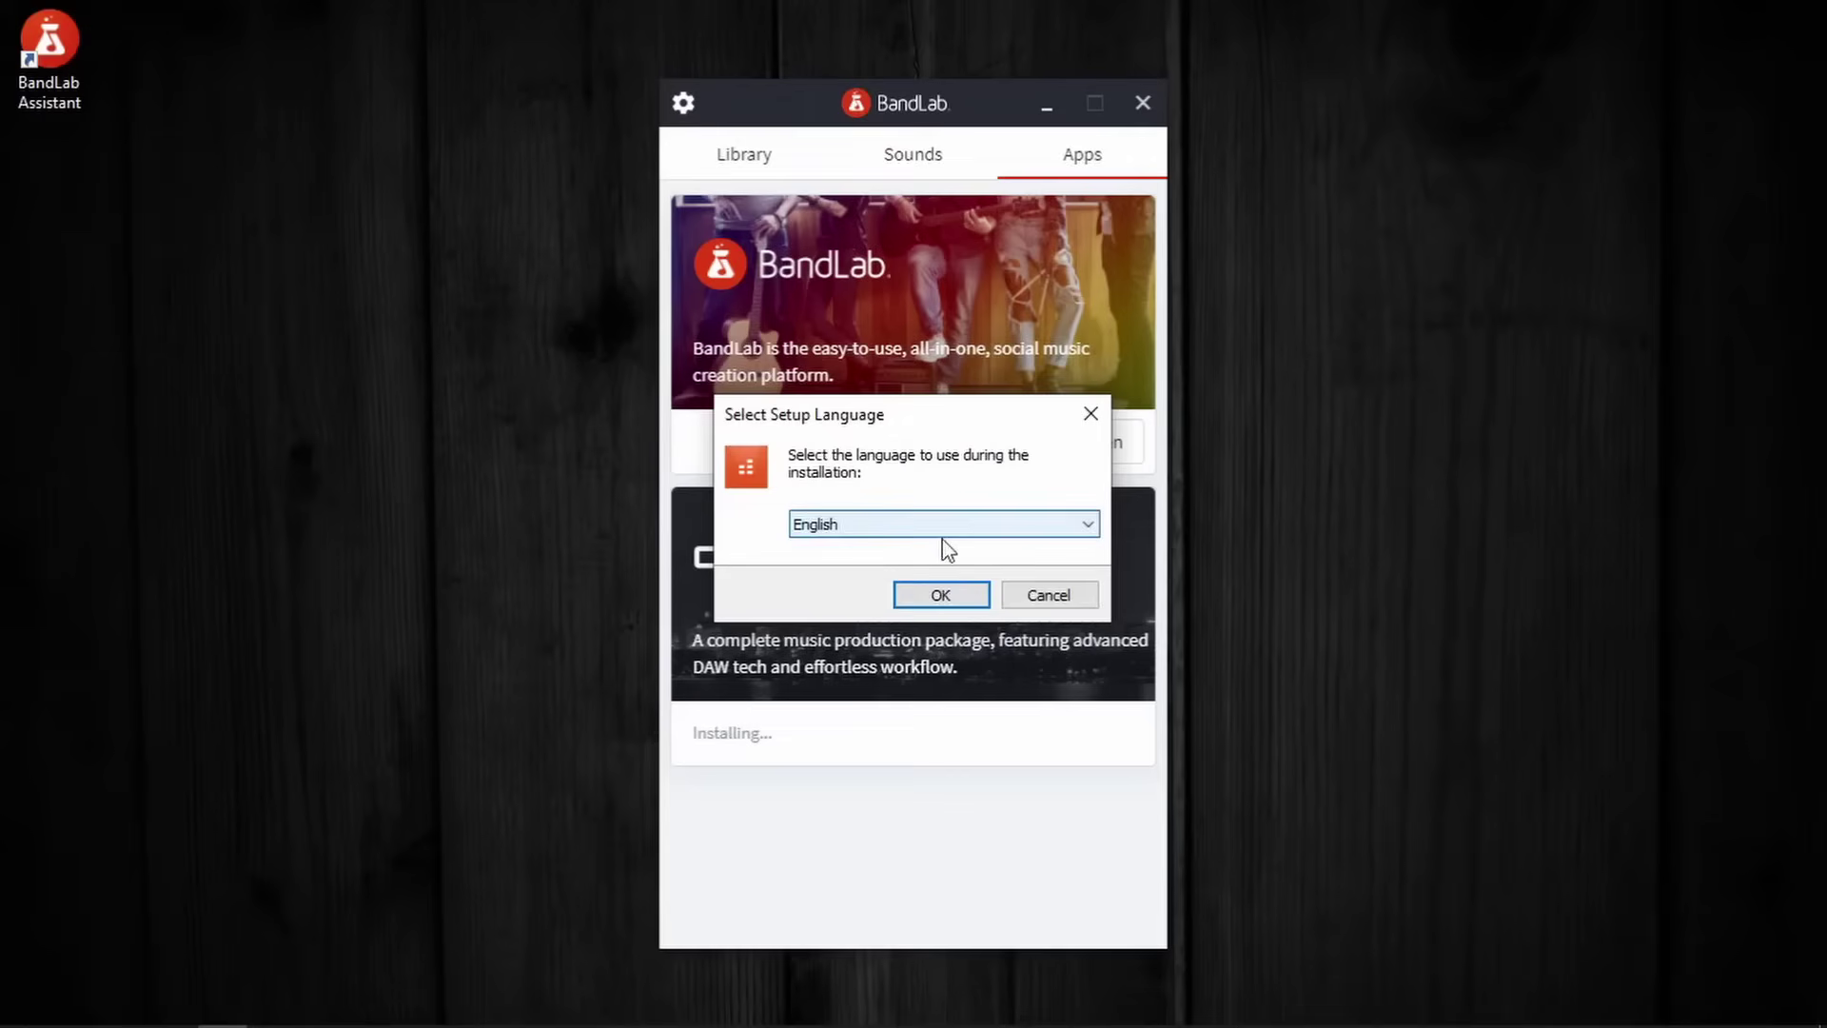
click(951, 597)
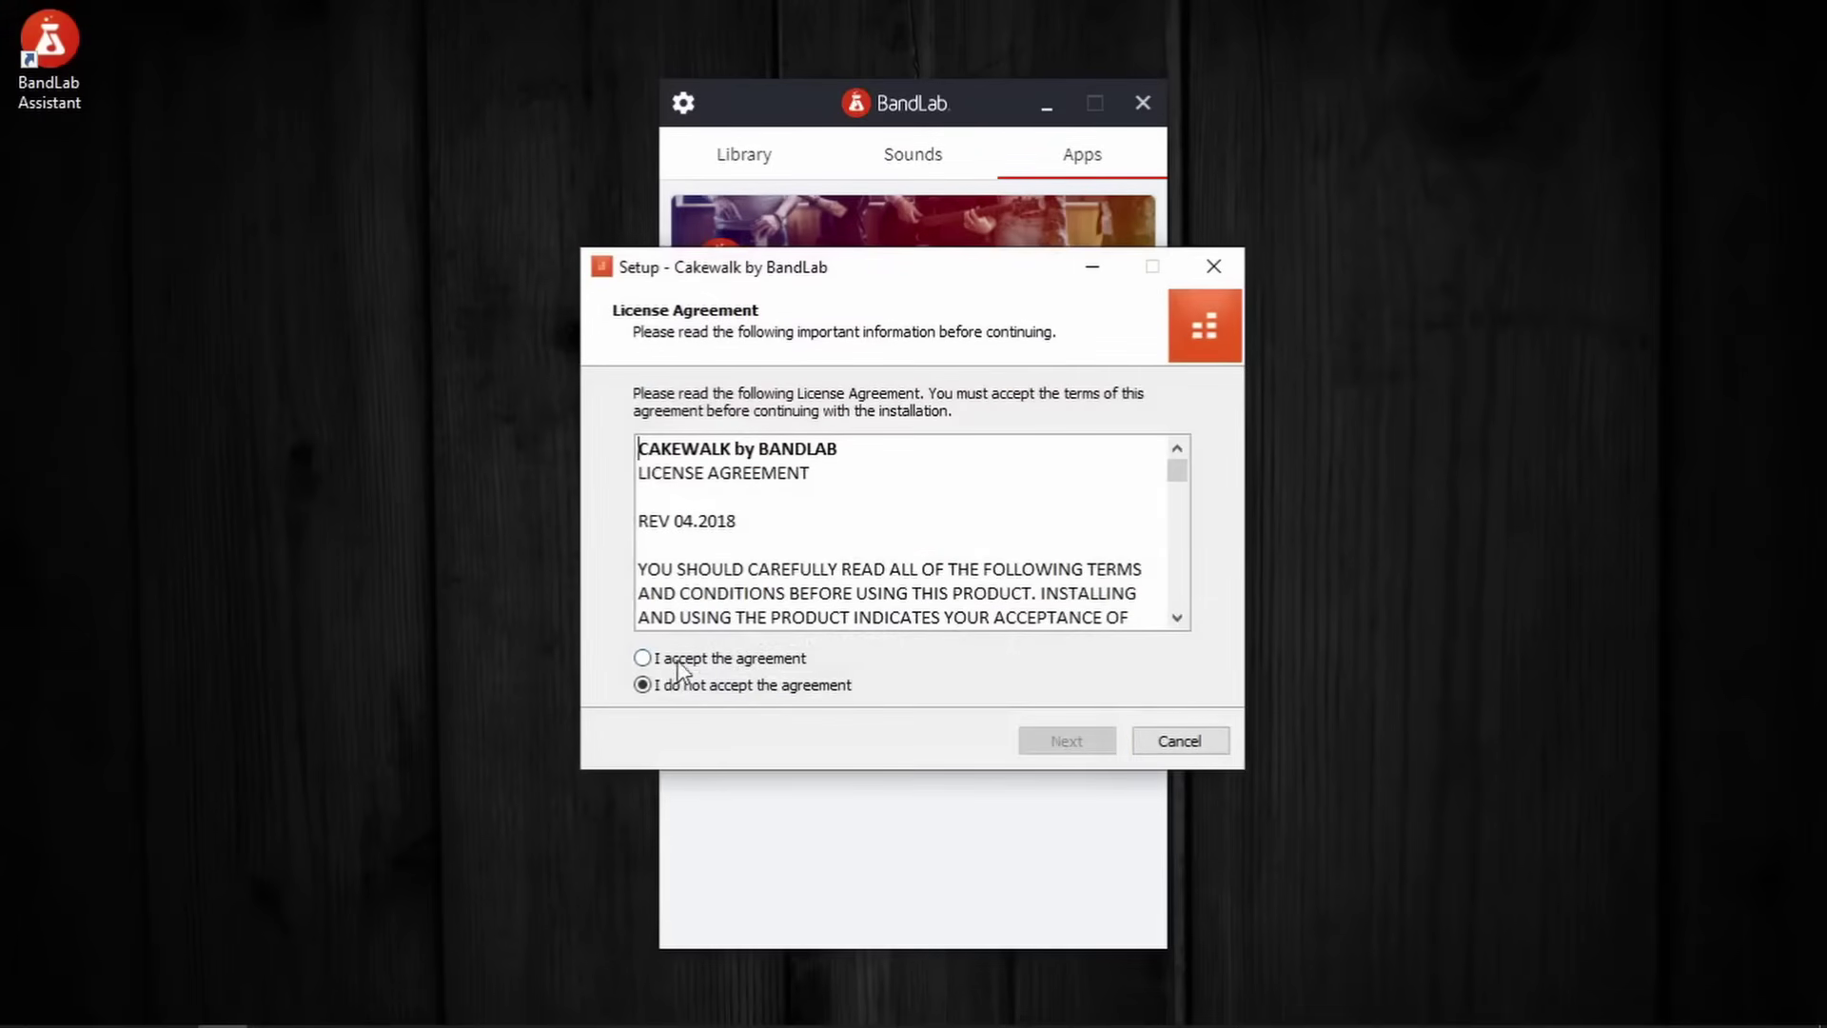
Accept the license agreement and continue to the installation type step
click(664, 658)
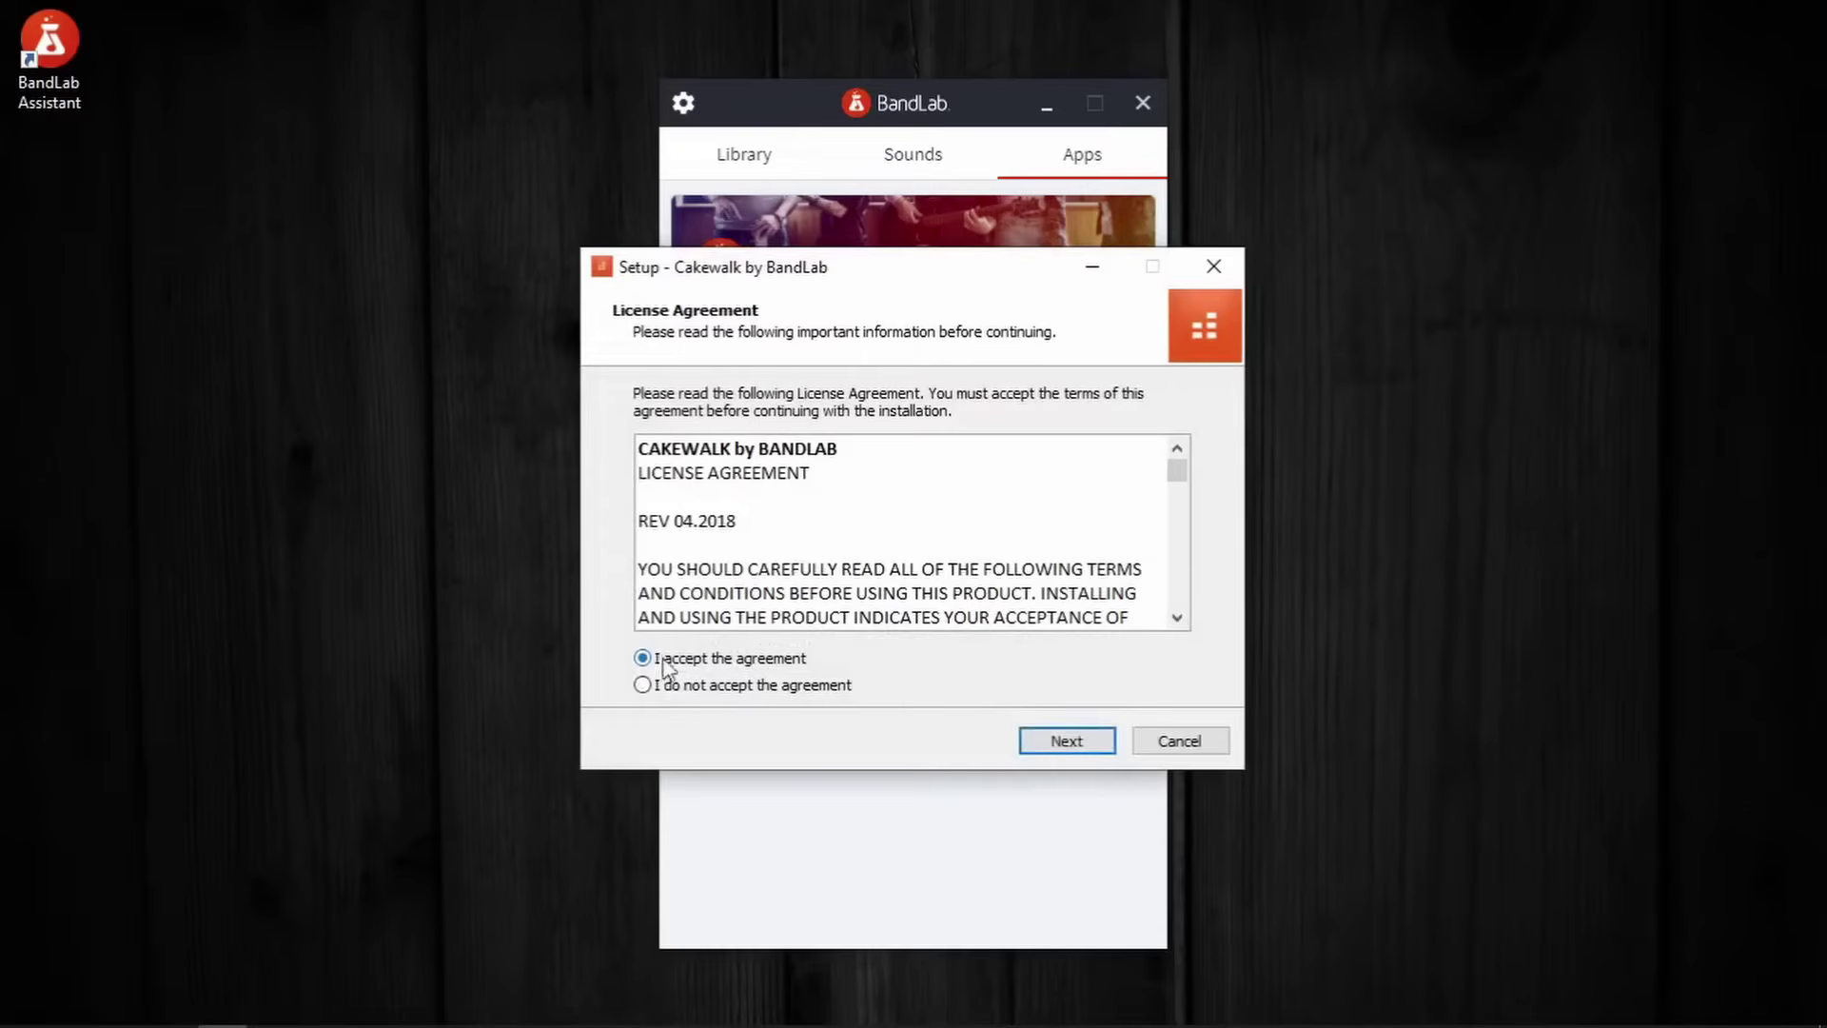
scroll(1022, 548, down, 10)
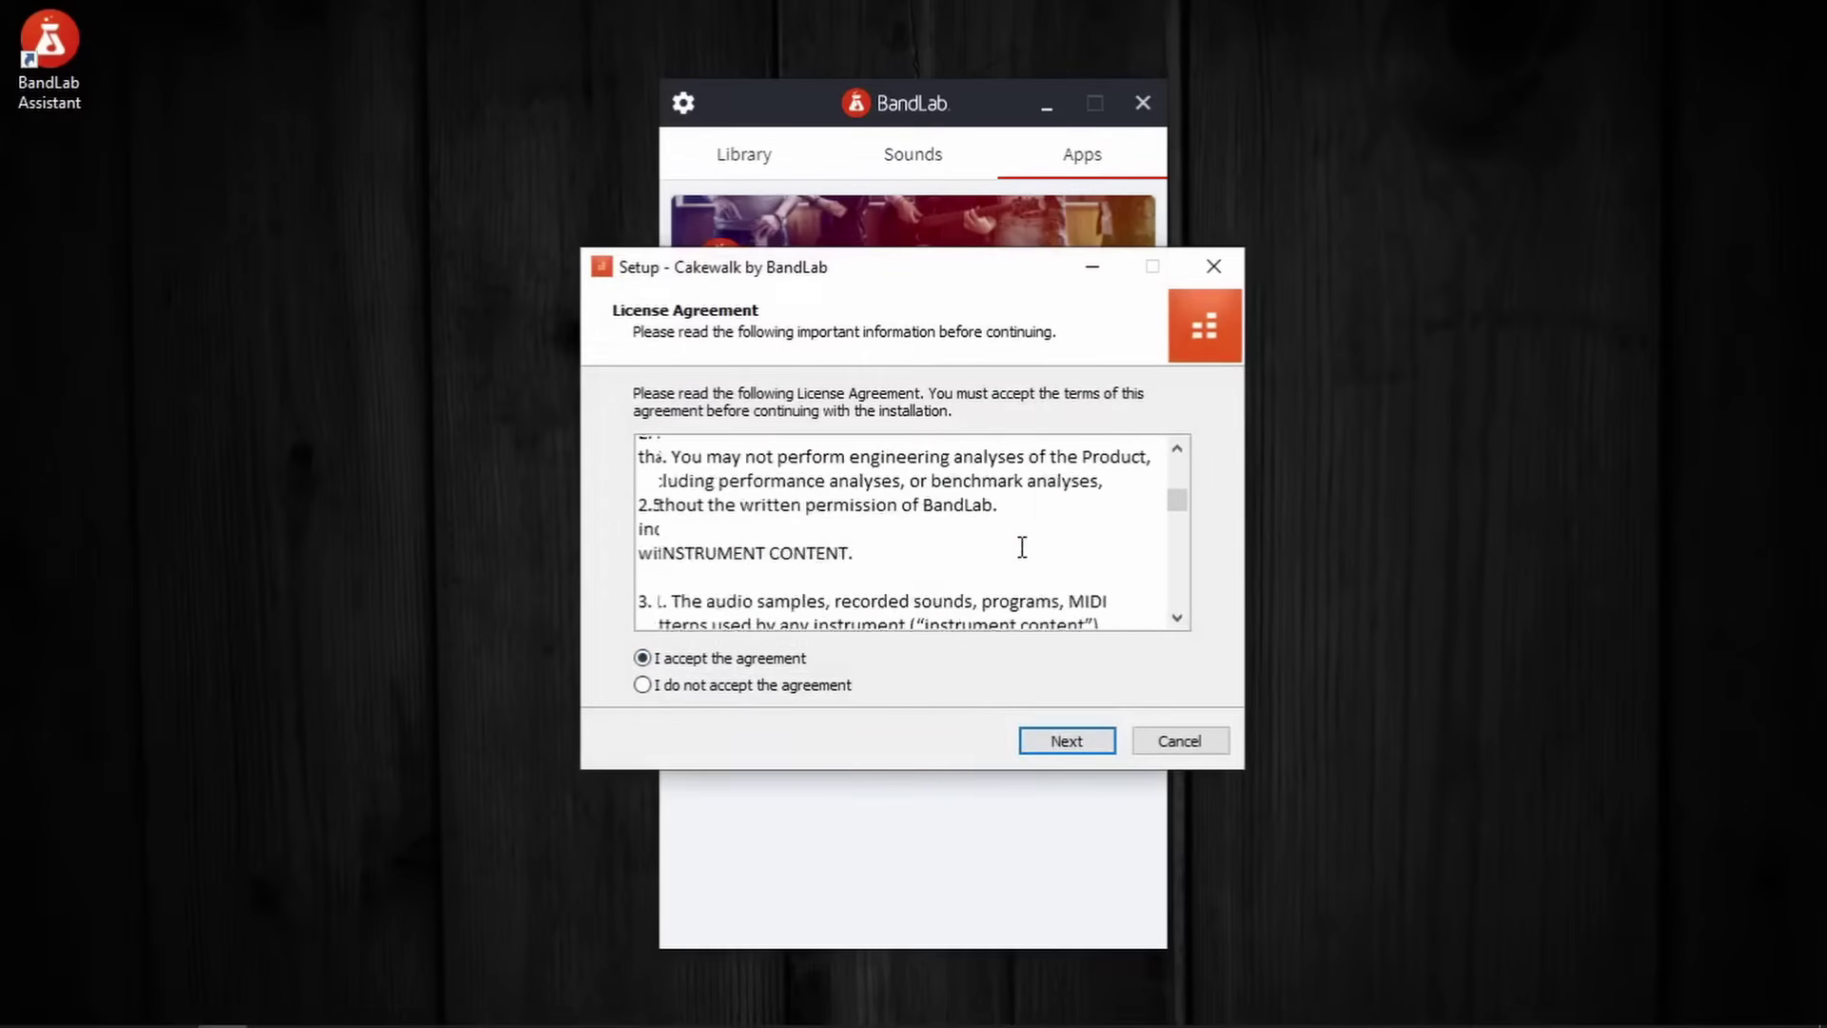
scroll(1022, 548, down, 3)
click(1062, 743)
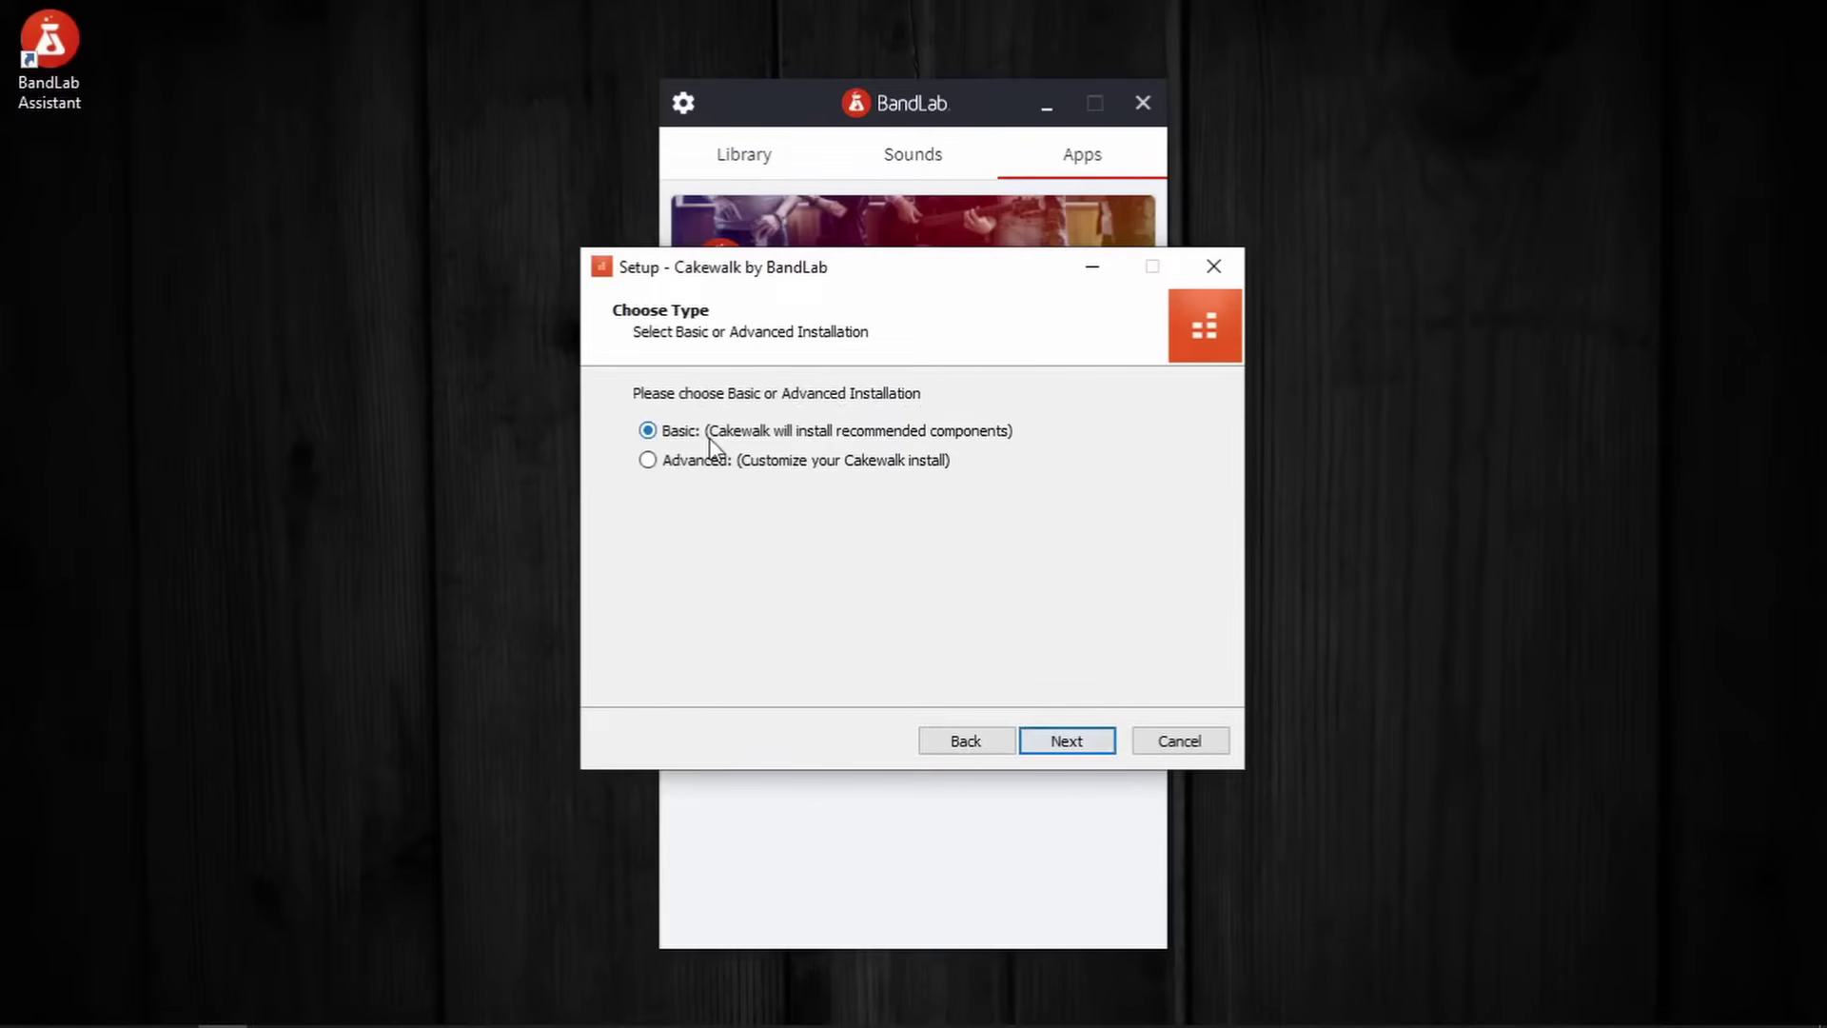
Choose the Advanced installation type and keep the default Start Menu shortcuts folder
key(XF86MonBrightnessDown)
click(648, 461)
click(1071, 744)
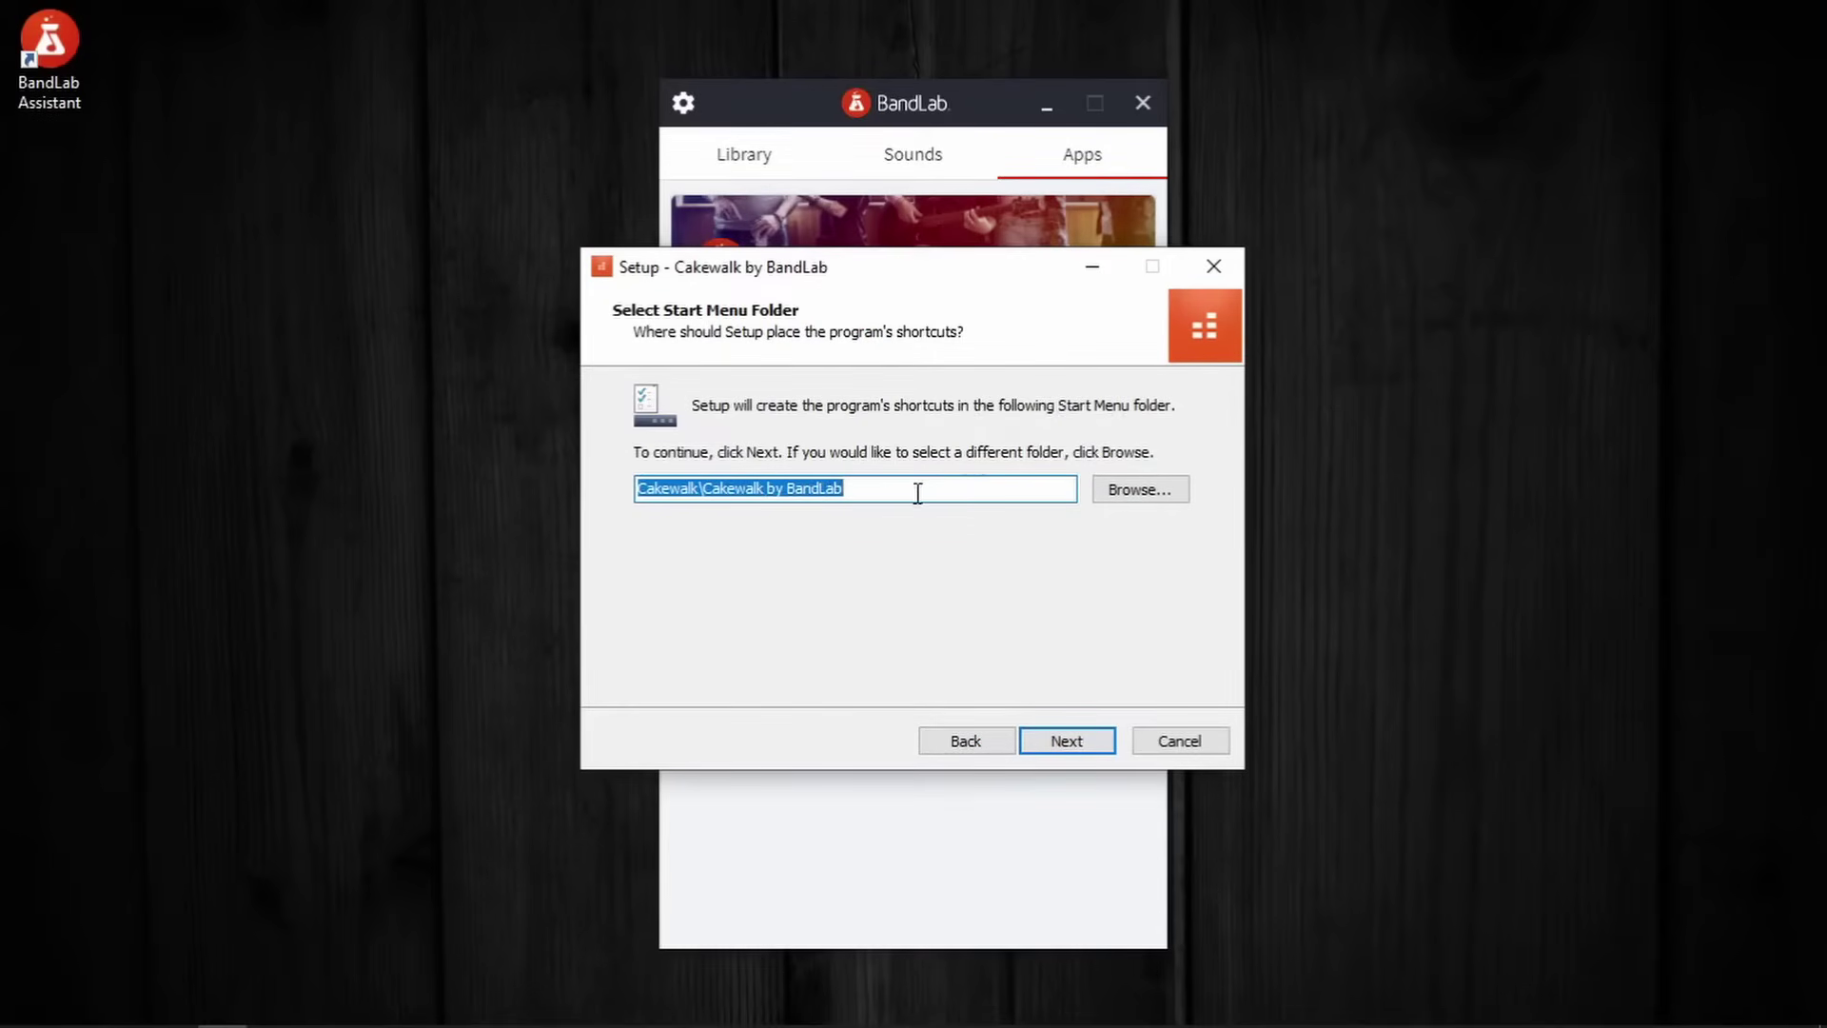
click(1078, 750)
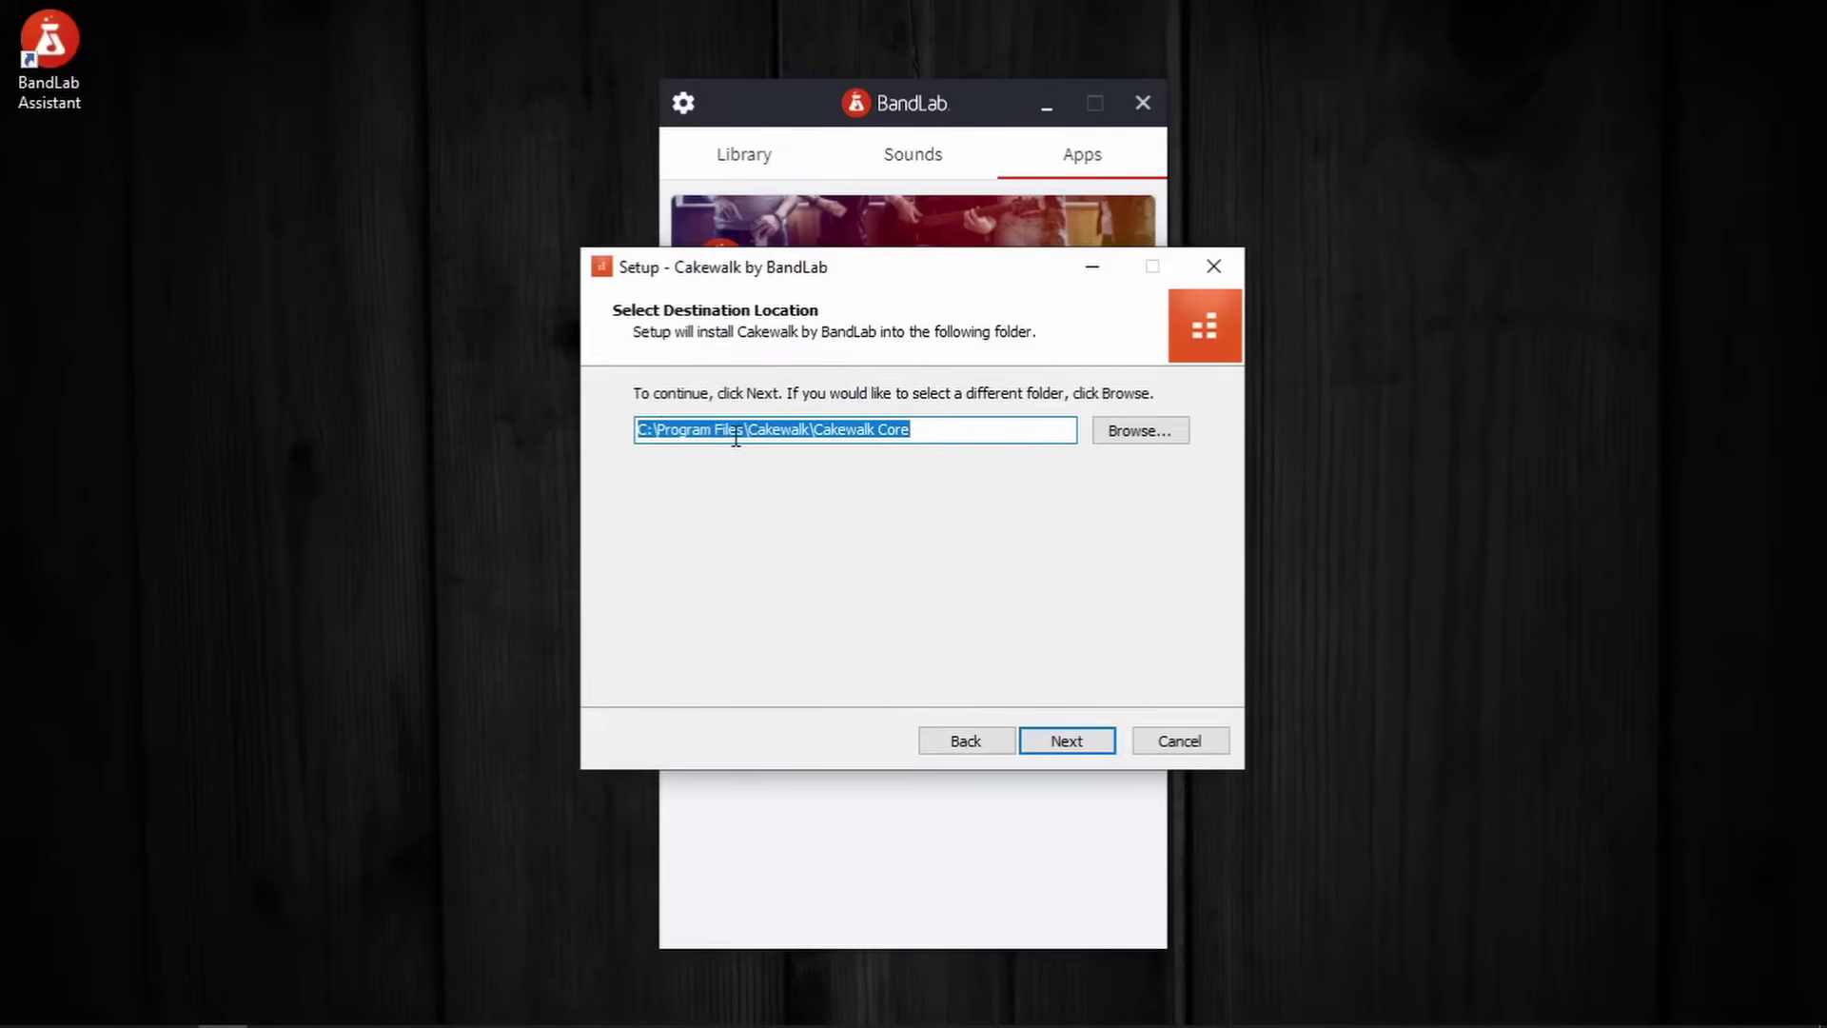
Change the install destination folder's drive letter to D and continue
drag(644, 433, 591, 424)
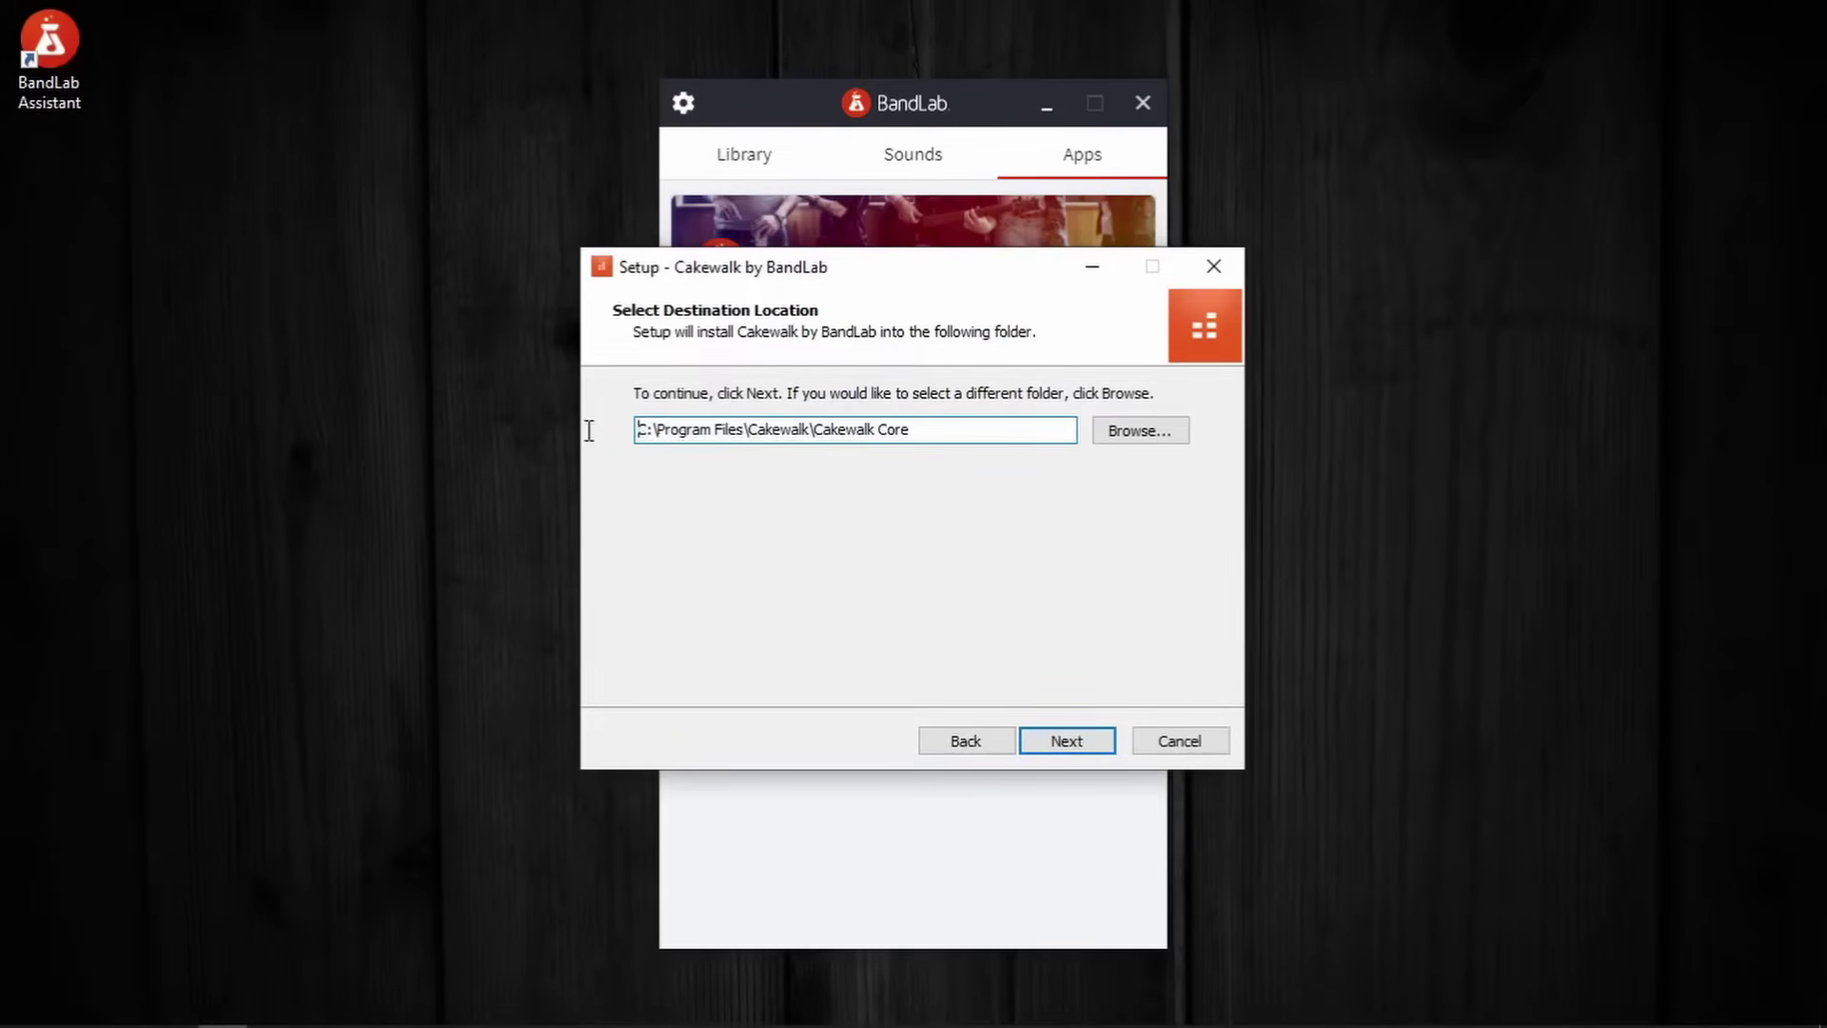
text(D)
click(1066, 741)
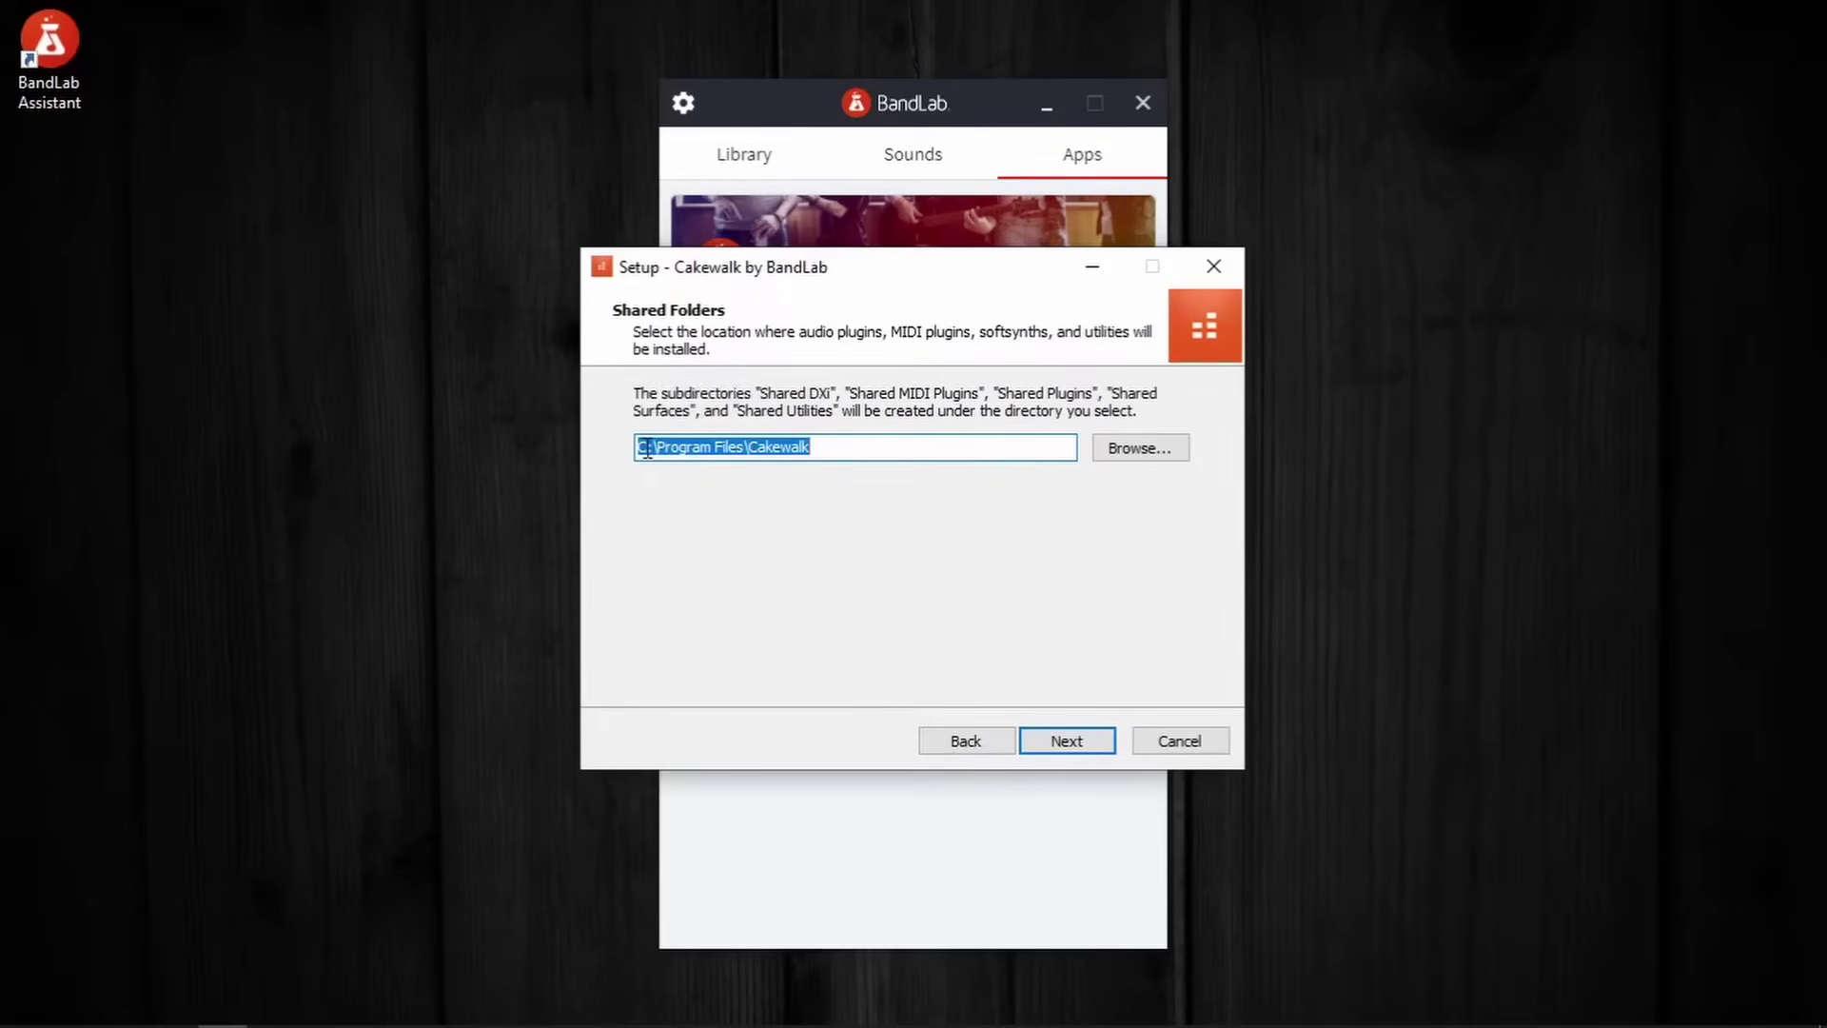
Change the shared folders path to drive D: and continue after rechecking the destination
drag(636, 446, 651, 446)
text(D:)
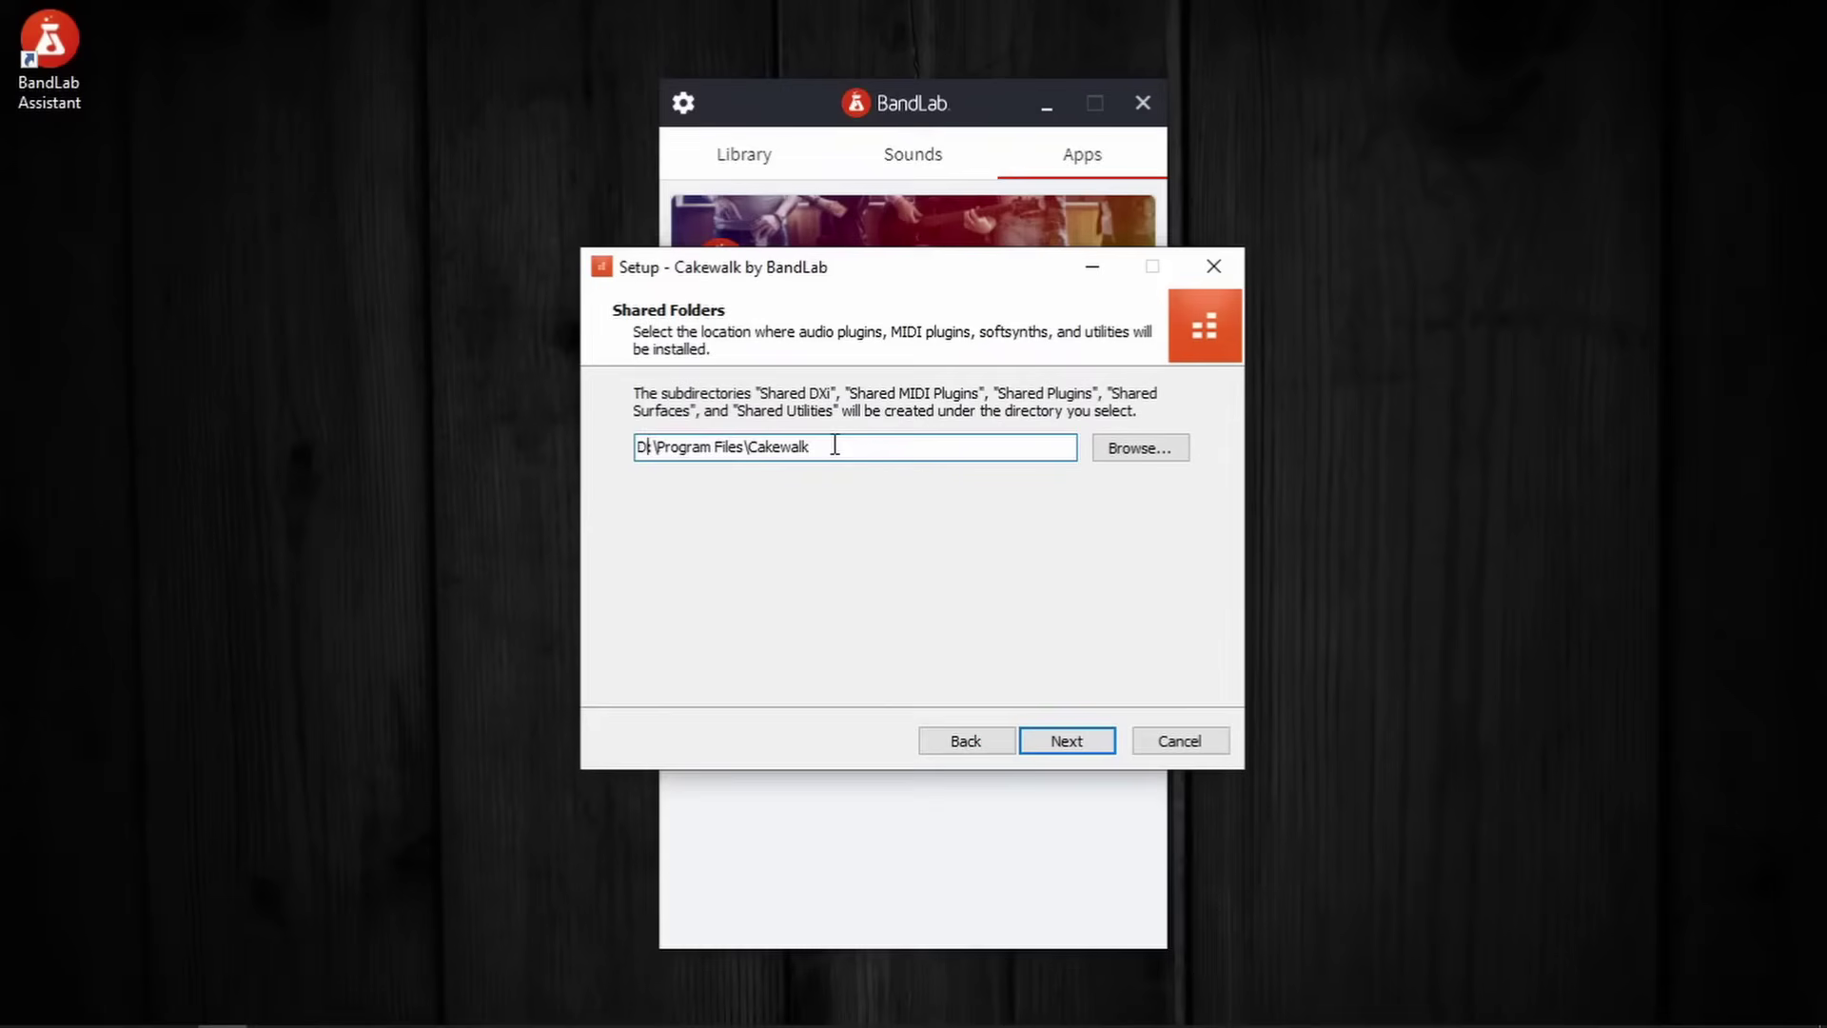
drag(830, 446, 609, 435)
click(952, 743)
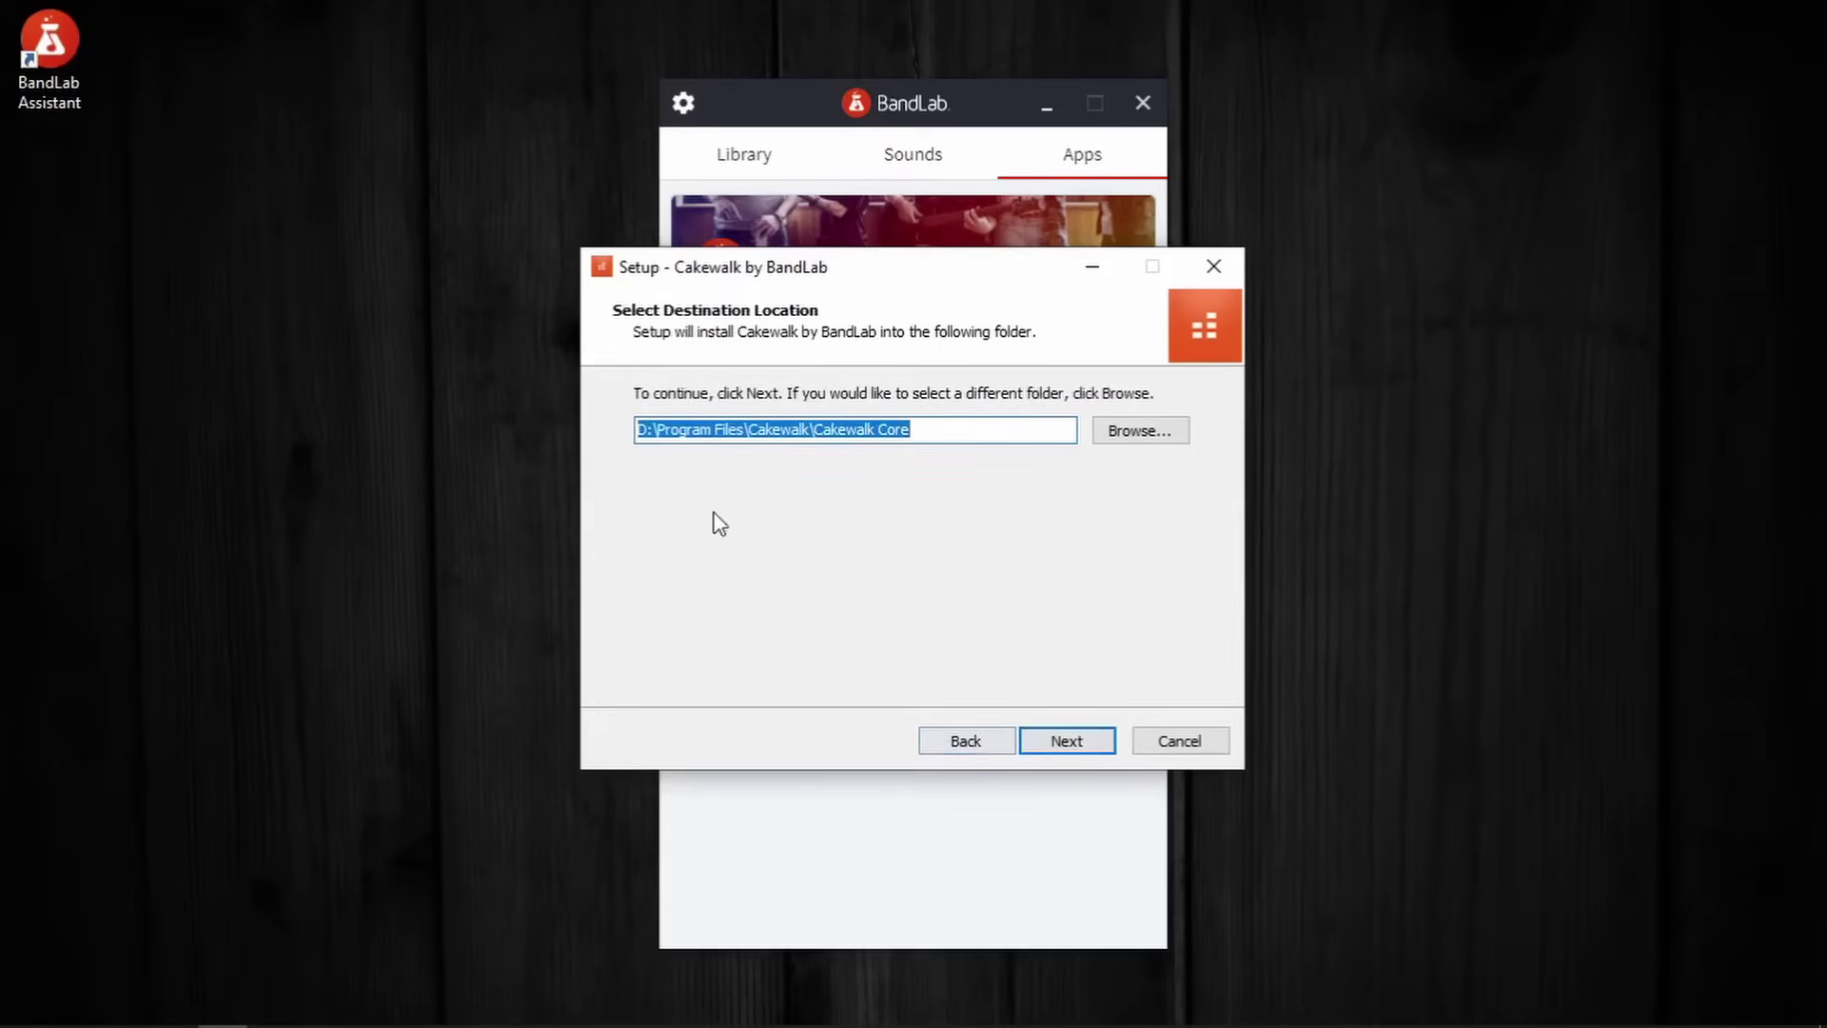
click(1067, 740)
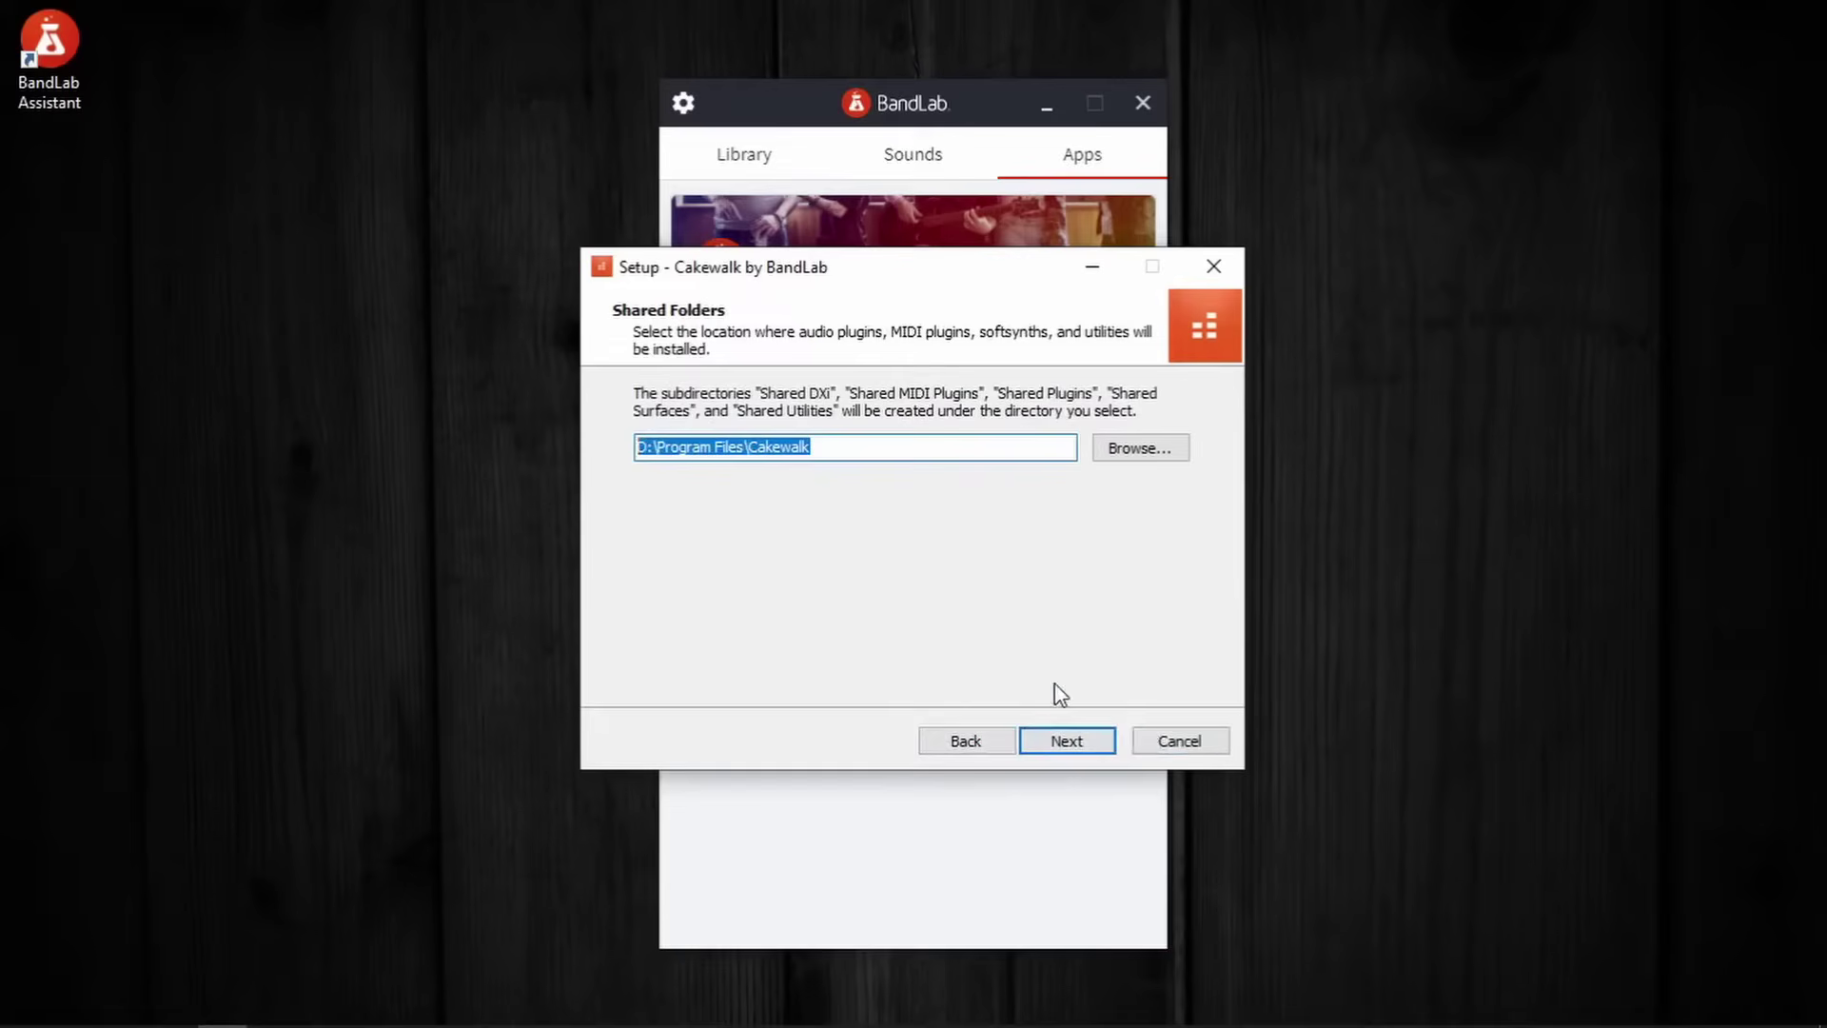
click(1073, 743)
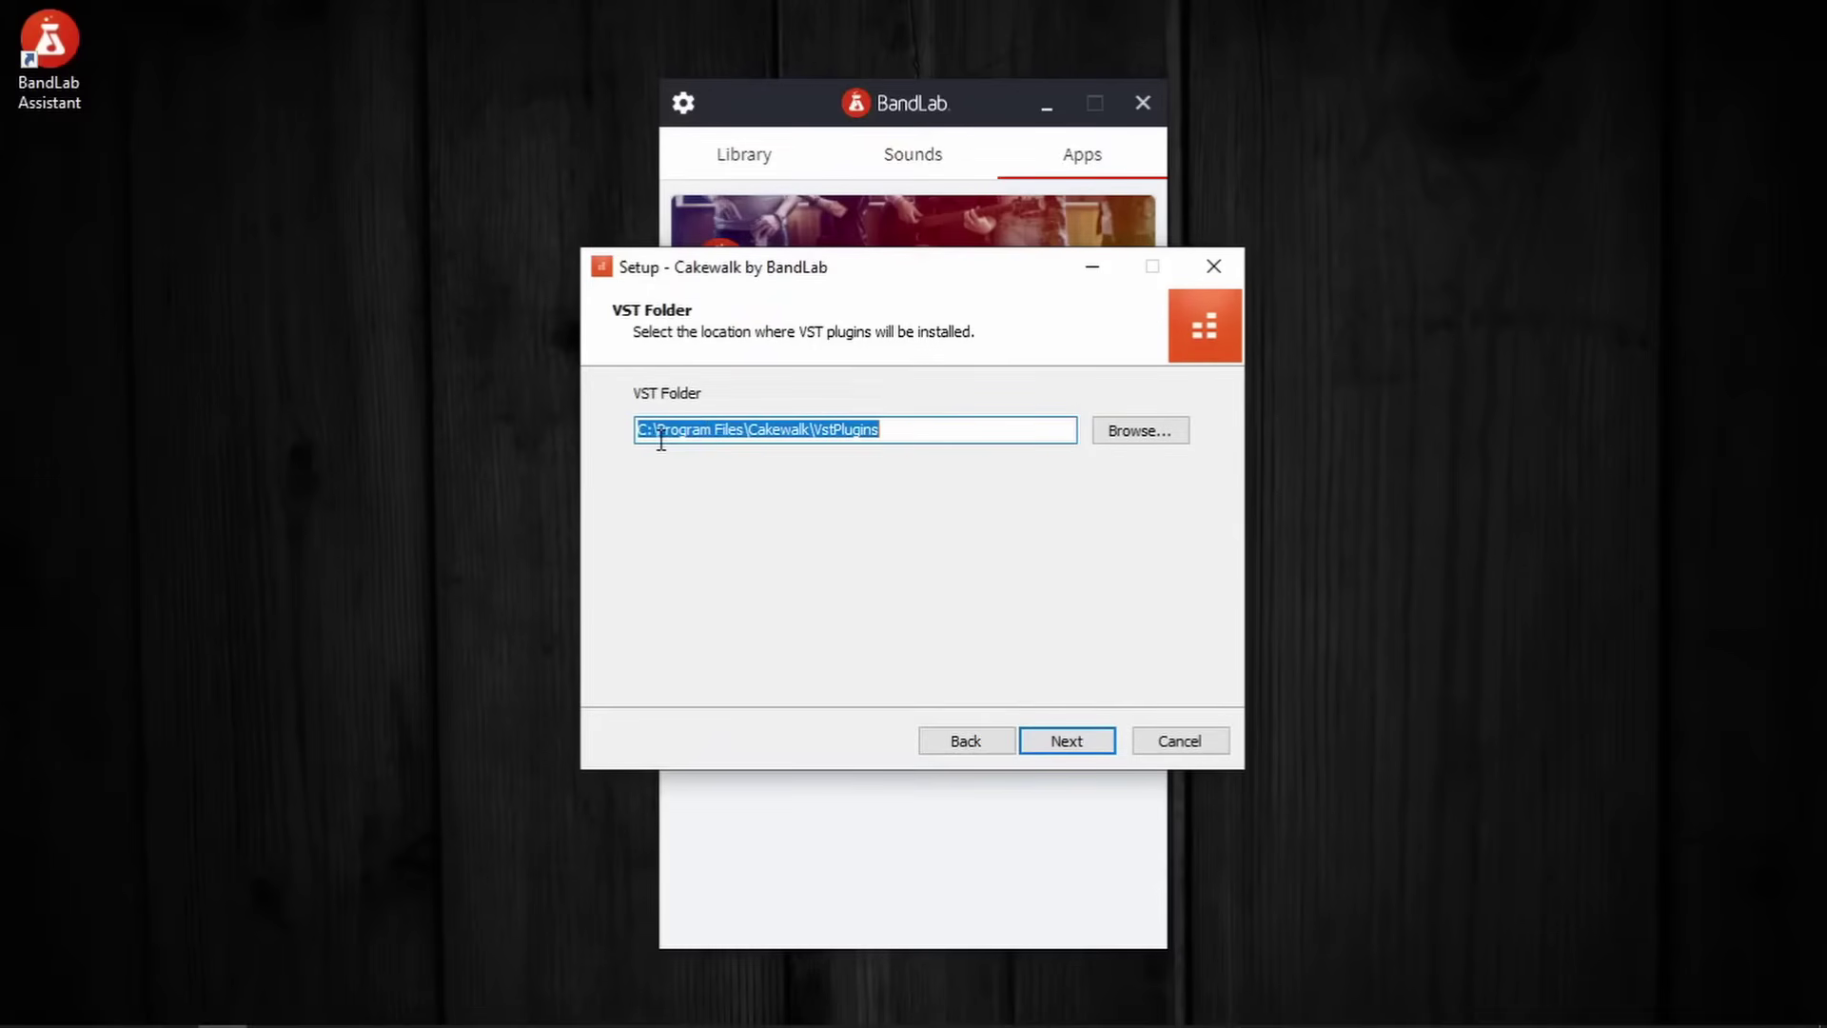
Set the VST plugin folder to D:\Program Files\Cakewalk\VstPlugins and continue
drag(650, 438, 637, 433)
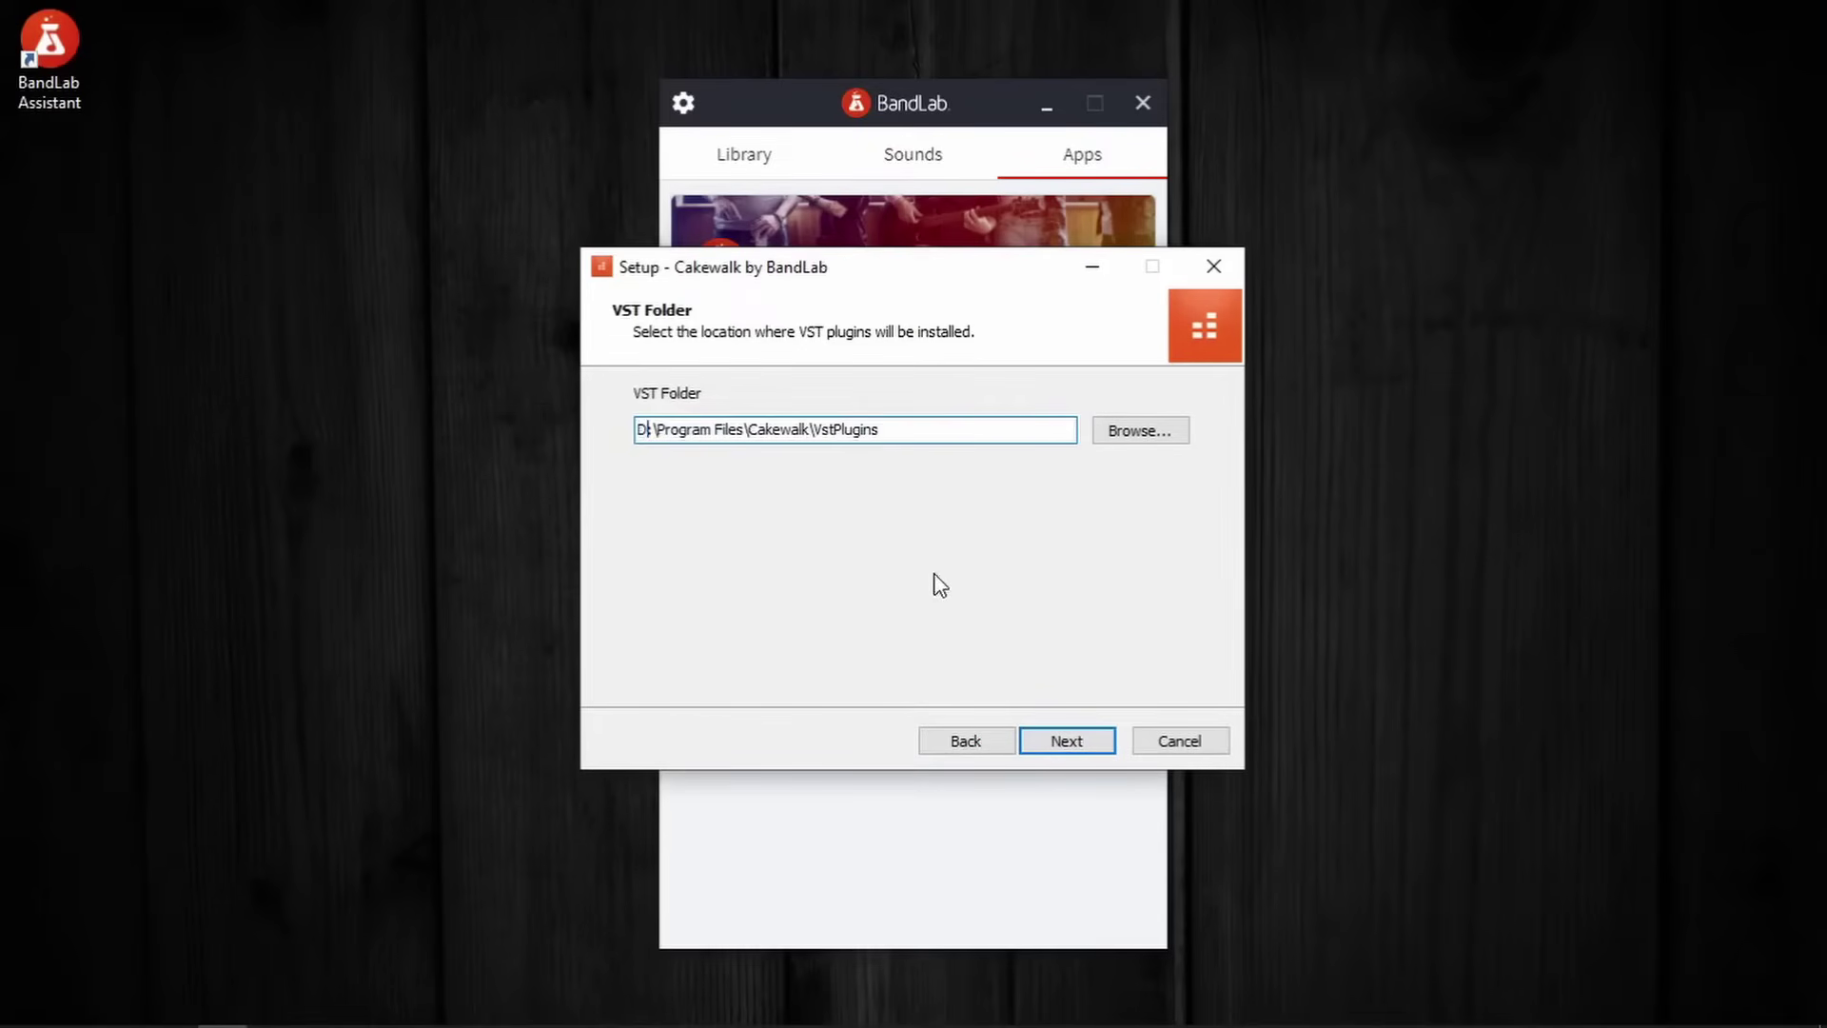
click(807, 430)
drag(809, 429, 611, 419)
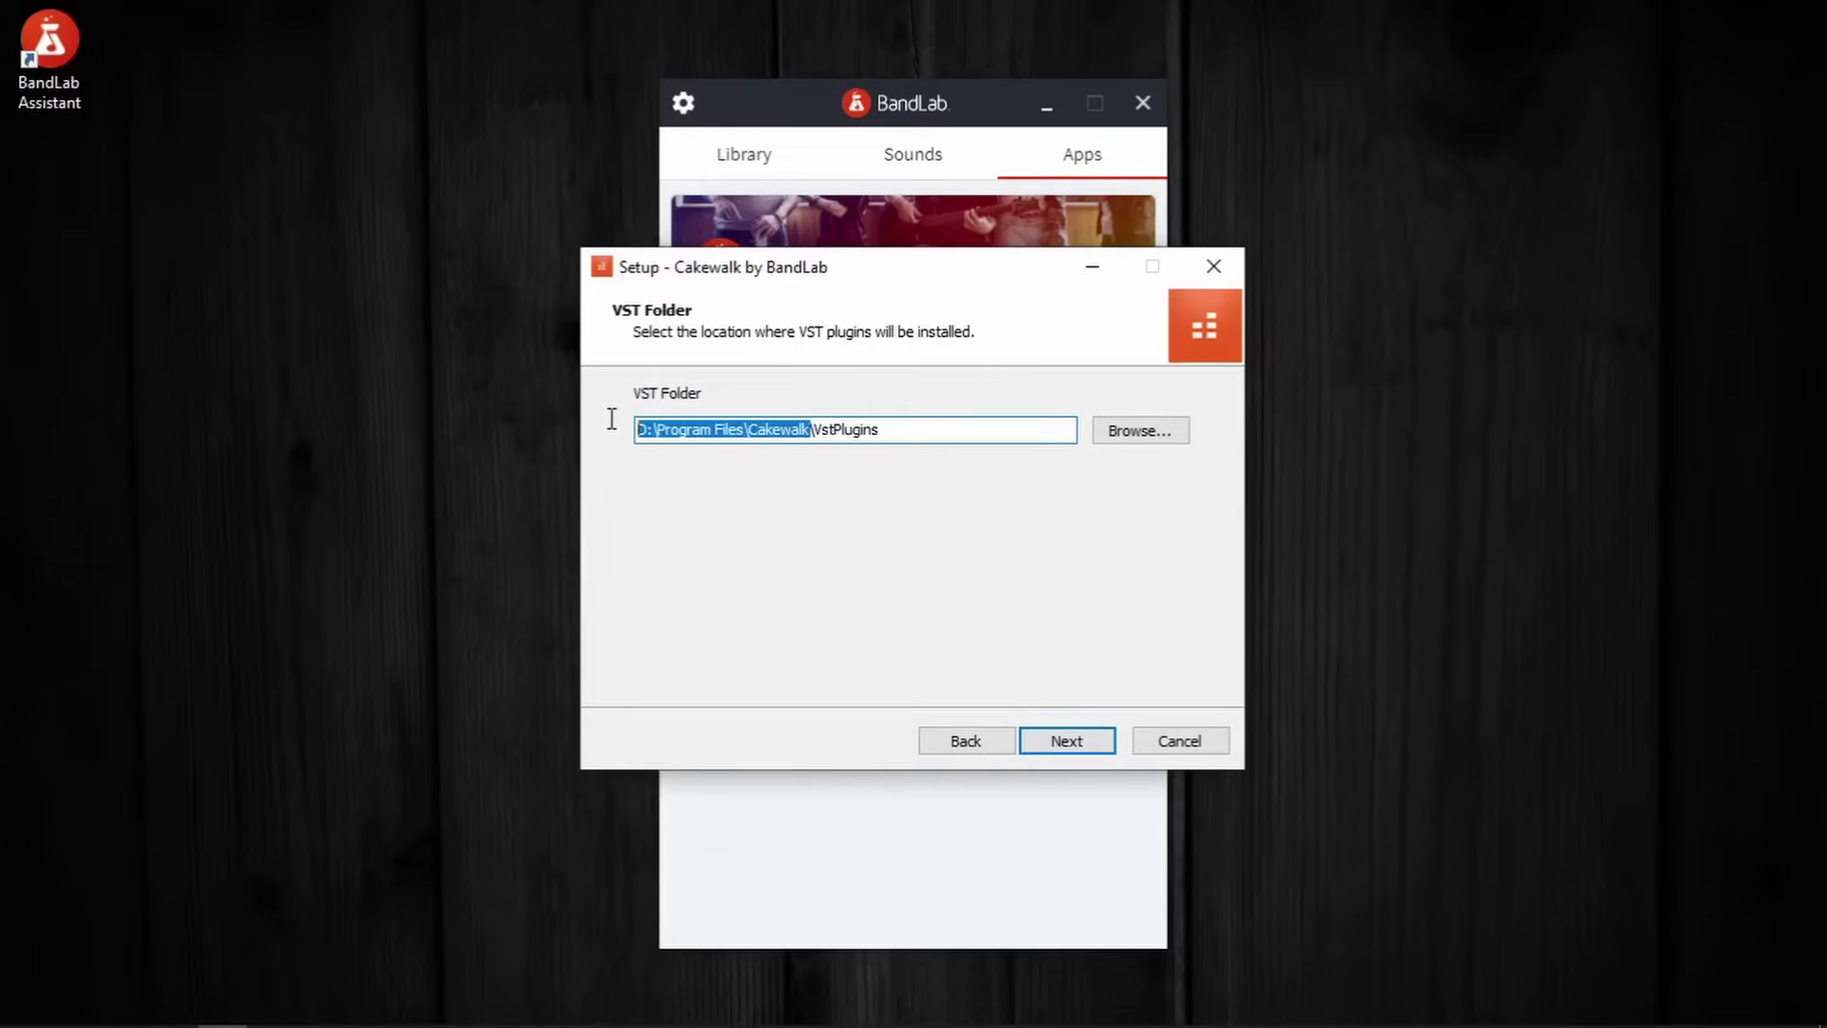
click(1079, 746)
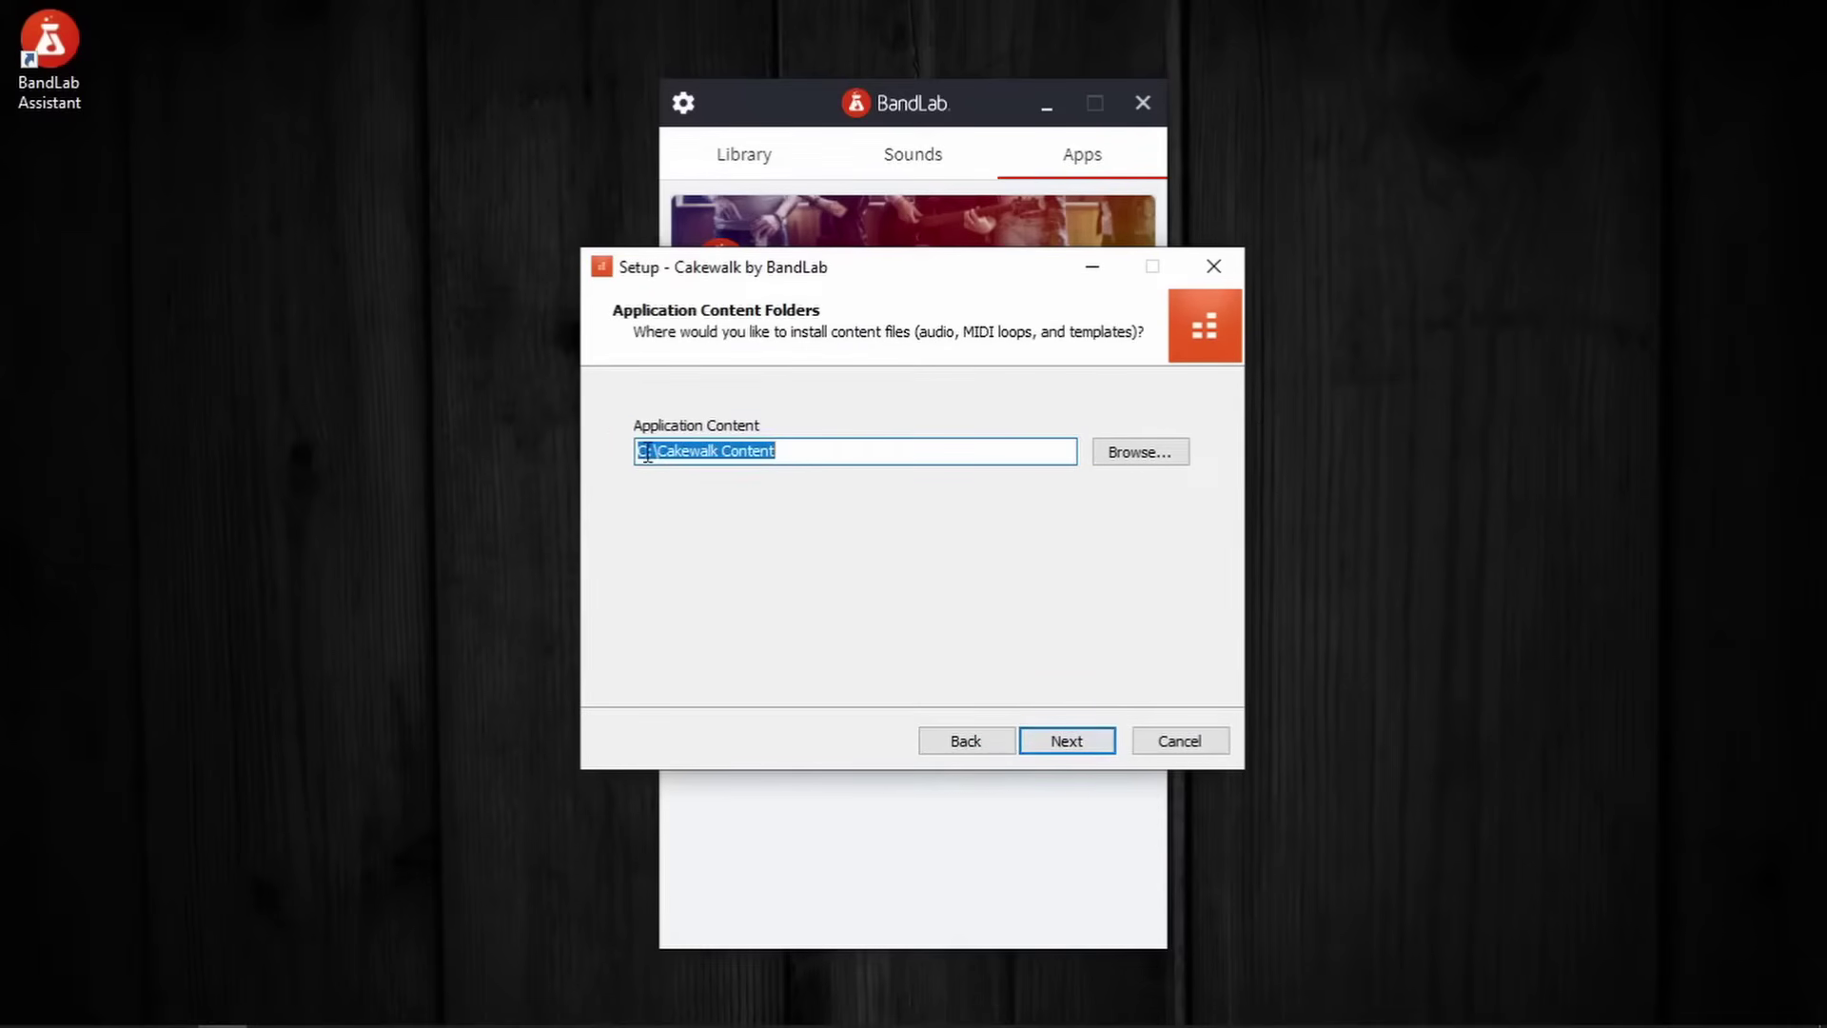
Use Browse to set the application content folder to D:\Cakewalk Content, then continue
drag(647, 454, 574, 448)
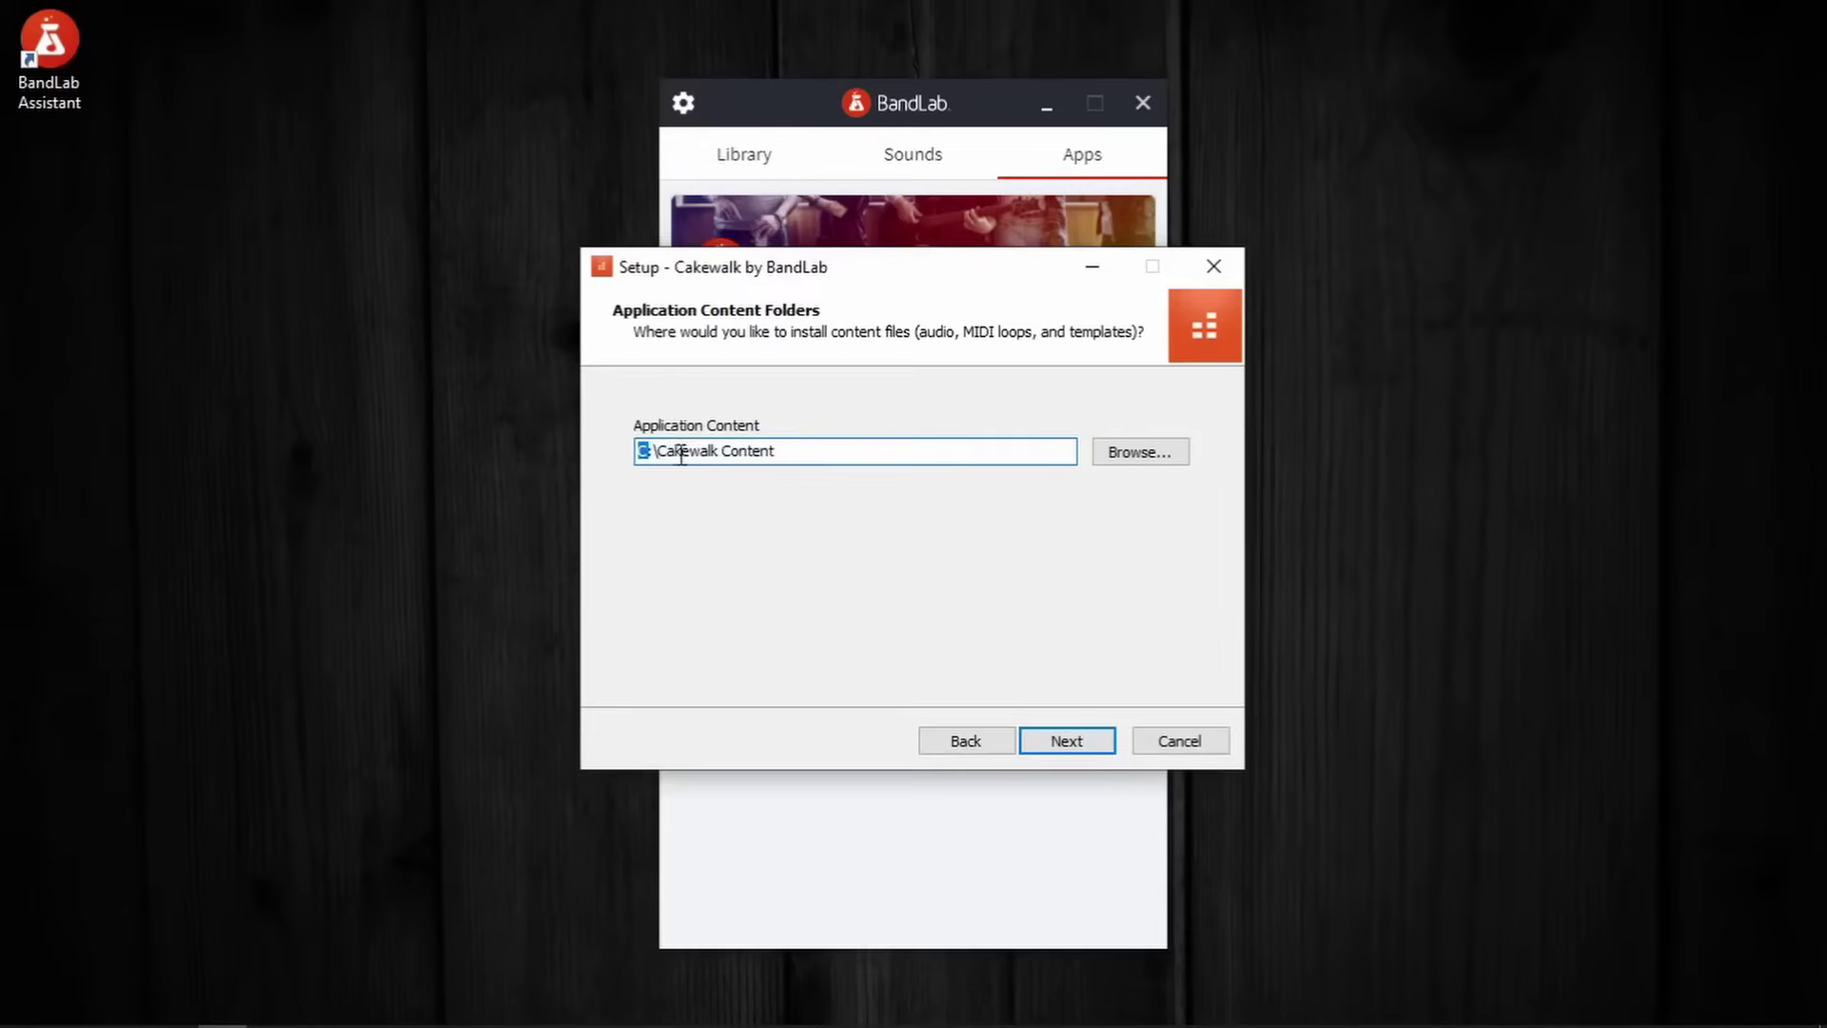
key(Right)
click(1138, 455)
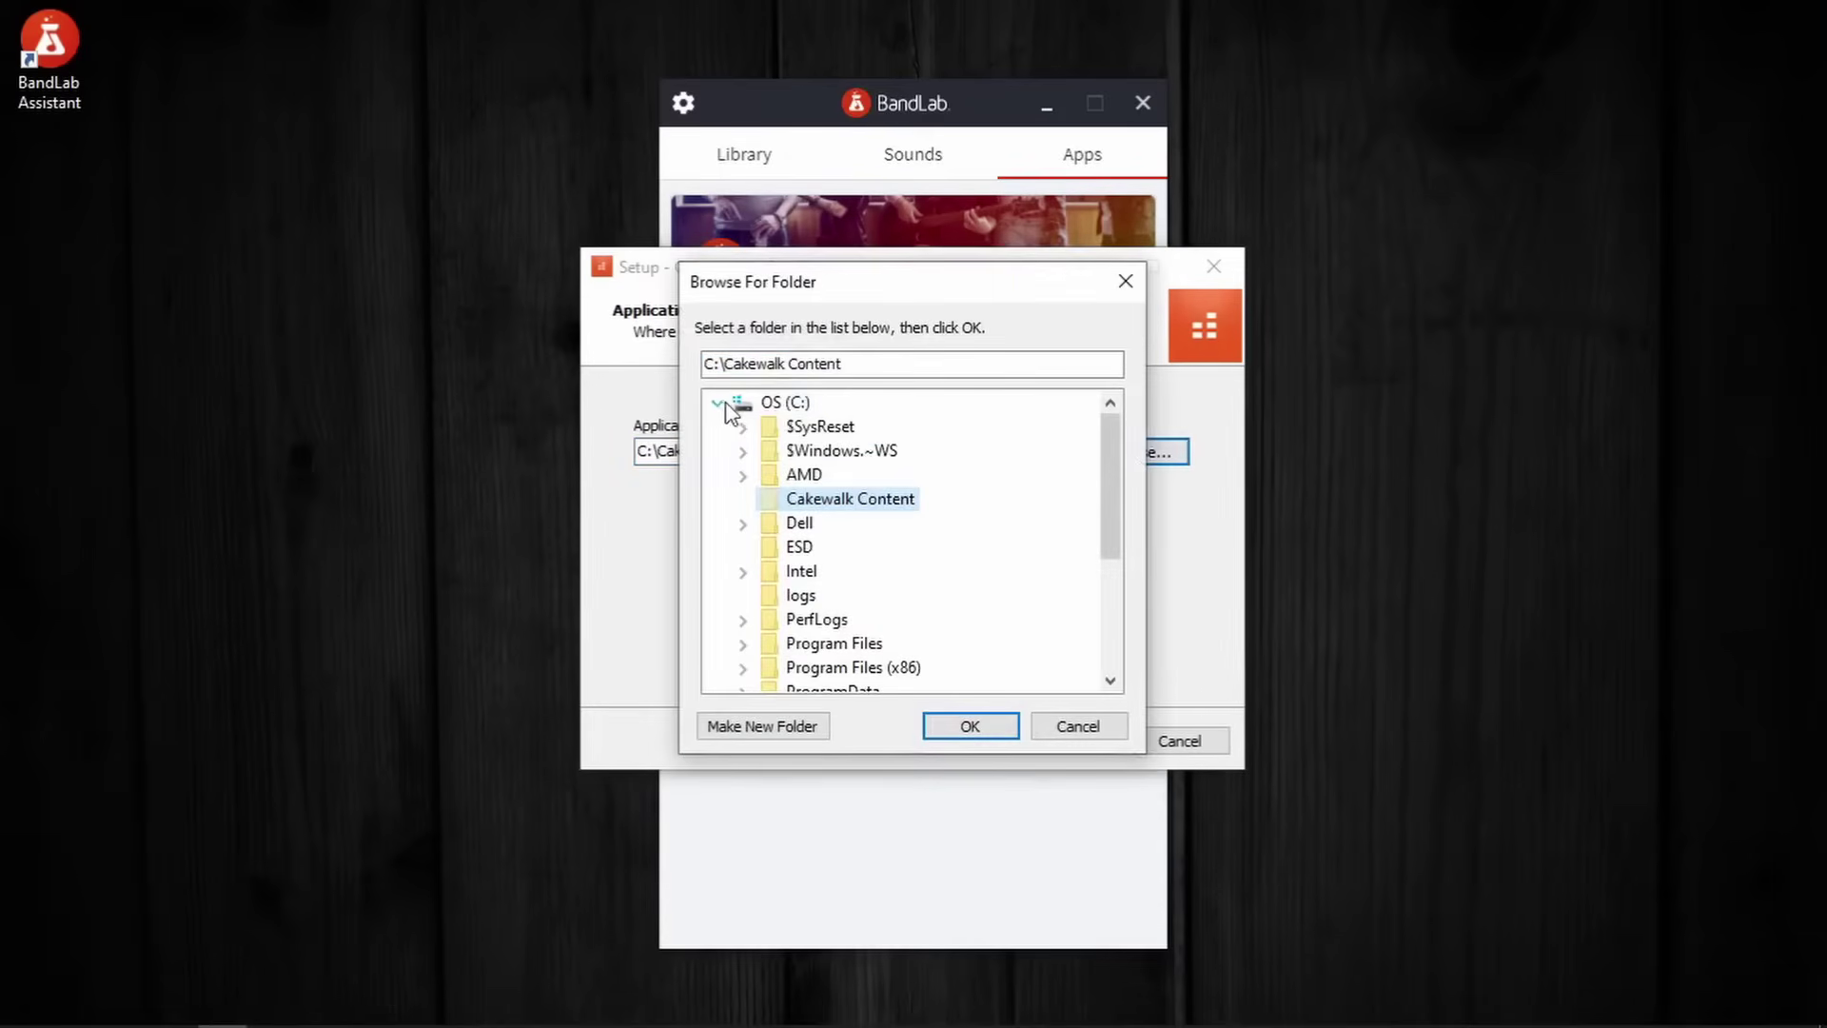
click(718, 404)
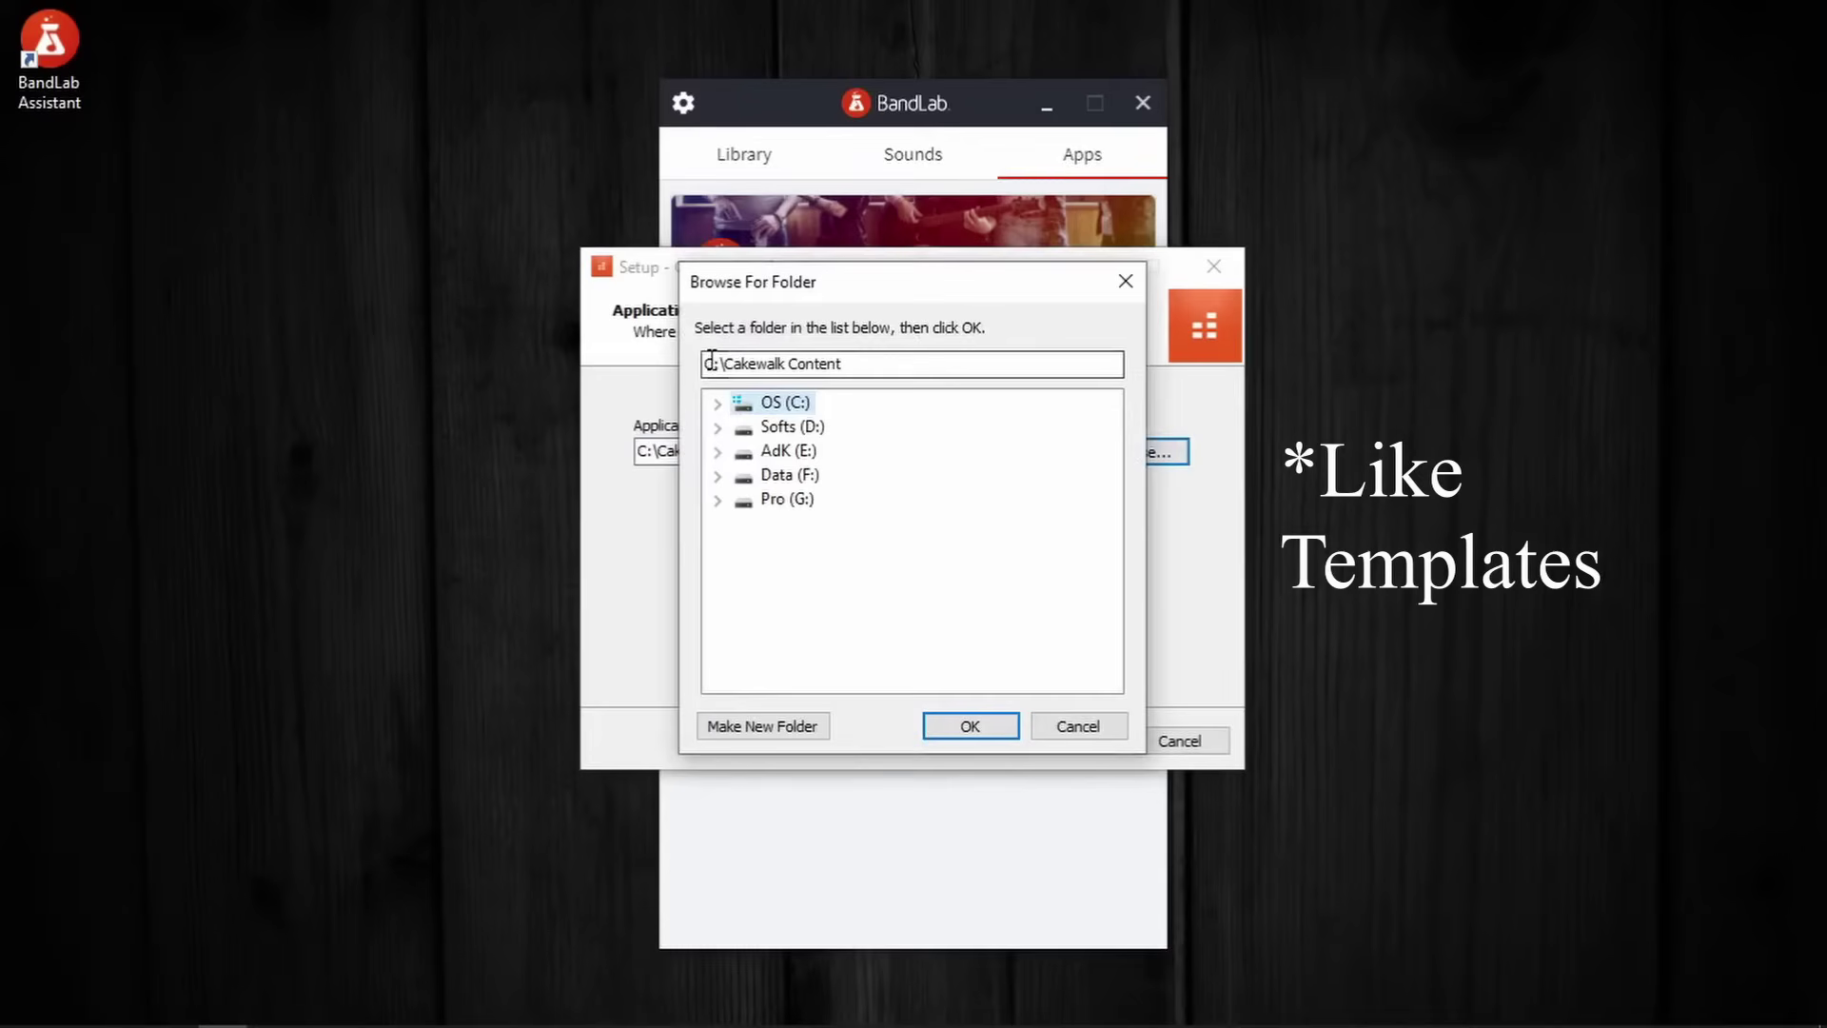
double_click(711, 362)
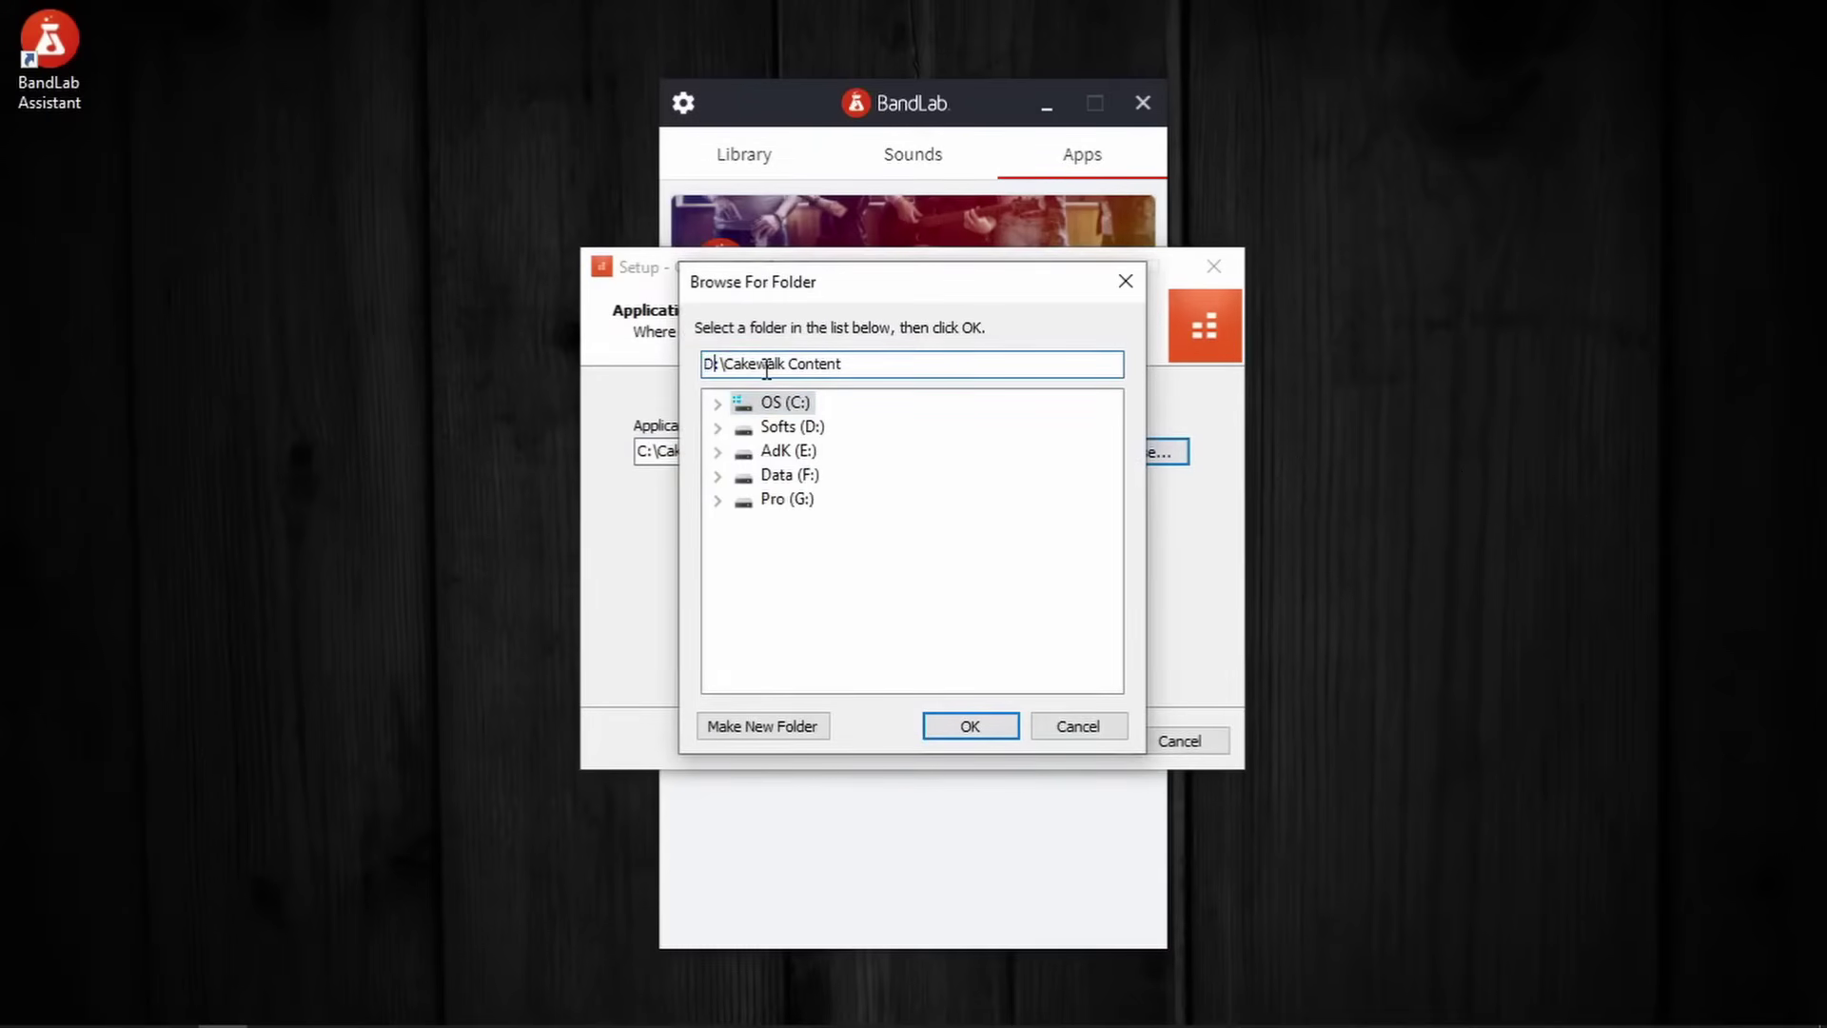
click(990, 734)
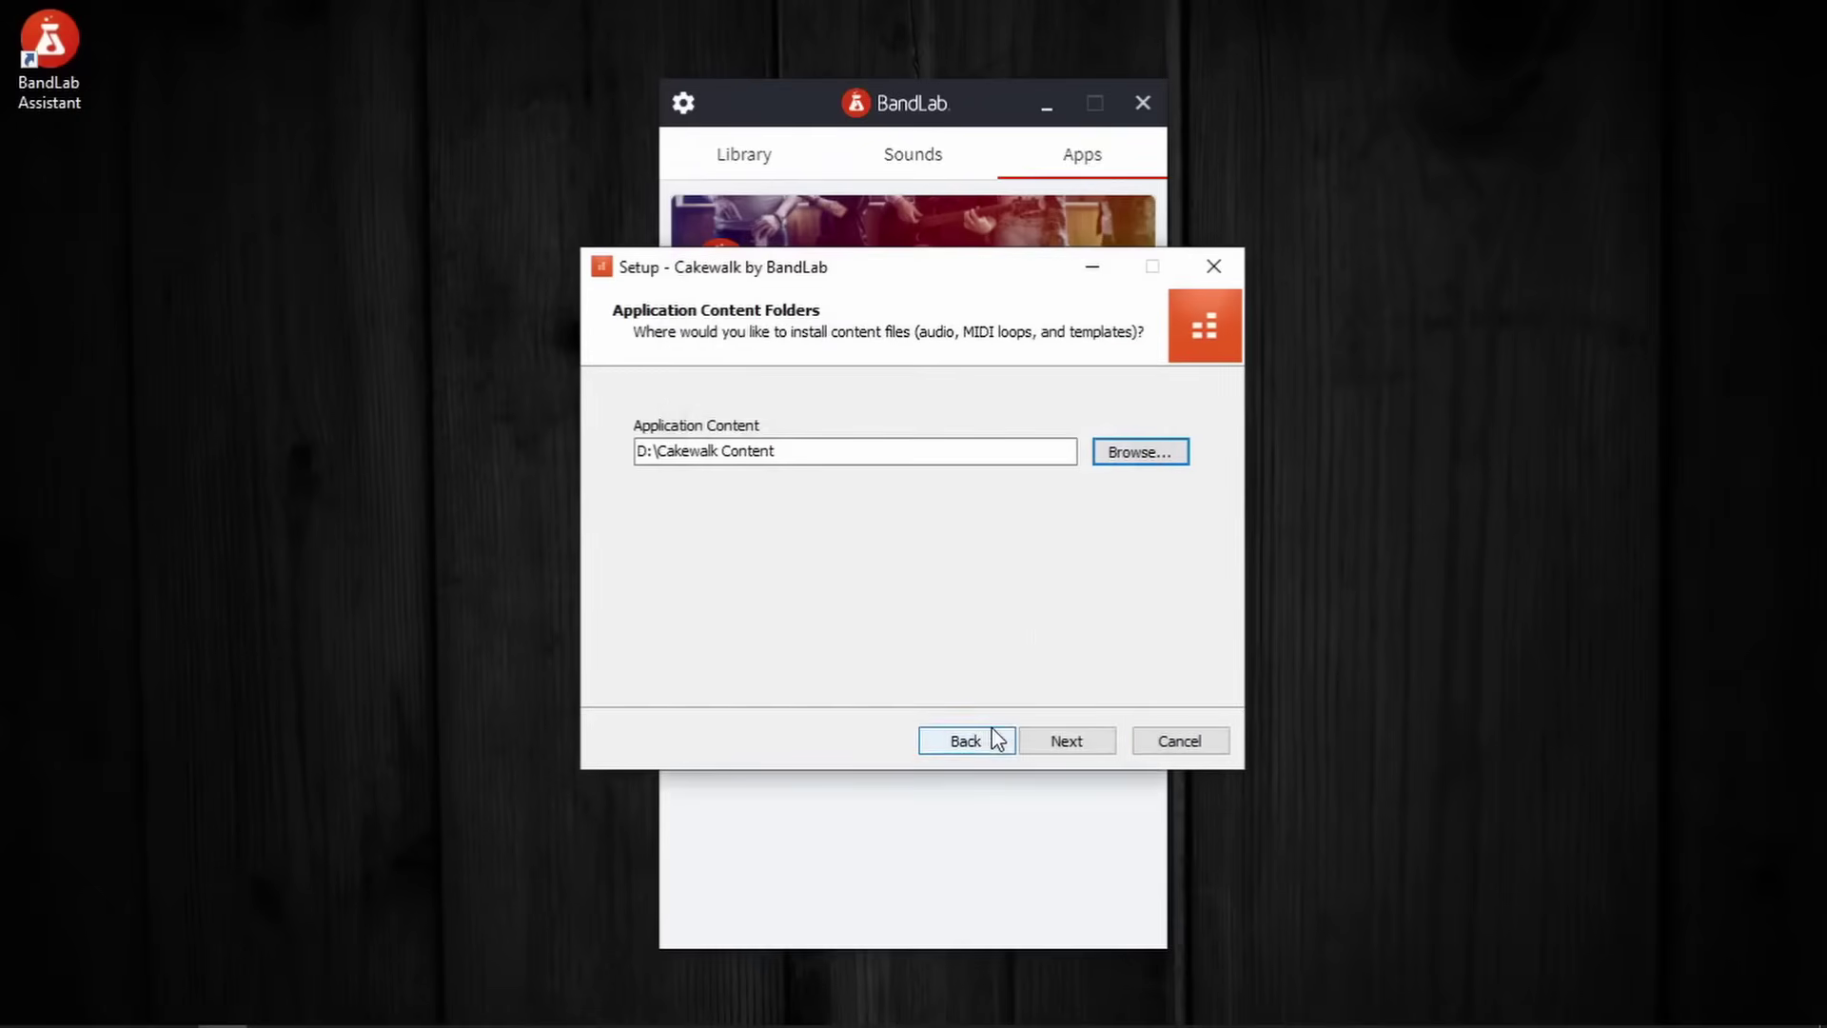
click(1081, 740)
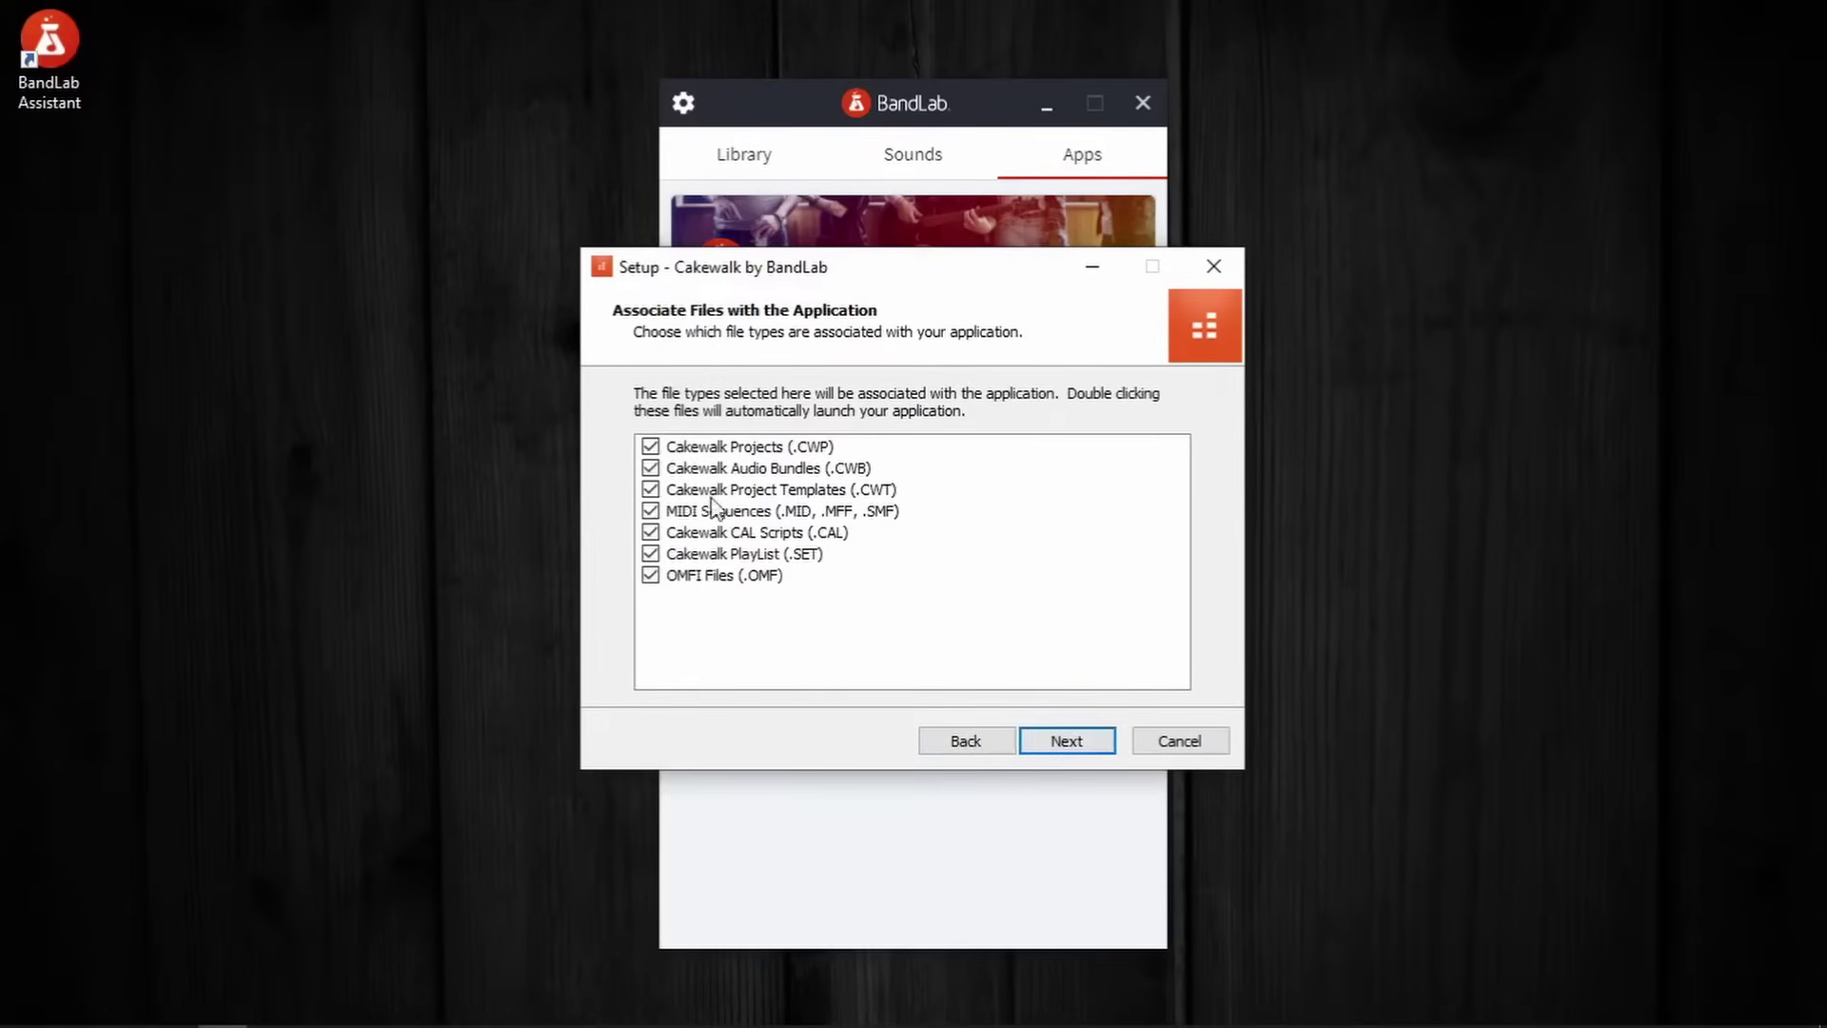
Keep all seven file associations and the desktop icon, then install Cakewalk by BandLab
click(1067, 741)
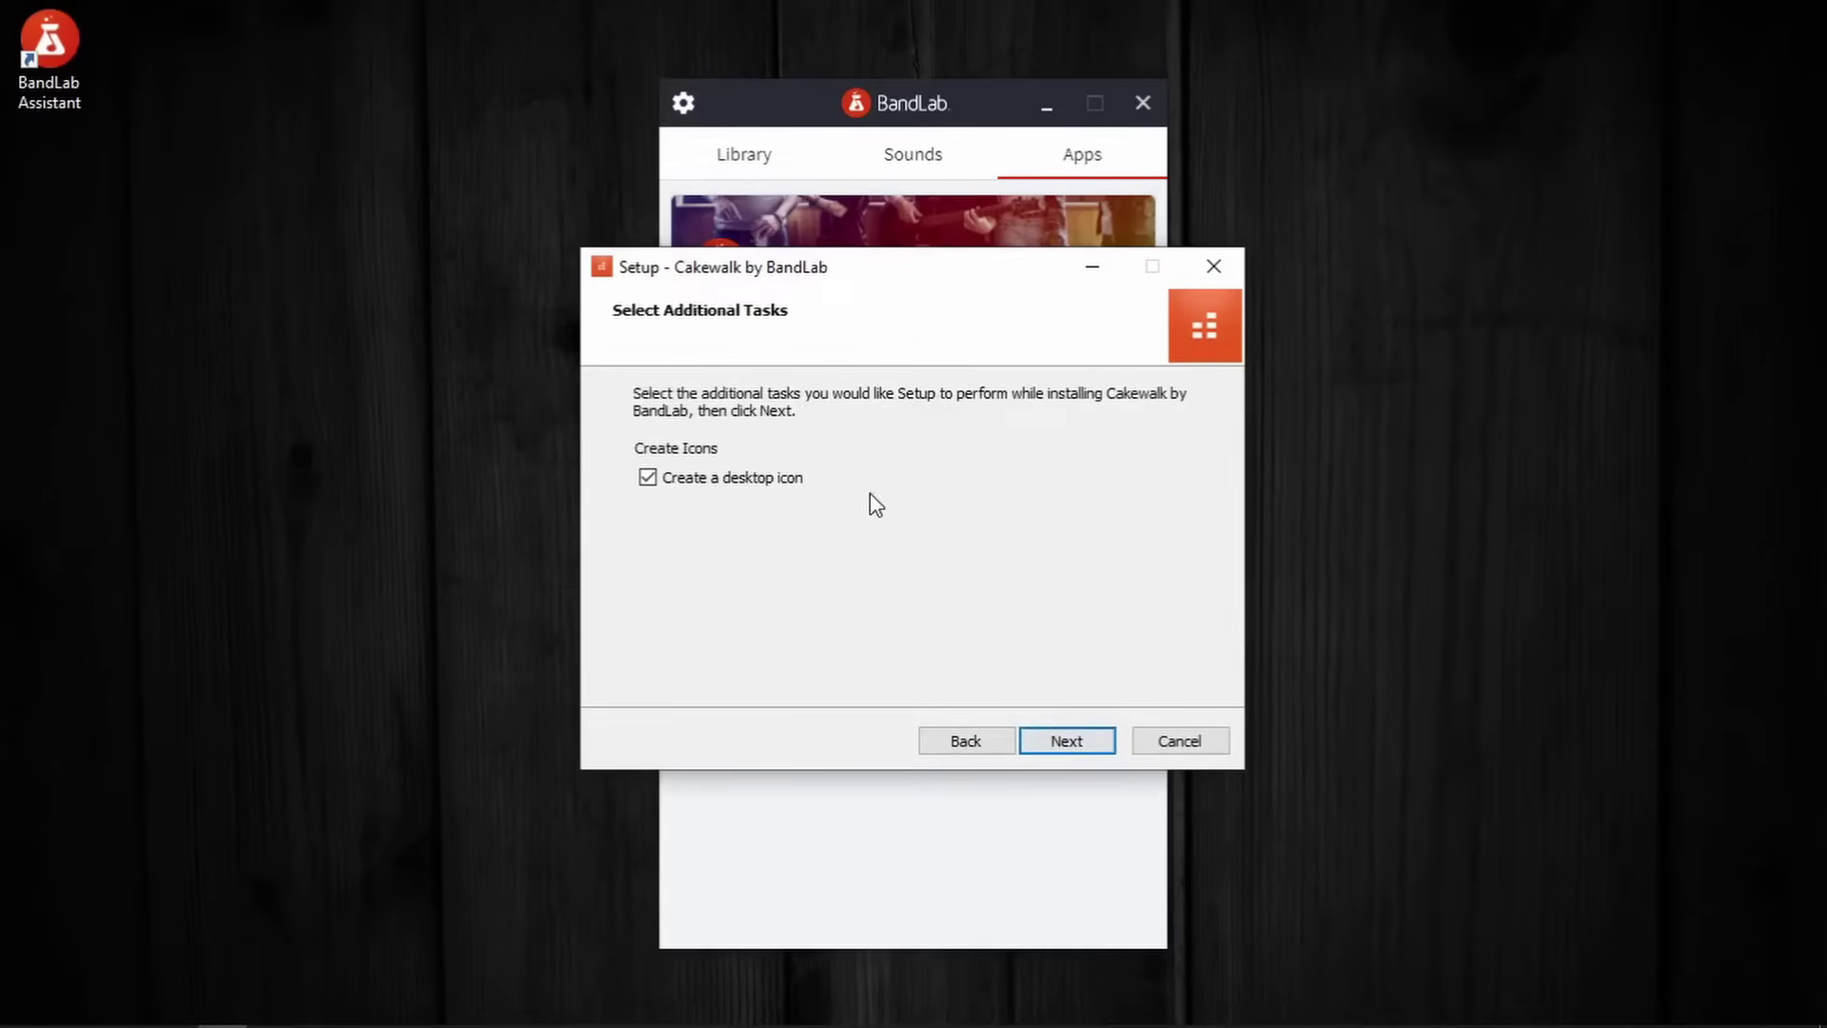
click(1075, 744)
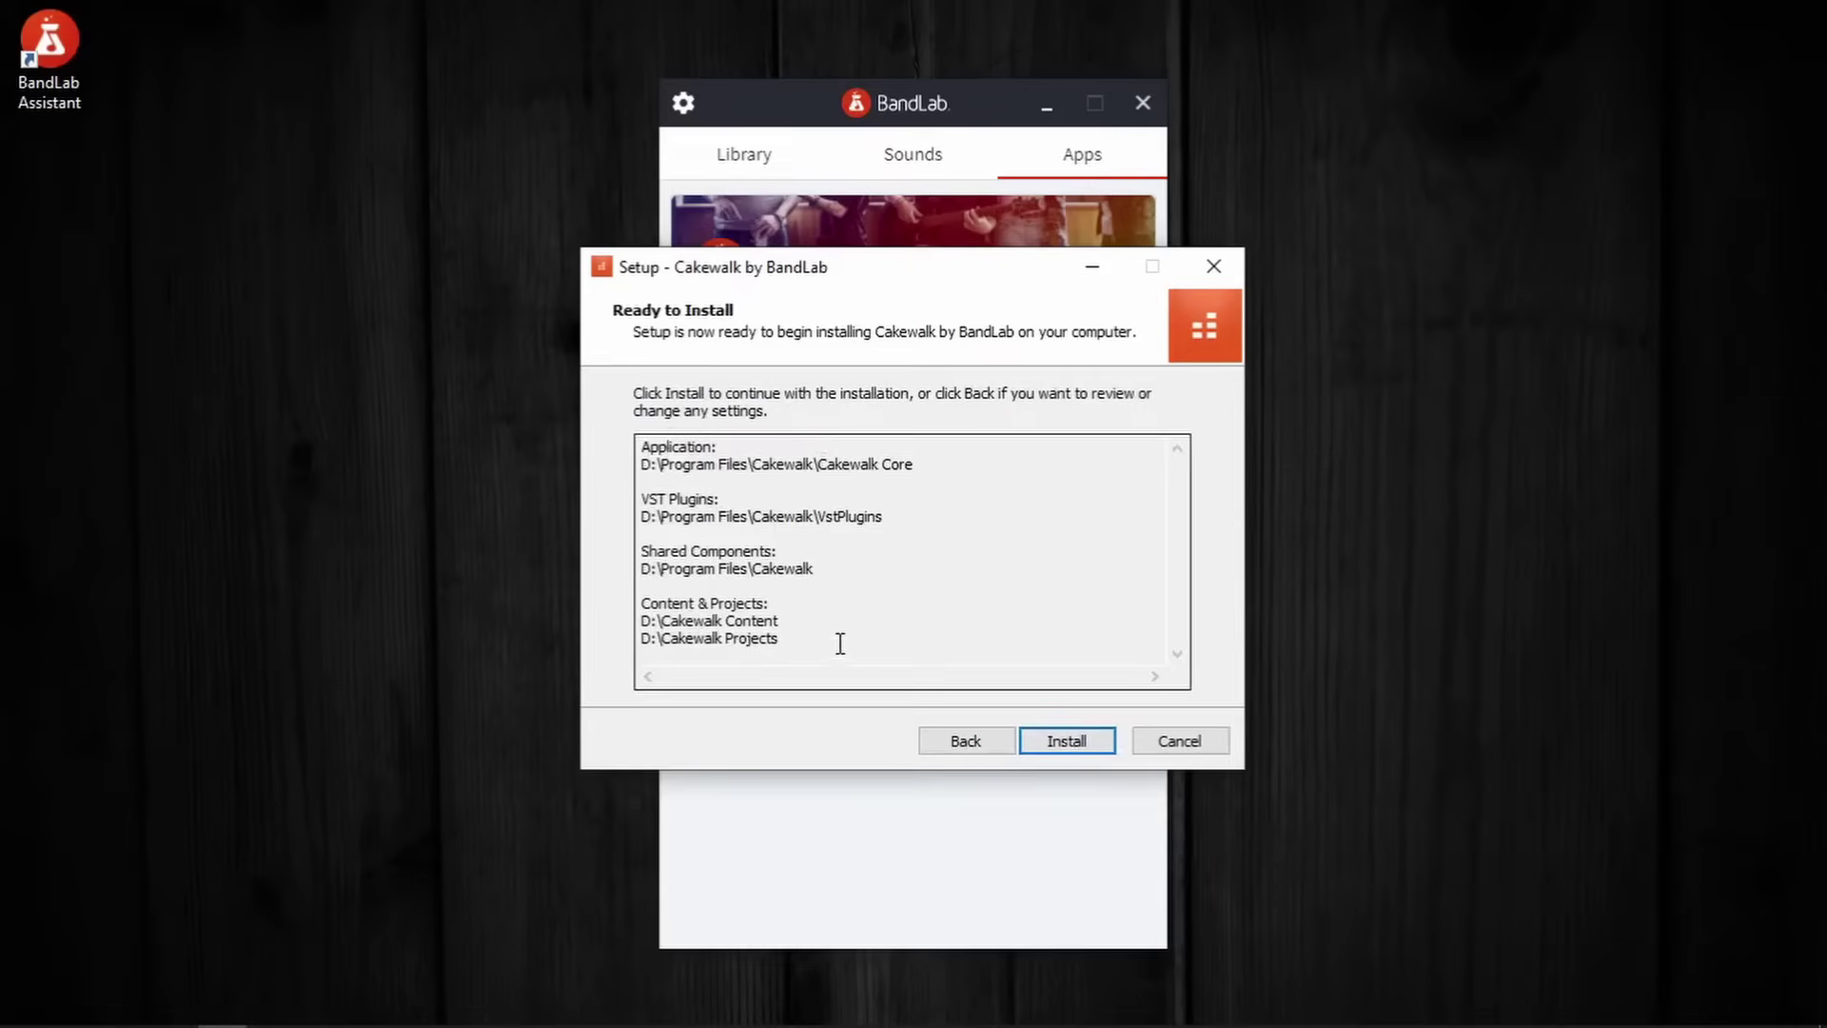
click(1095, 748)
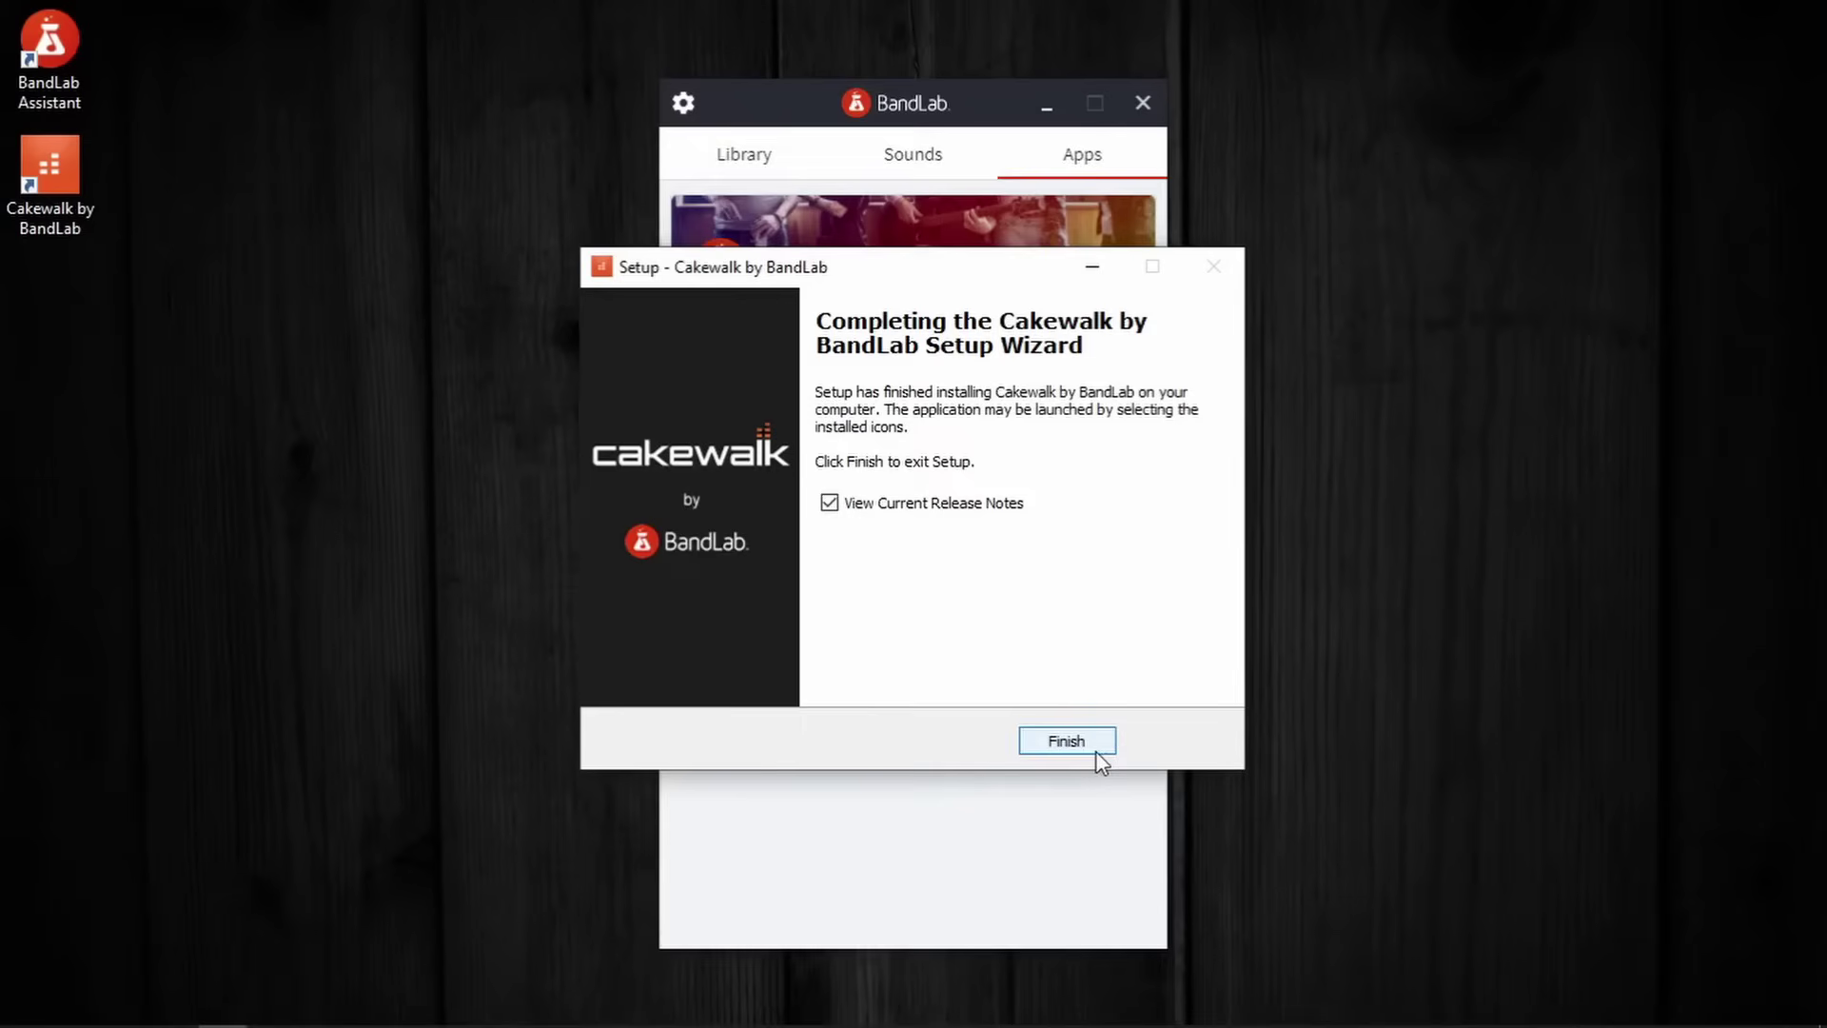
Finish the Cakewalk setup wizard with View Current Release Notes unchecked
click(831, 503)
click(1093, 747)
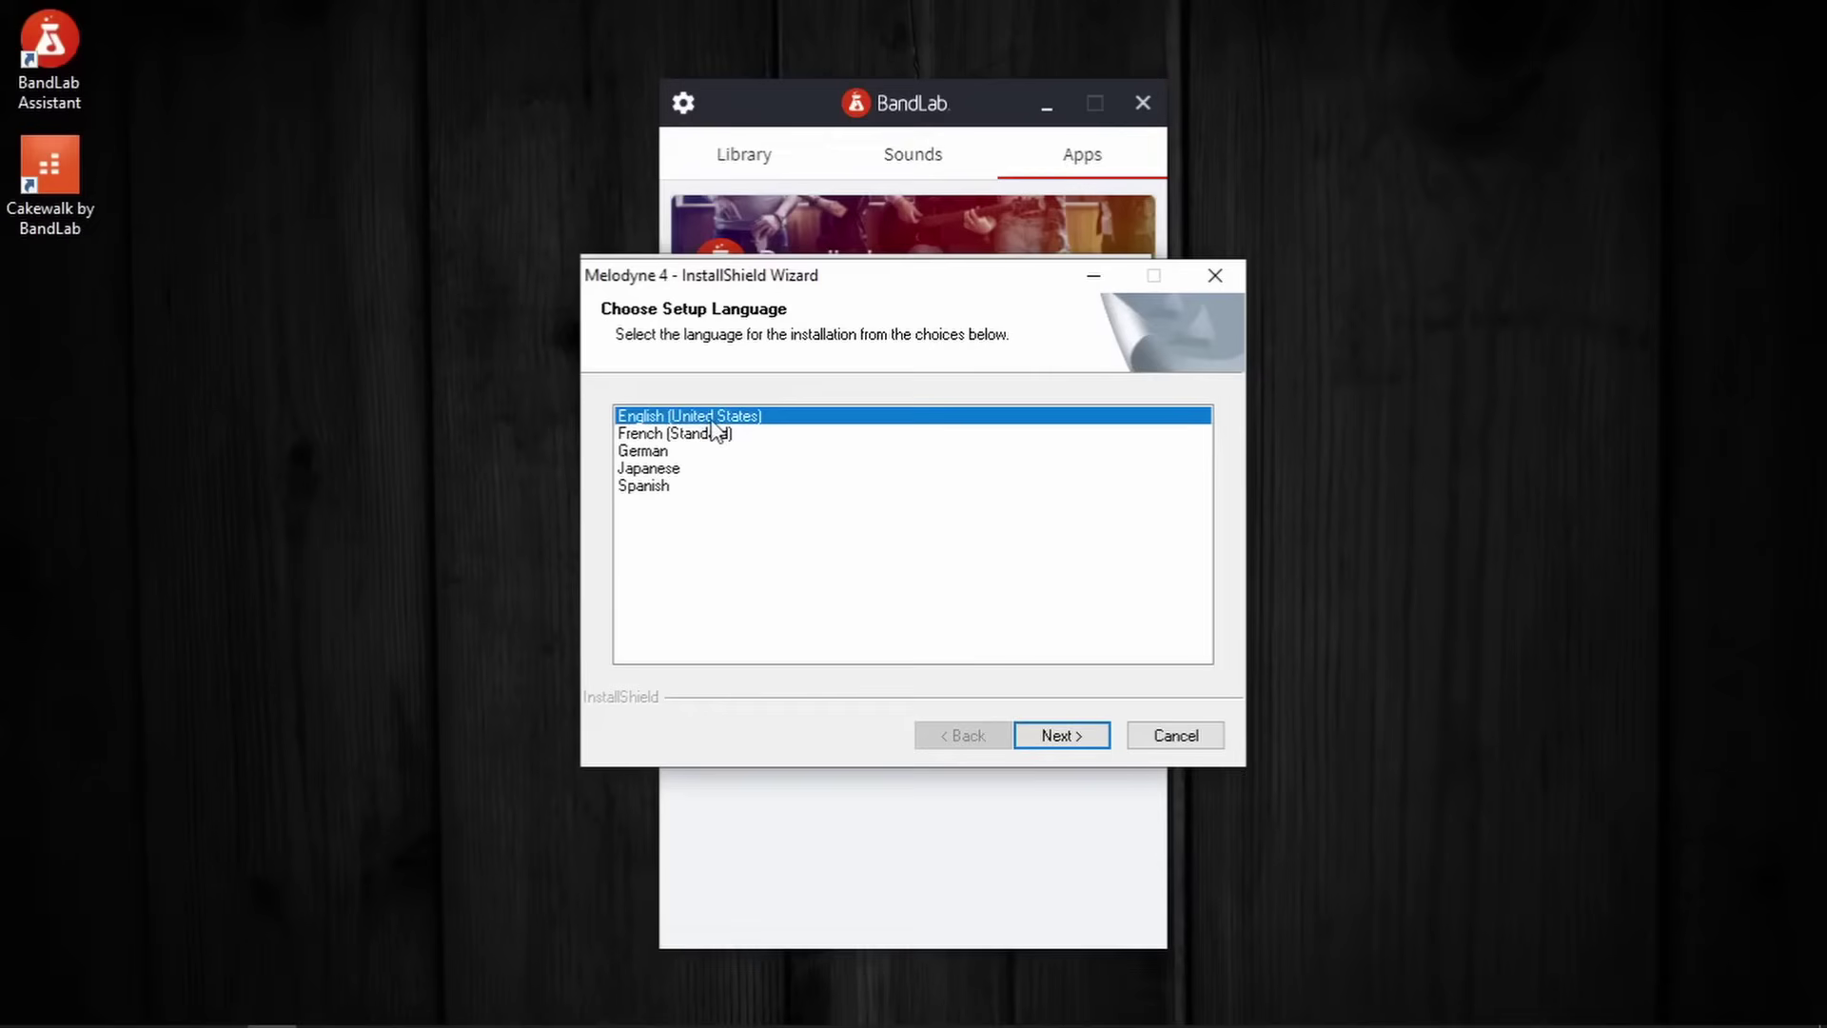
Keep English, accept the Melodyne licence, and deselect Vst 2 (32-Bit) to keep only 64-bit
click(1058, 735)
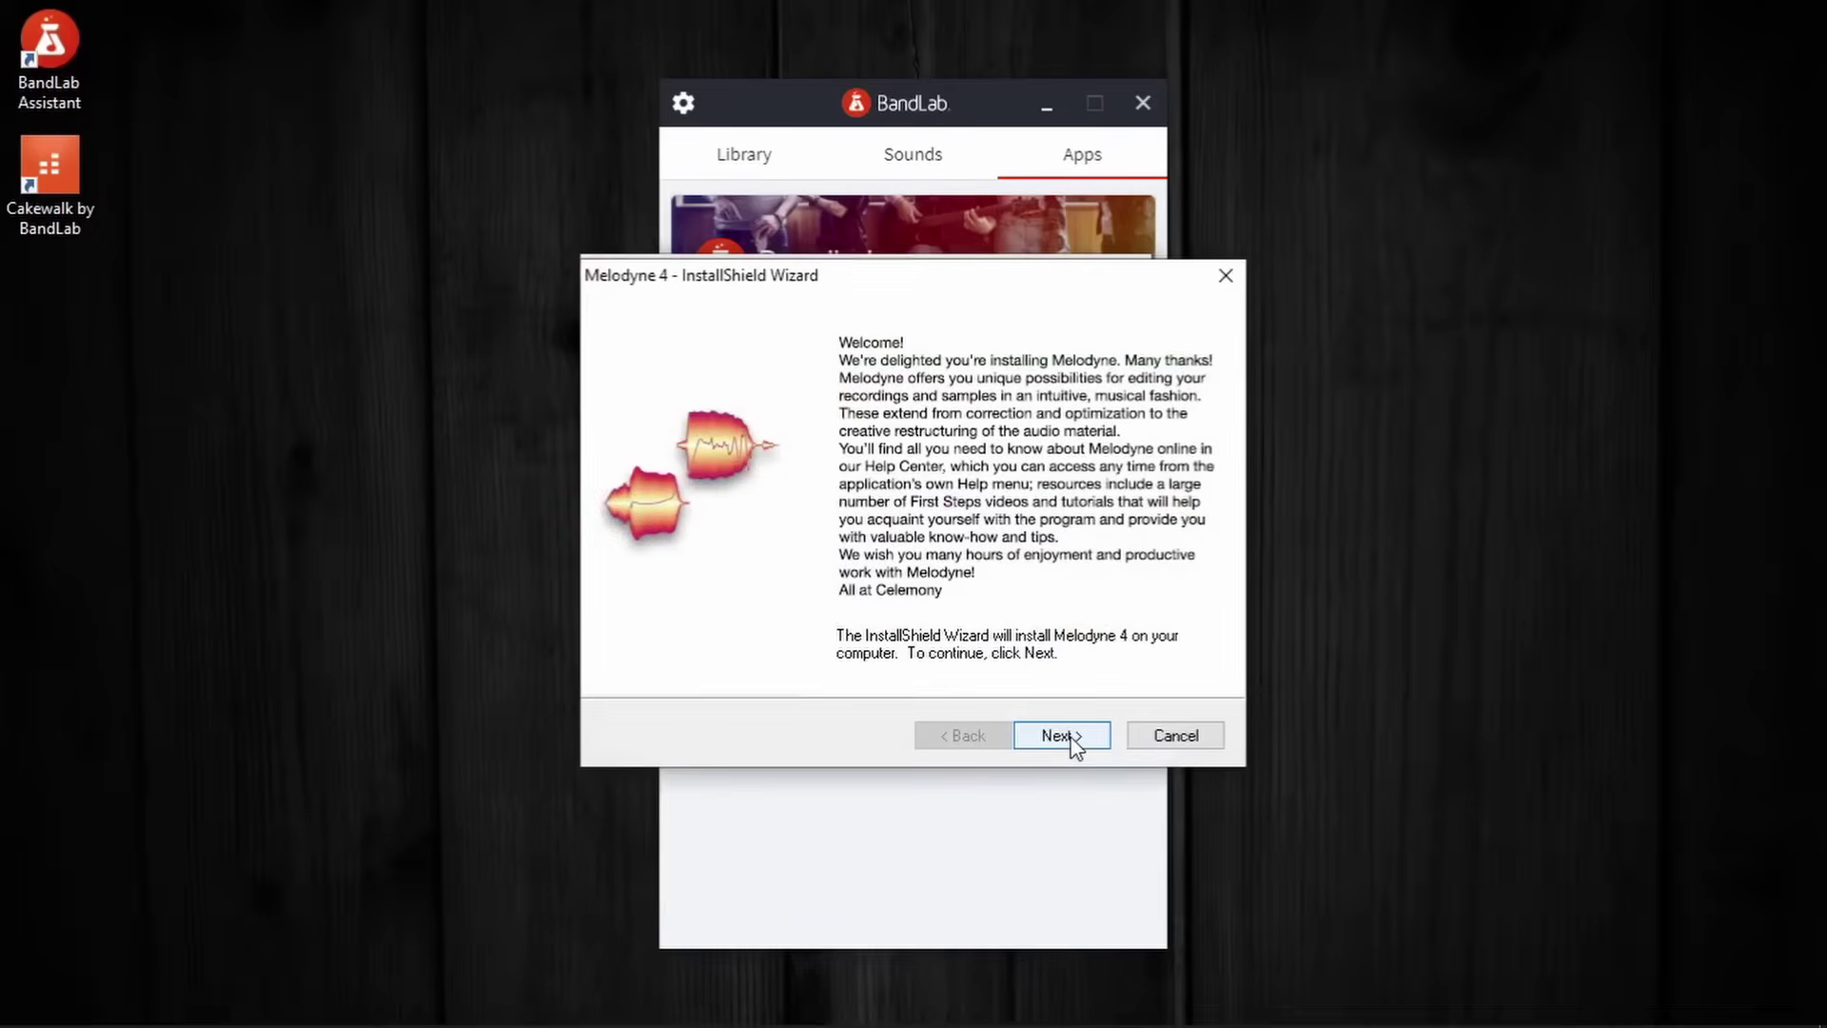
click(1083, 742)
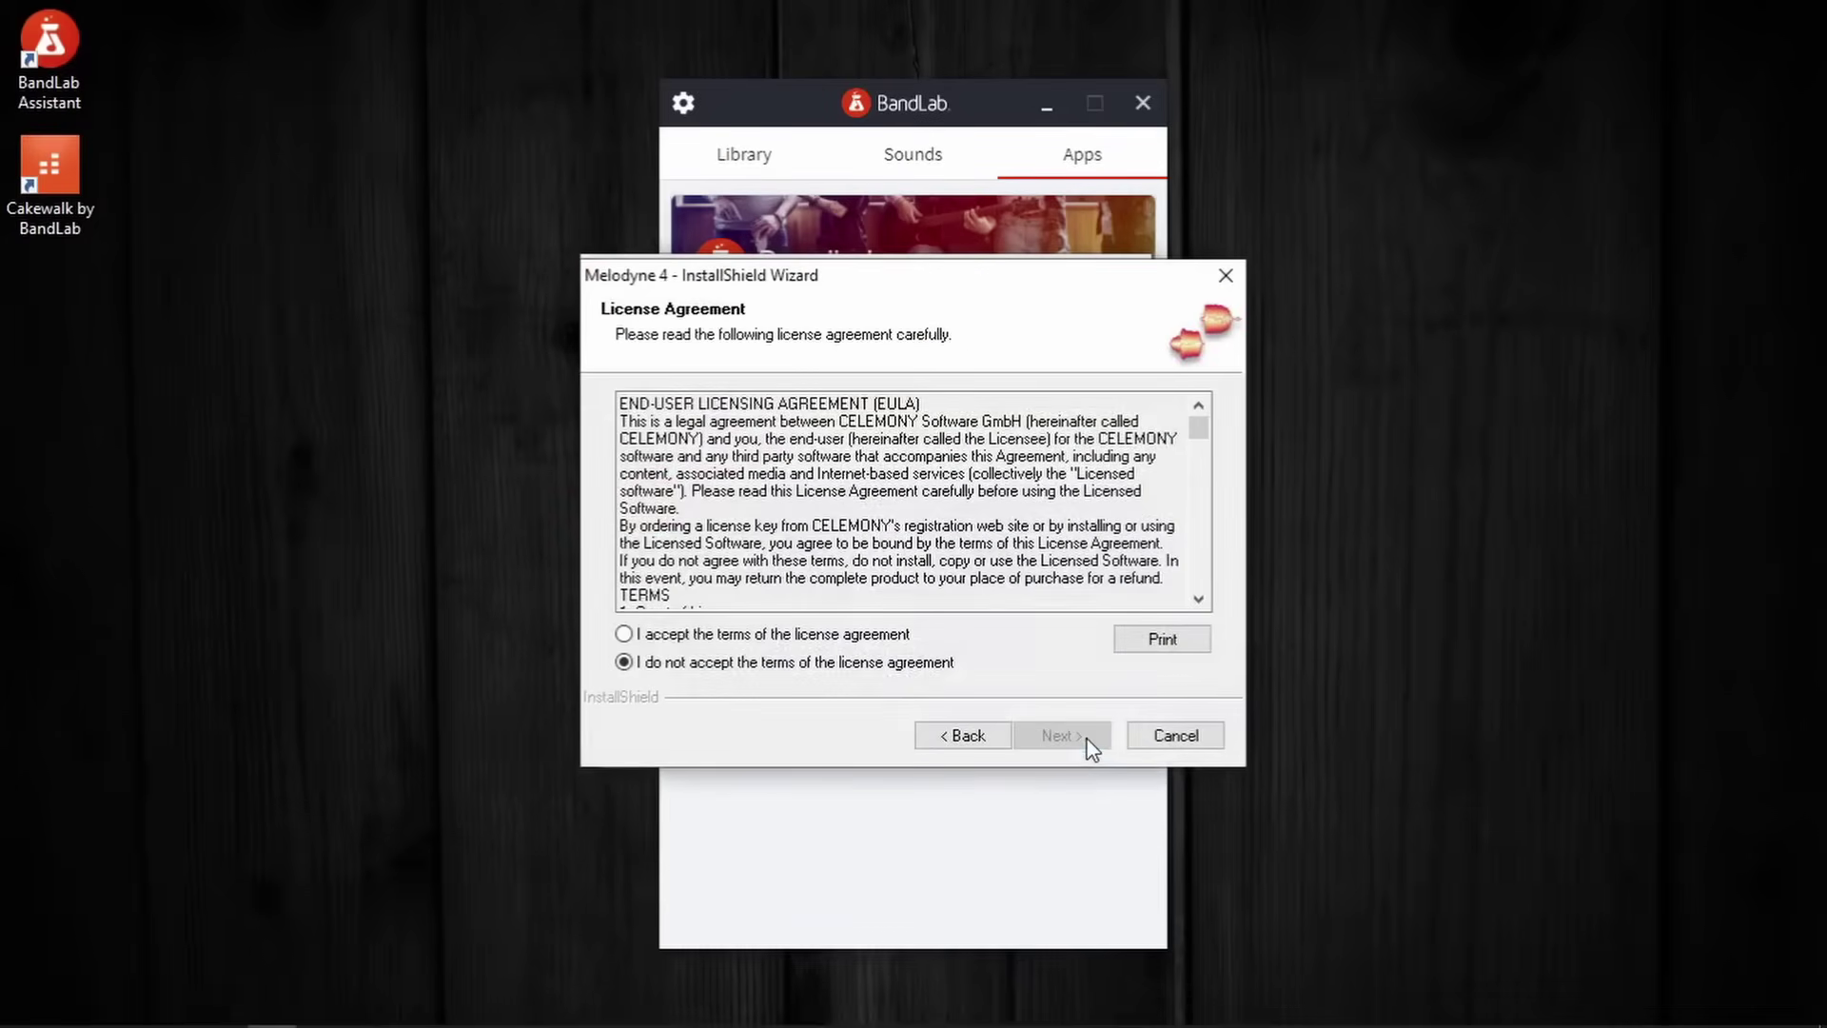
click(695, 634)
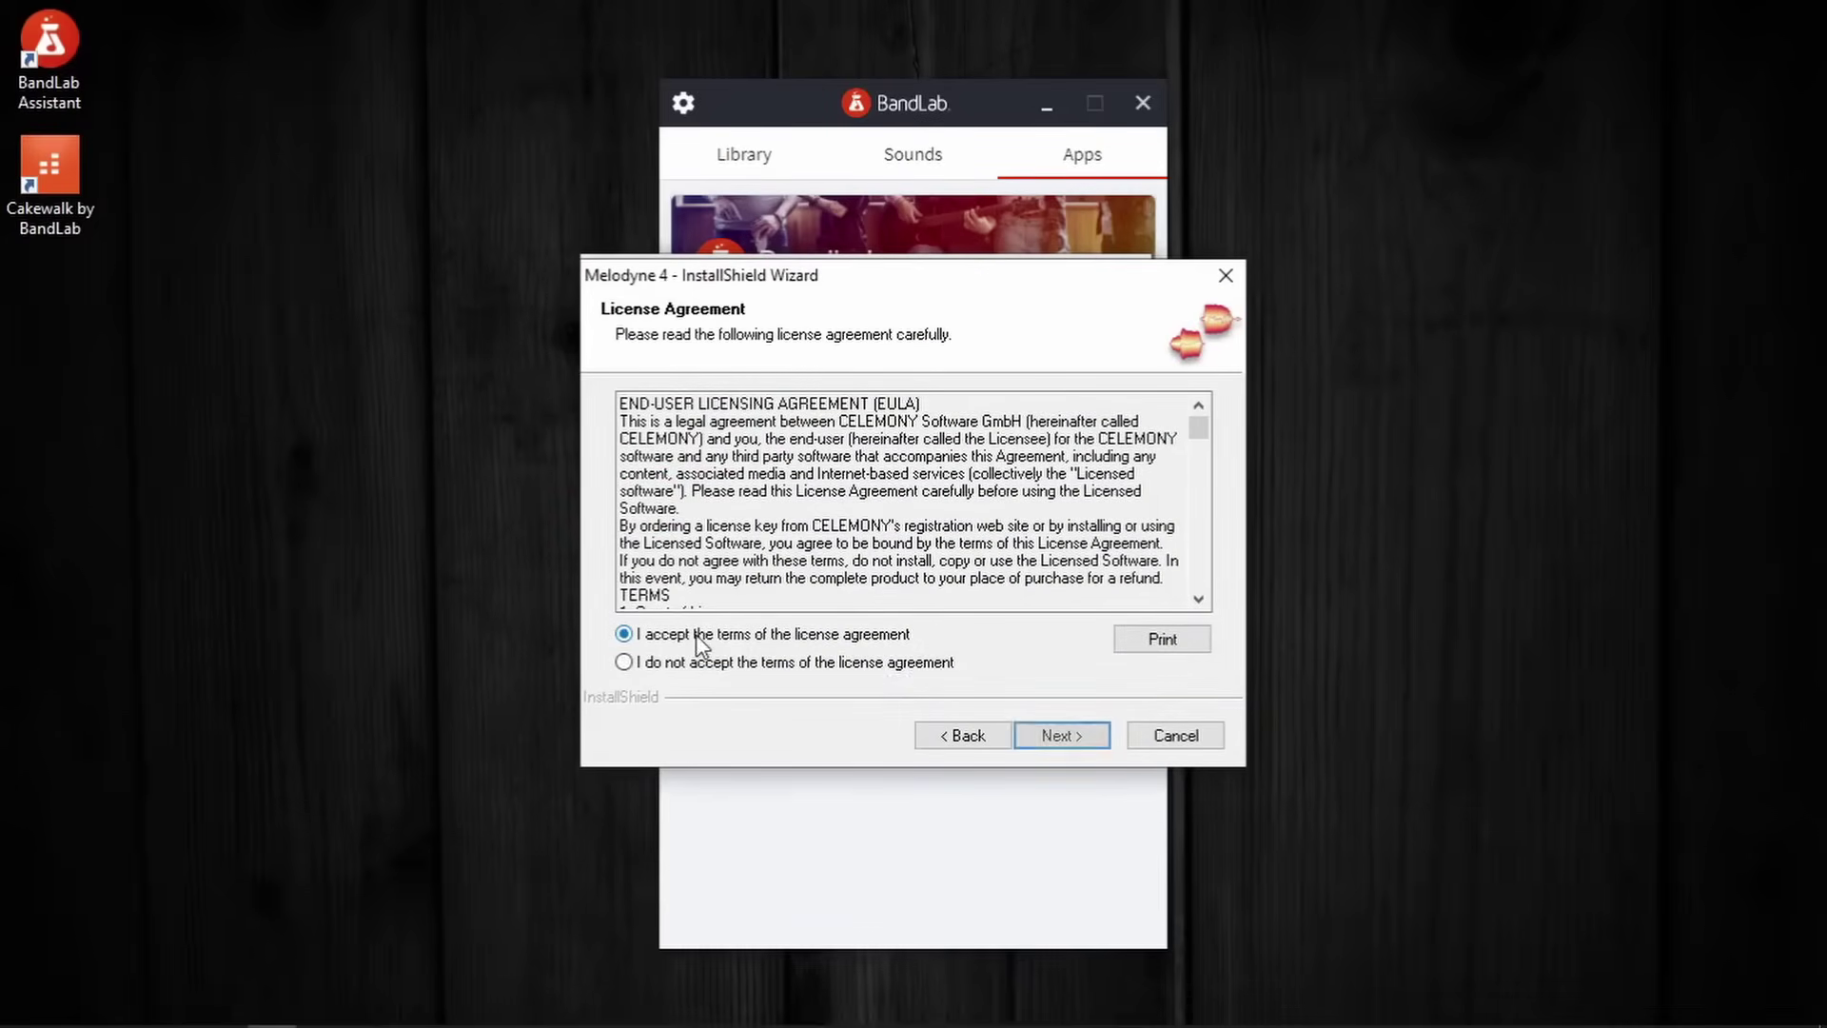
click(1073, 740)
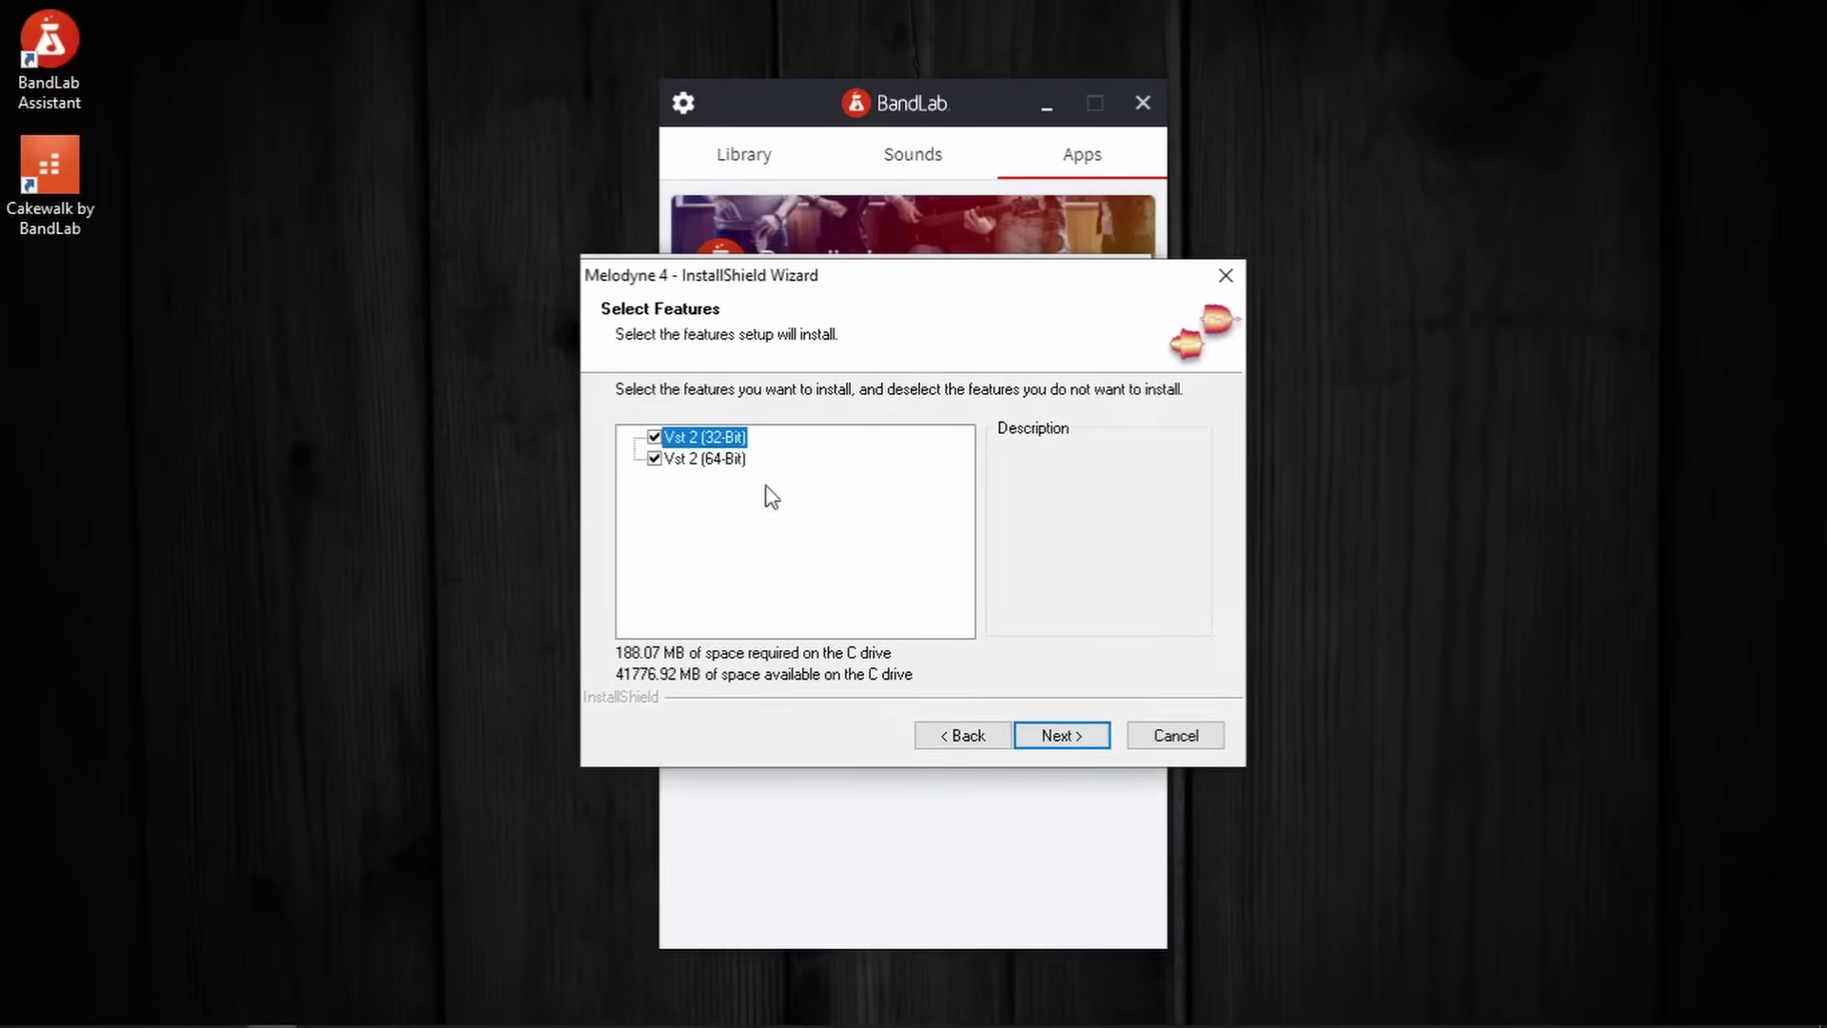
click(655, 437)
click(1081, 741)
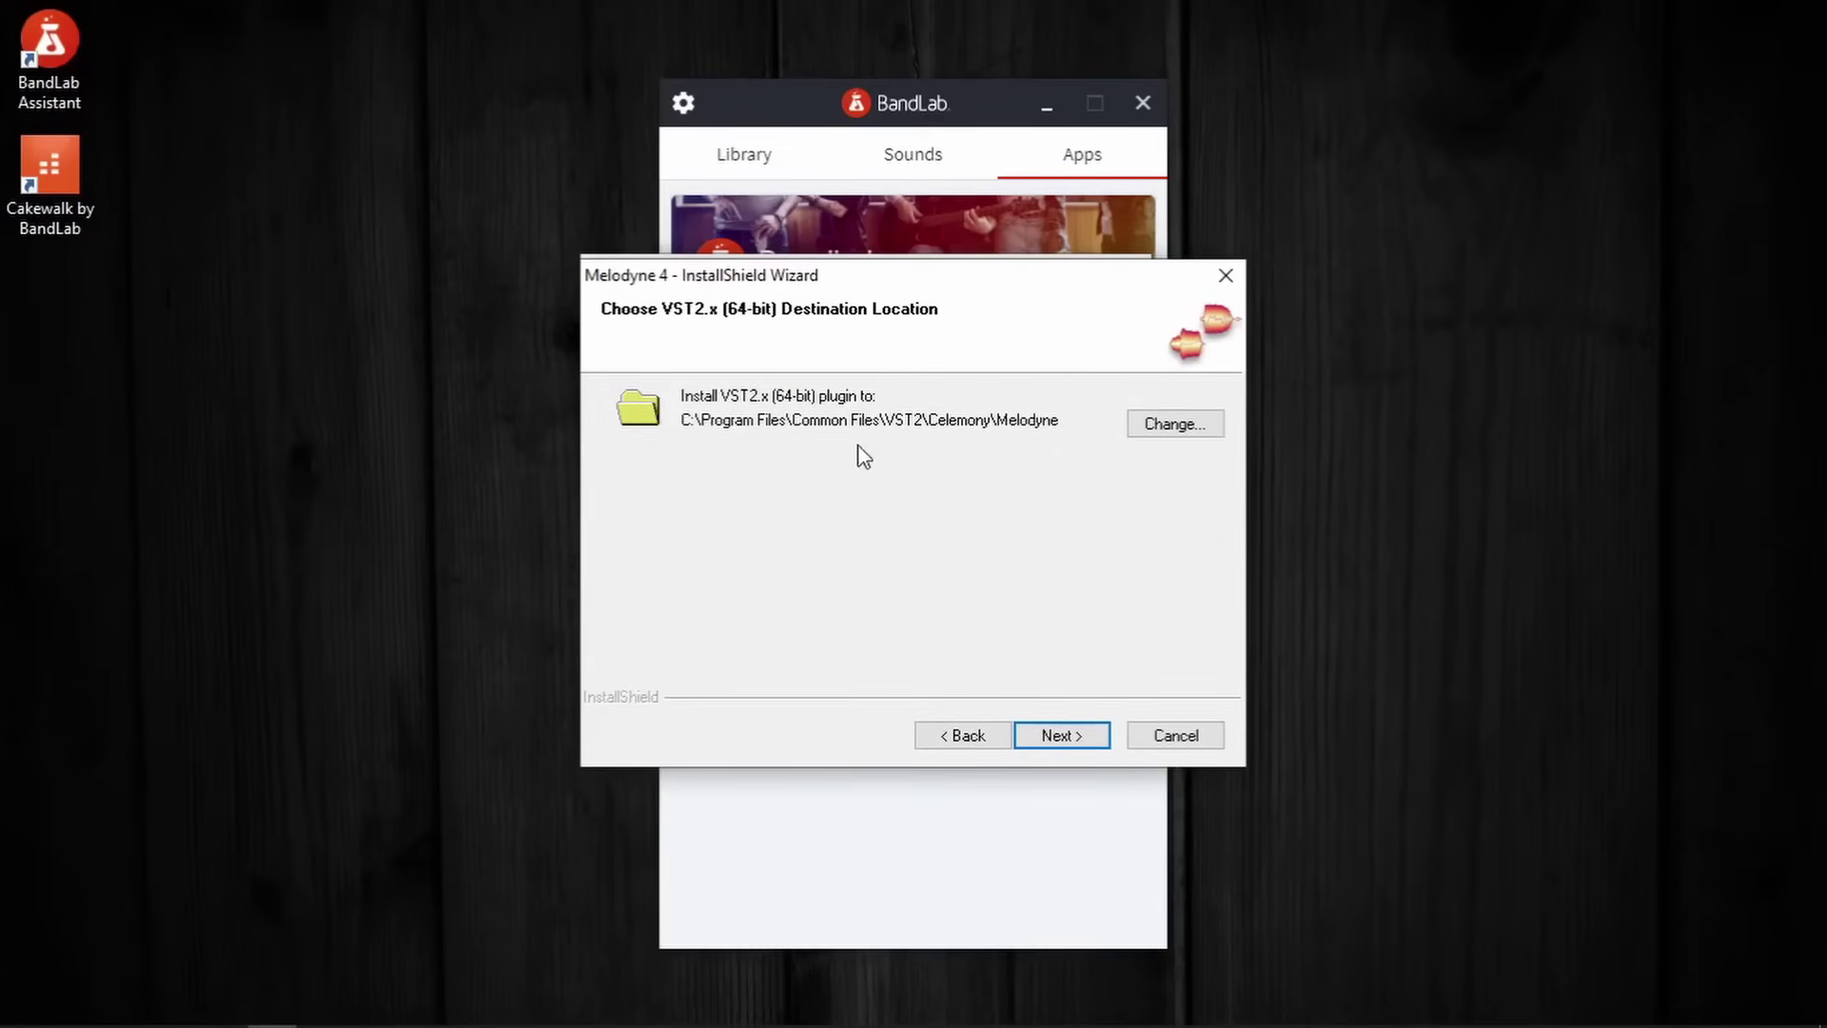
Change the 64-bit plugin destination folder to D:\Program Files\VSTPlugins
click(1149, 433)
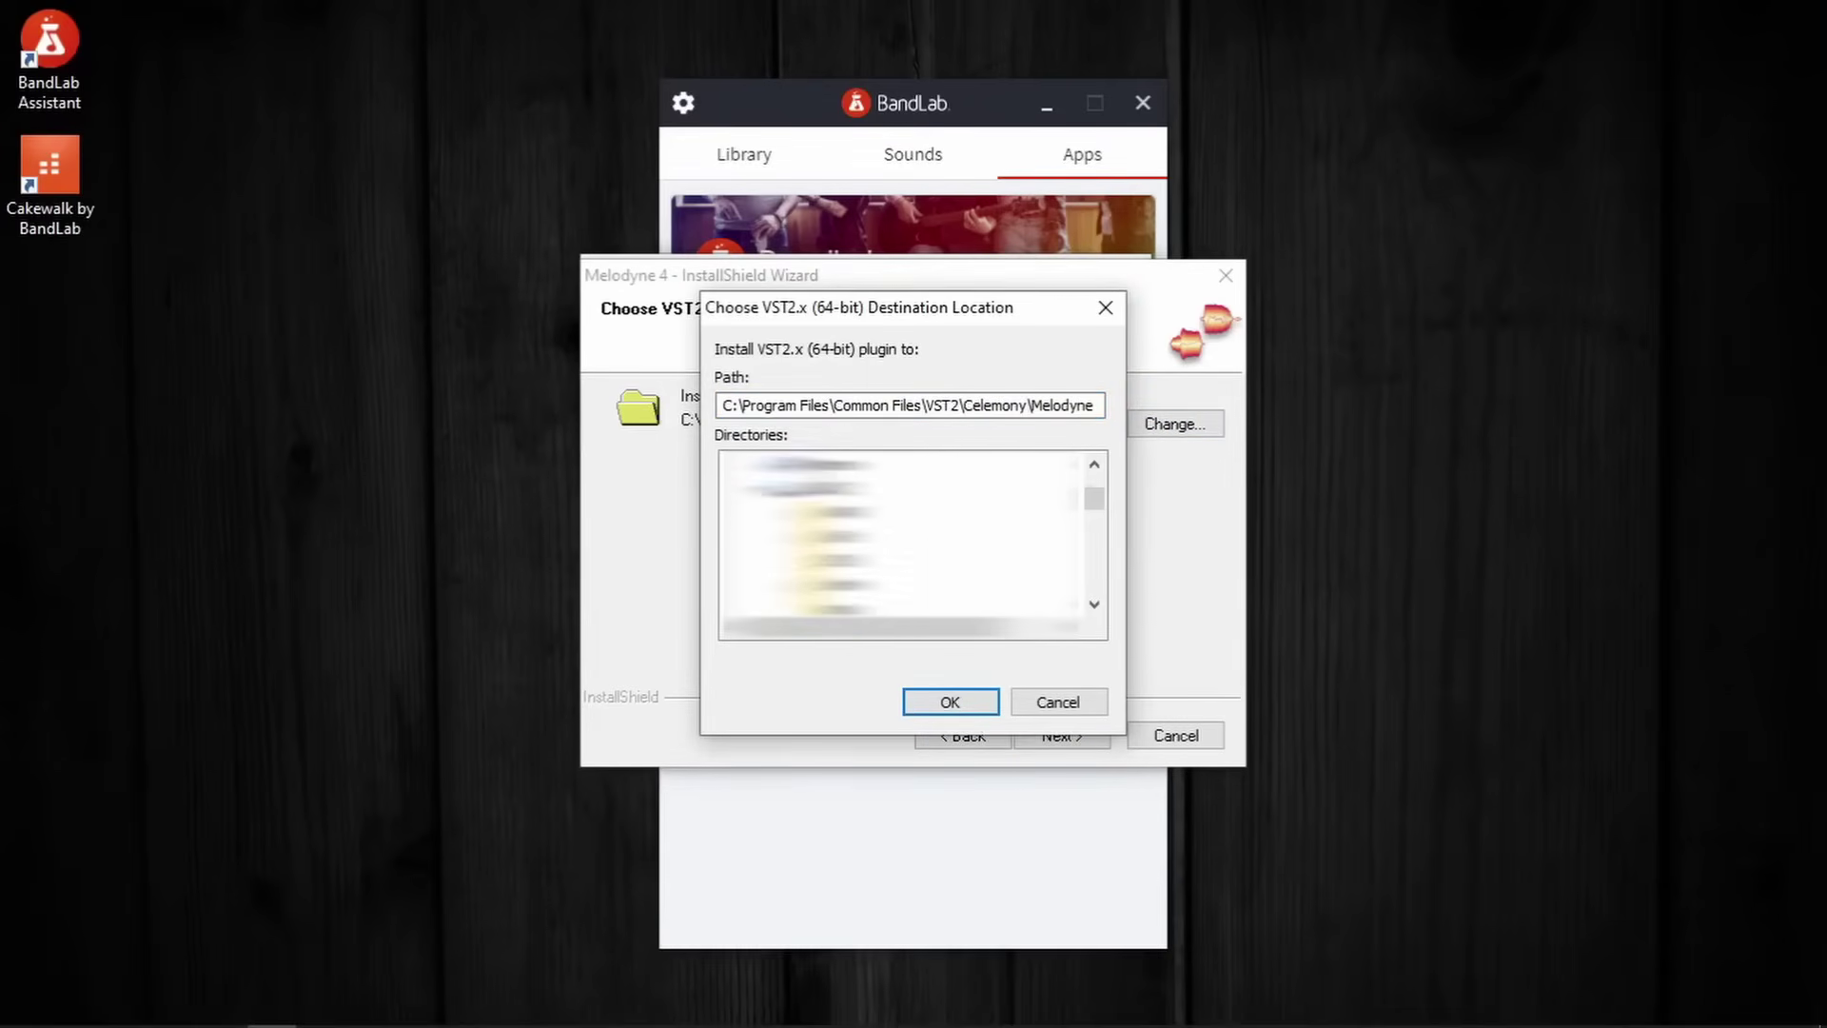
scroll(904, 542, down, 5)
click(862, 512)
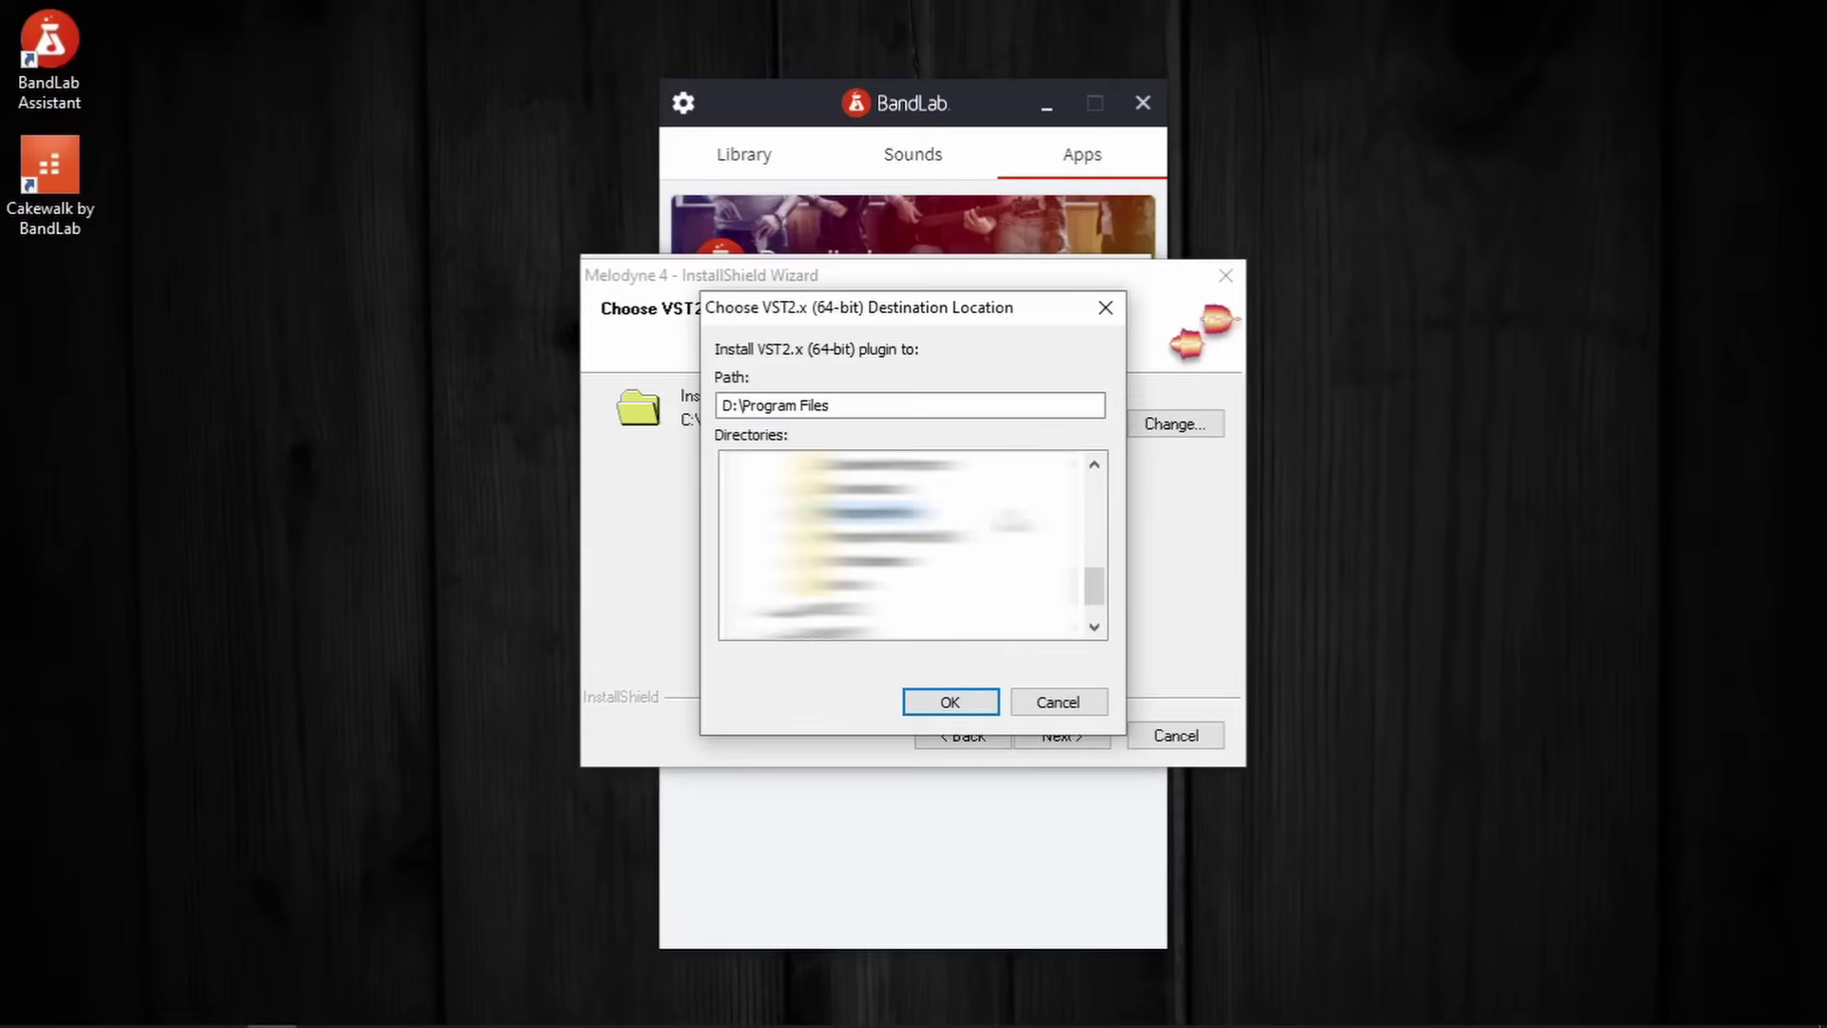
scroll(904, 542, down, 2)
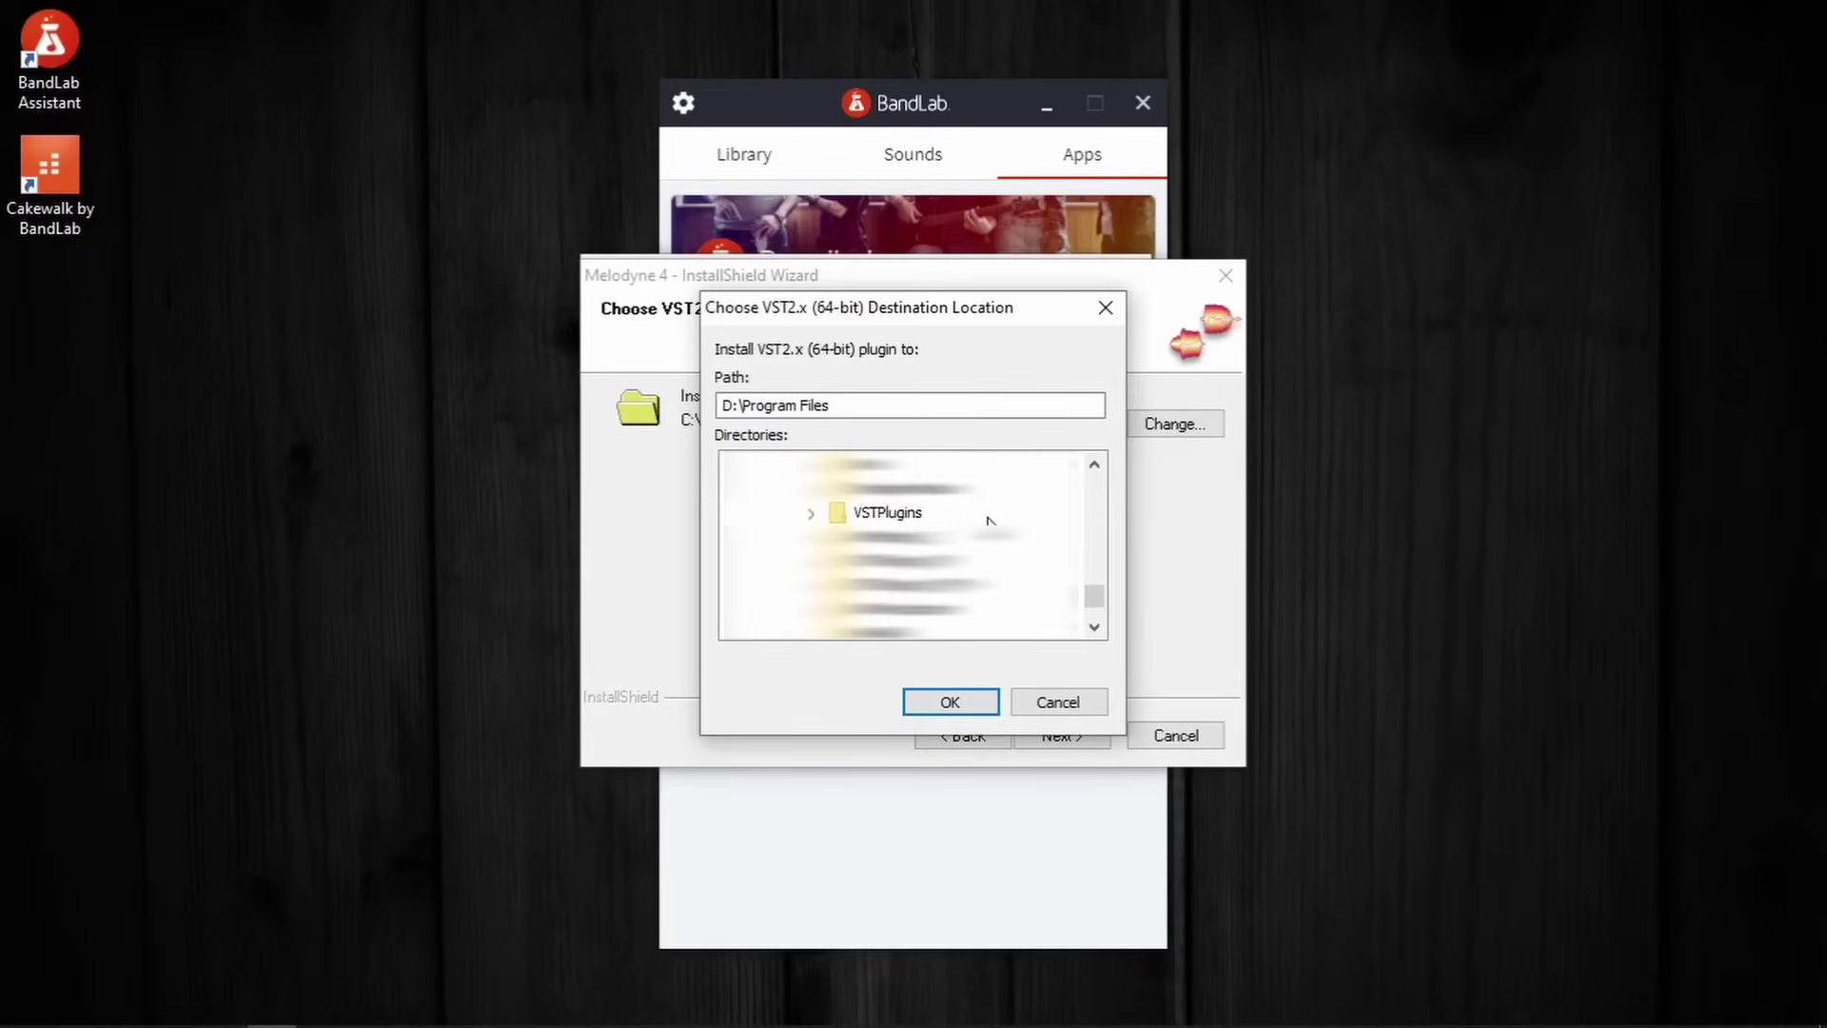
click(885, 512)
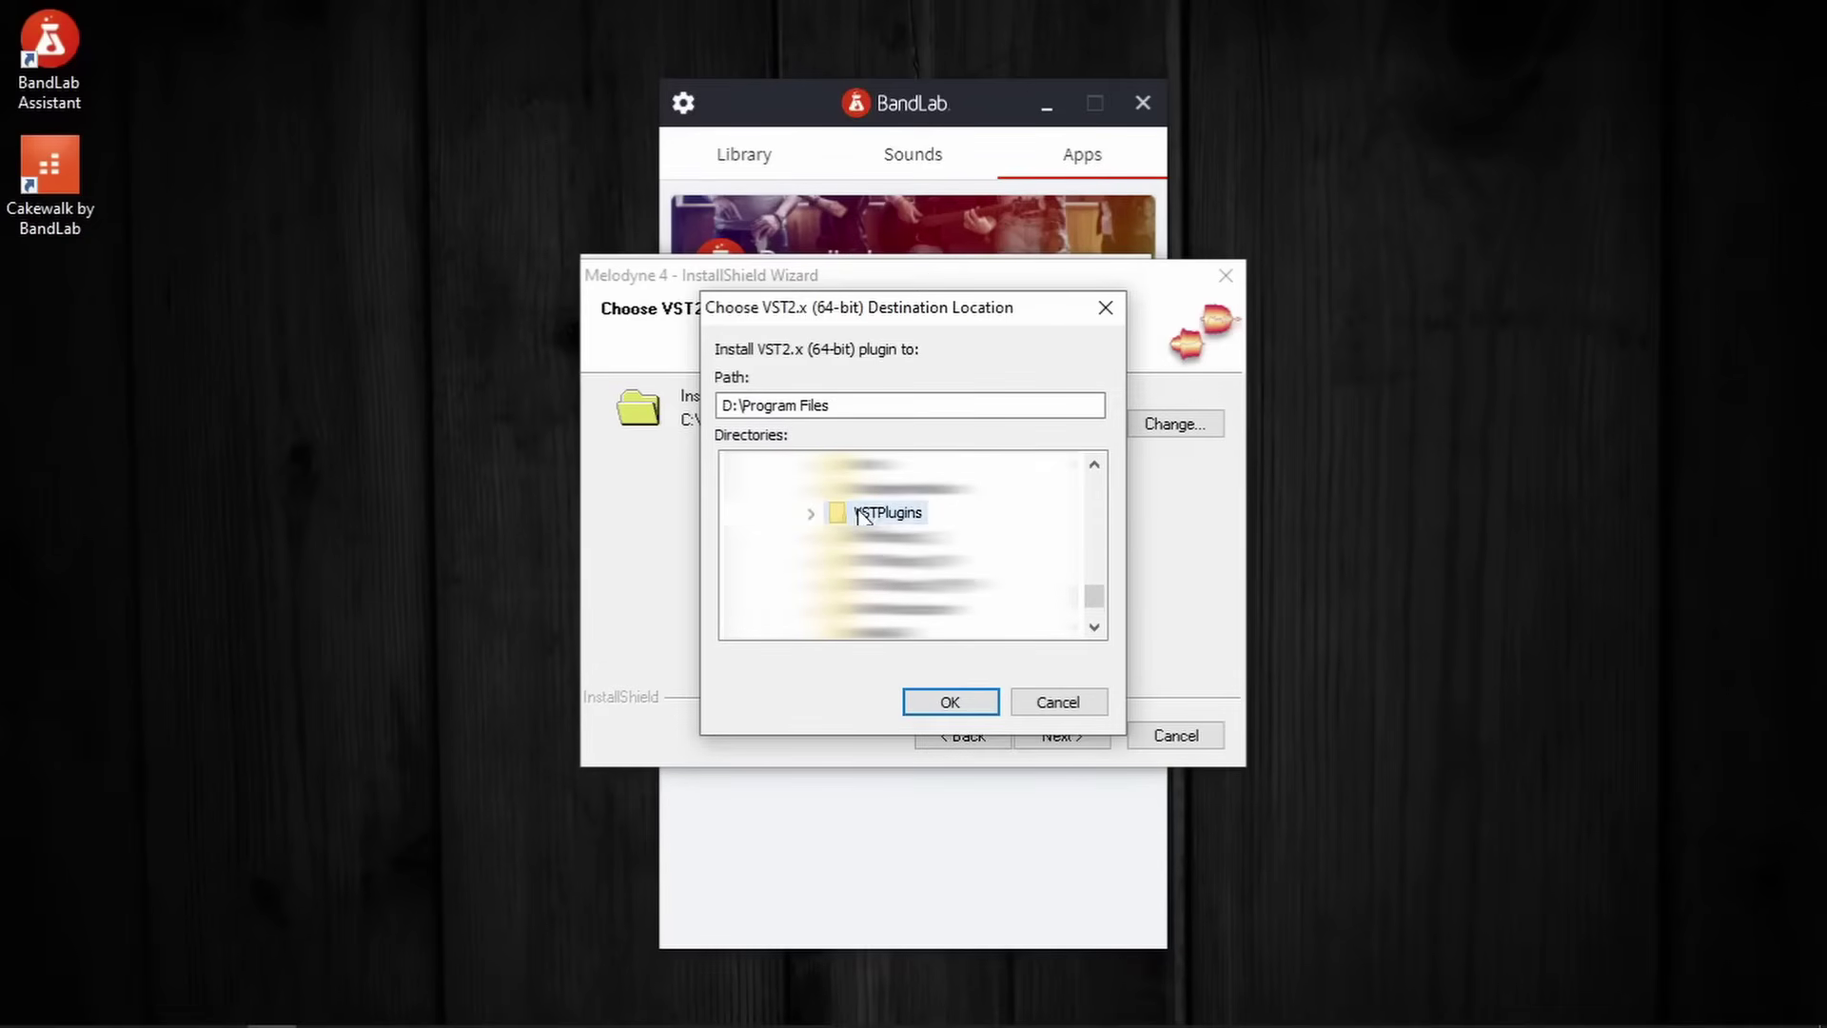
click(956, 702)
Install Melodyne 4 and close the finished installer
click(1076, 739)
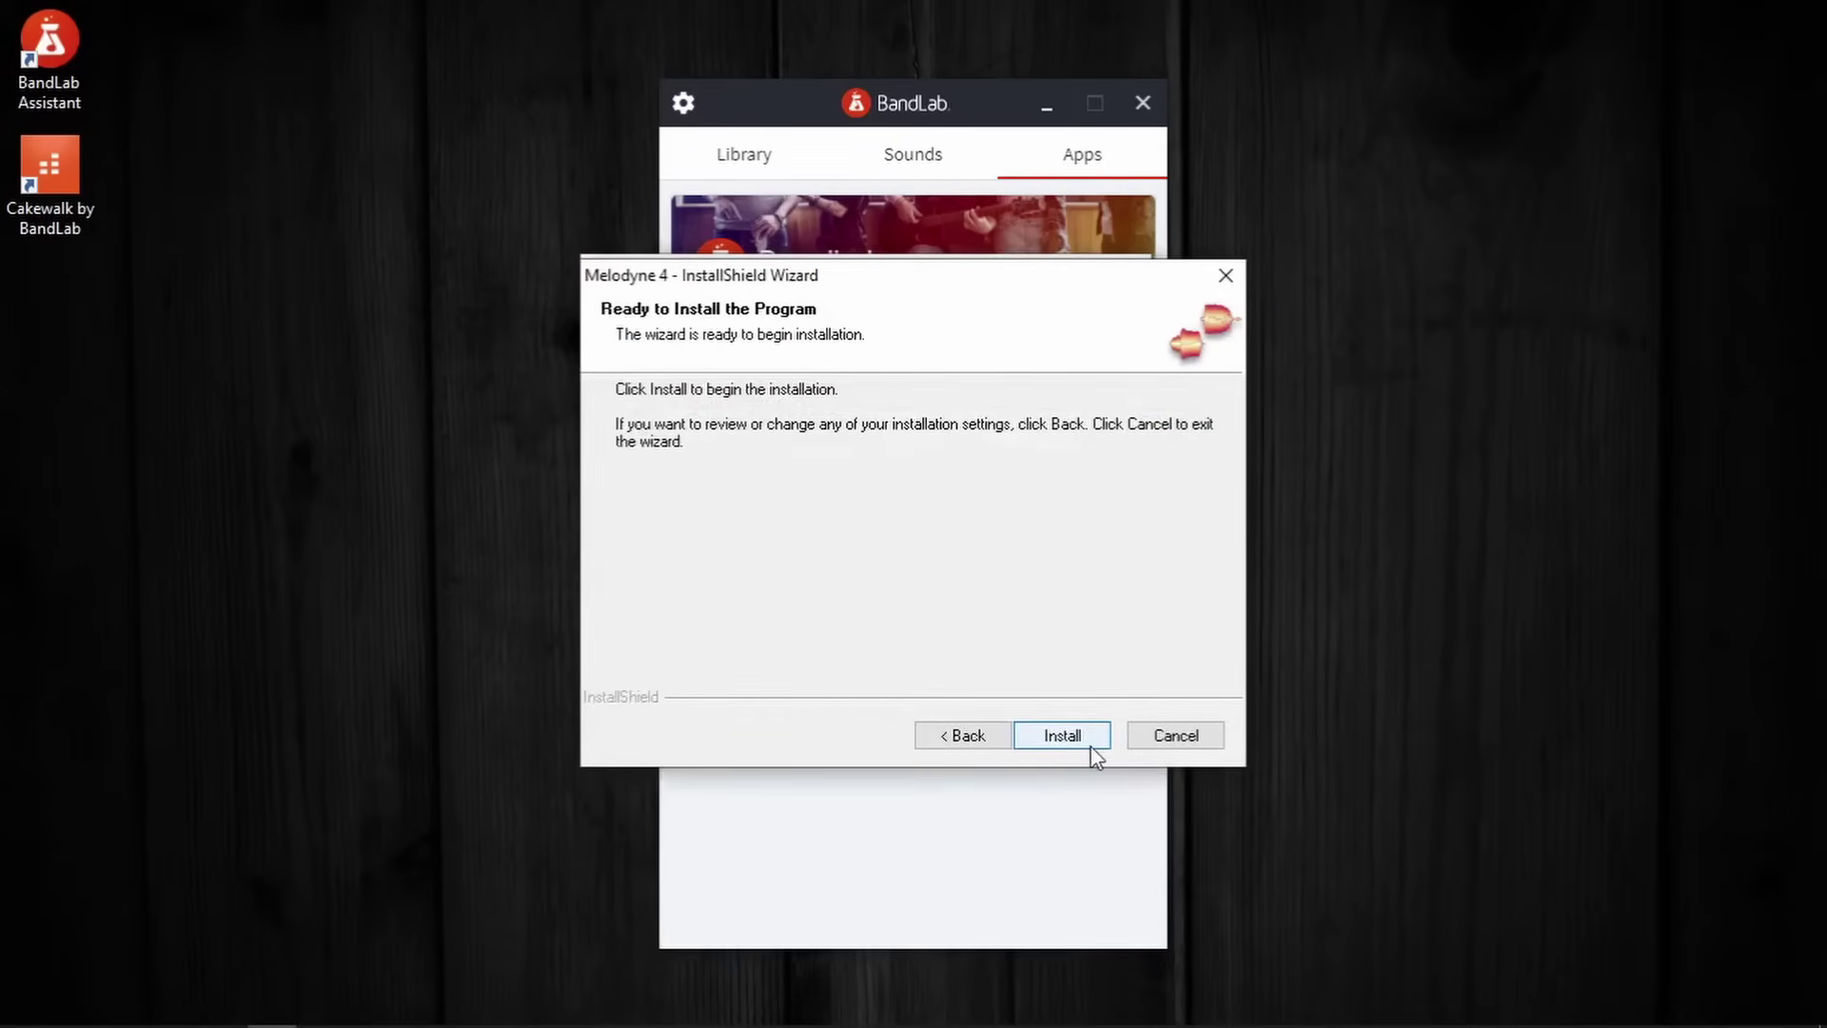
click(1090, 741)
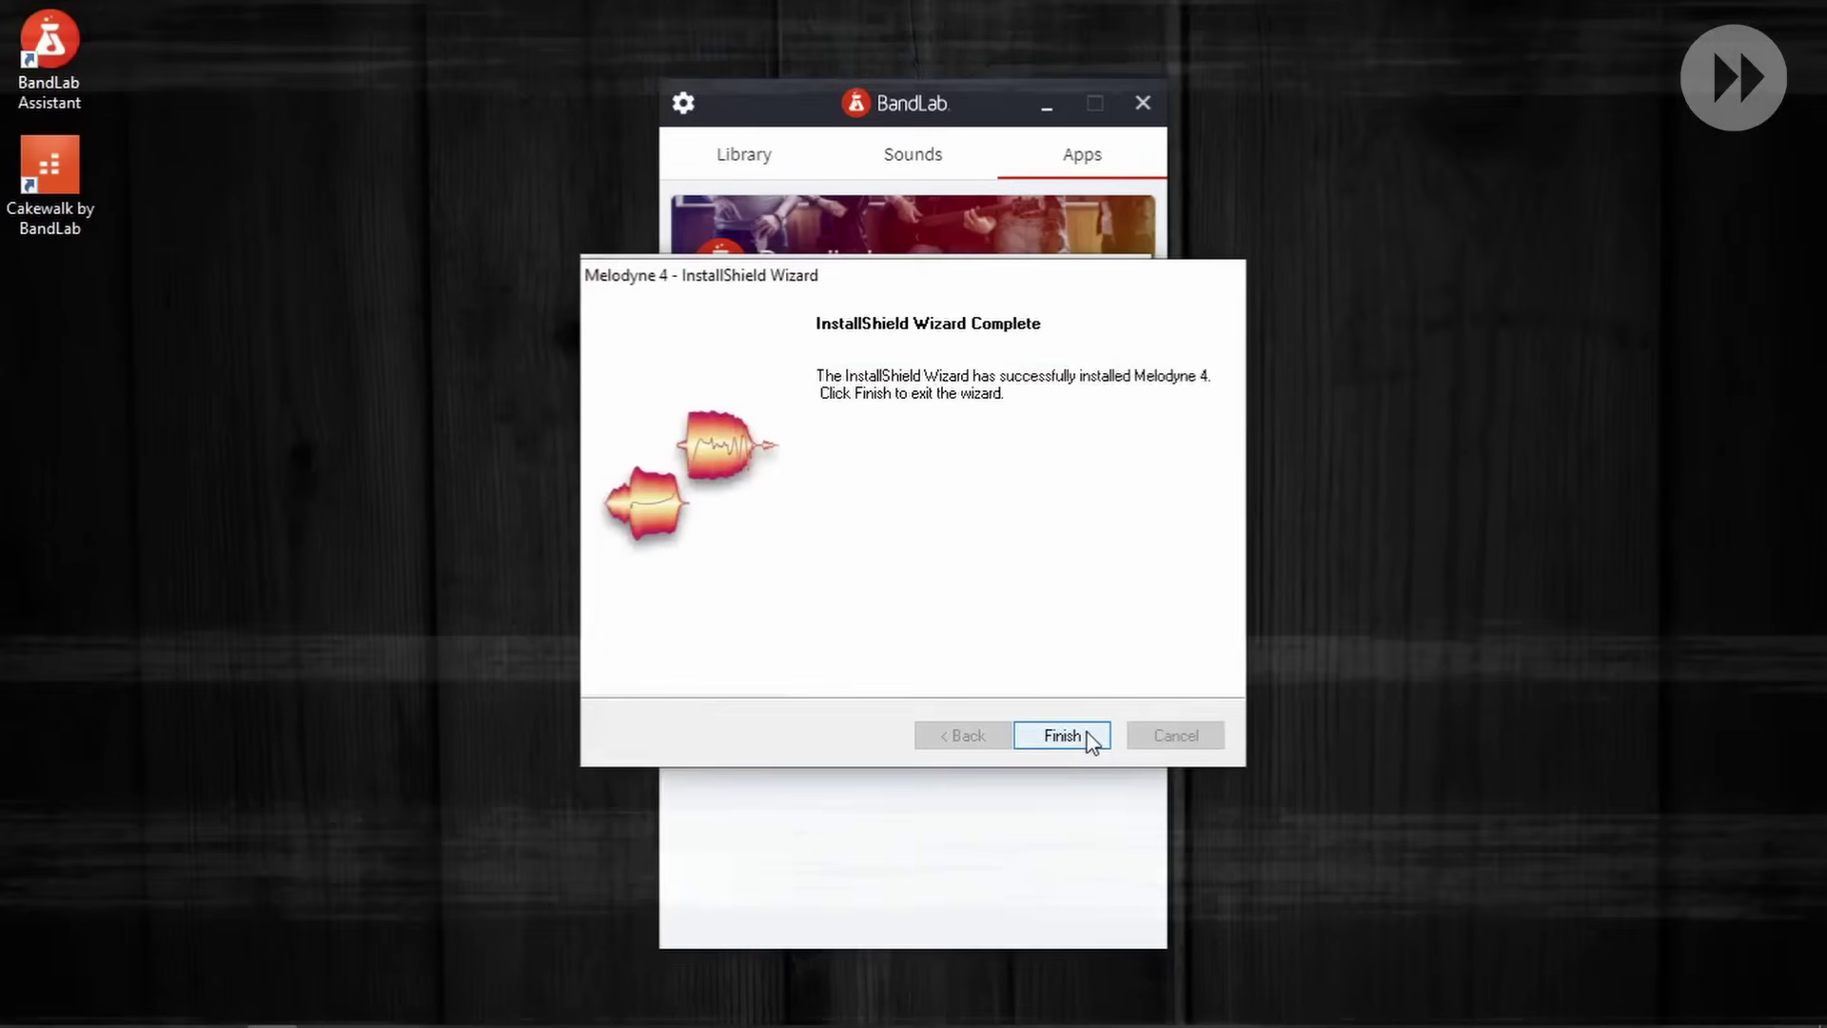
click(1091, 736)
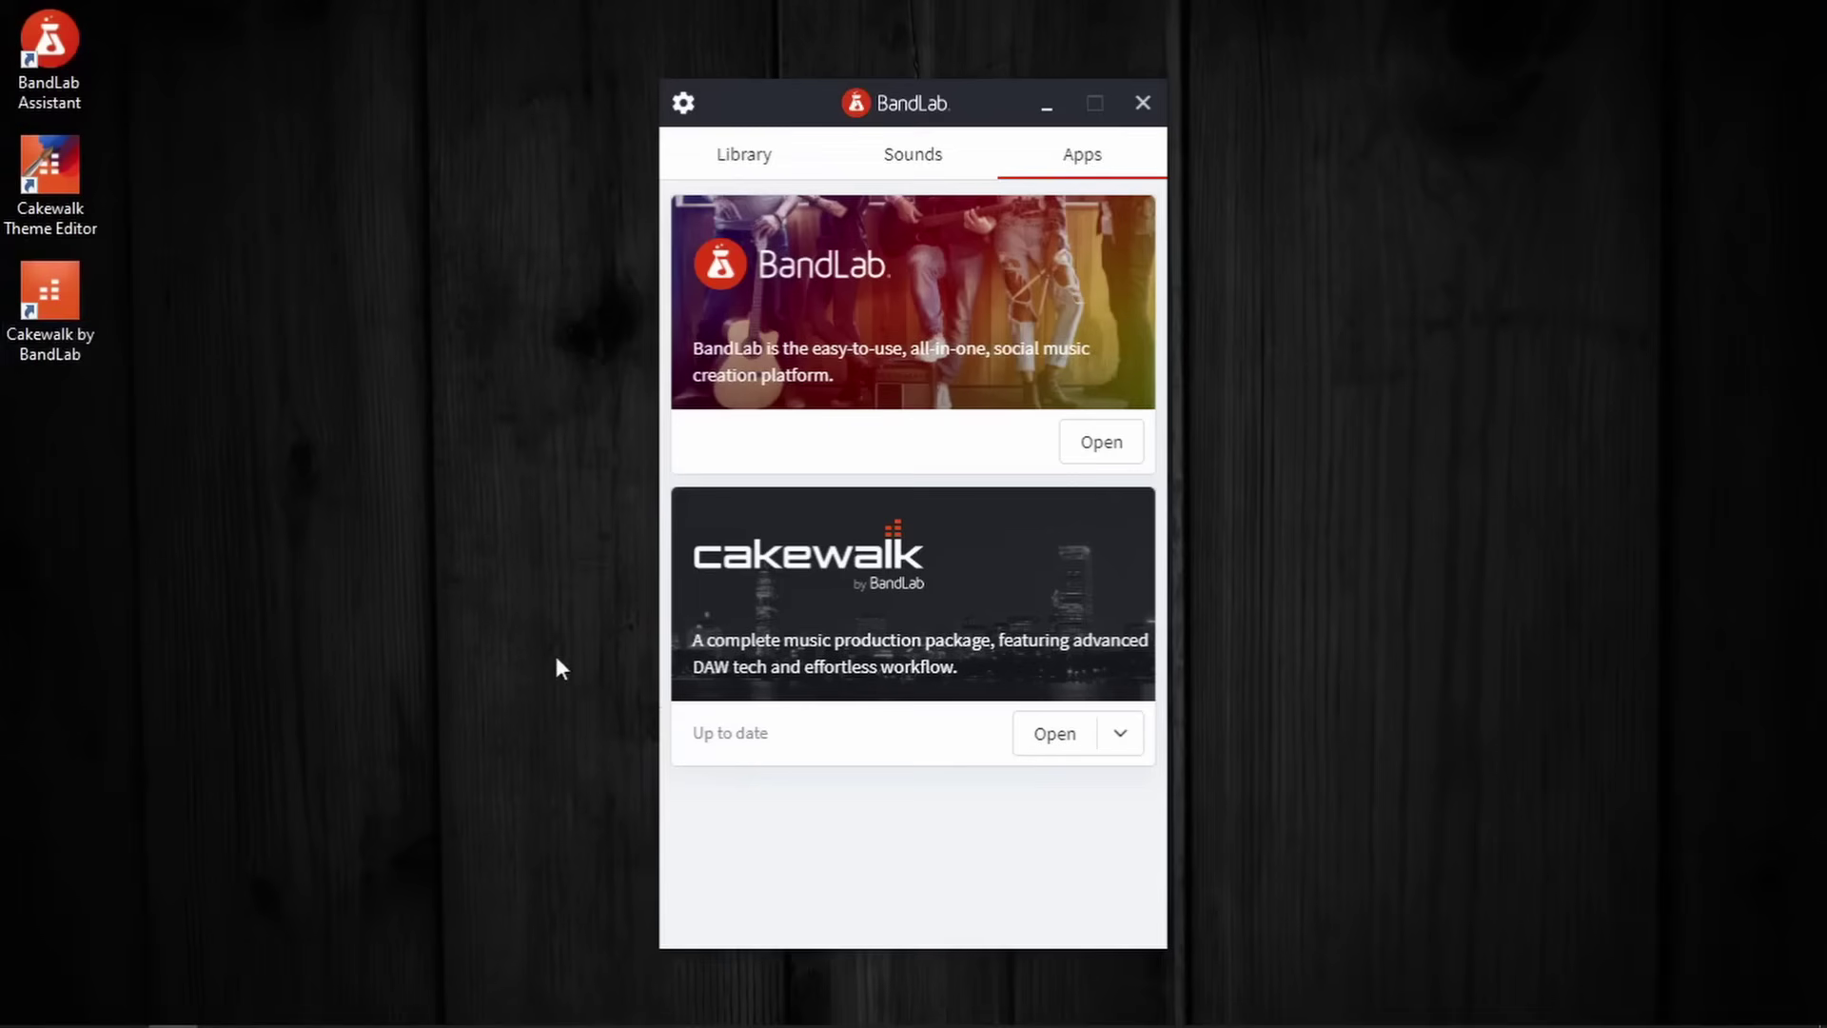
Launch Cakewalk from its BandLab Assistant card and close BandLab Assistant
click(1044, 738)
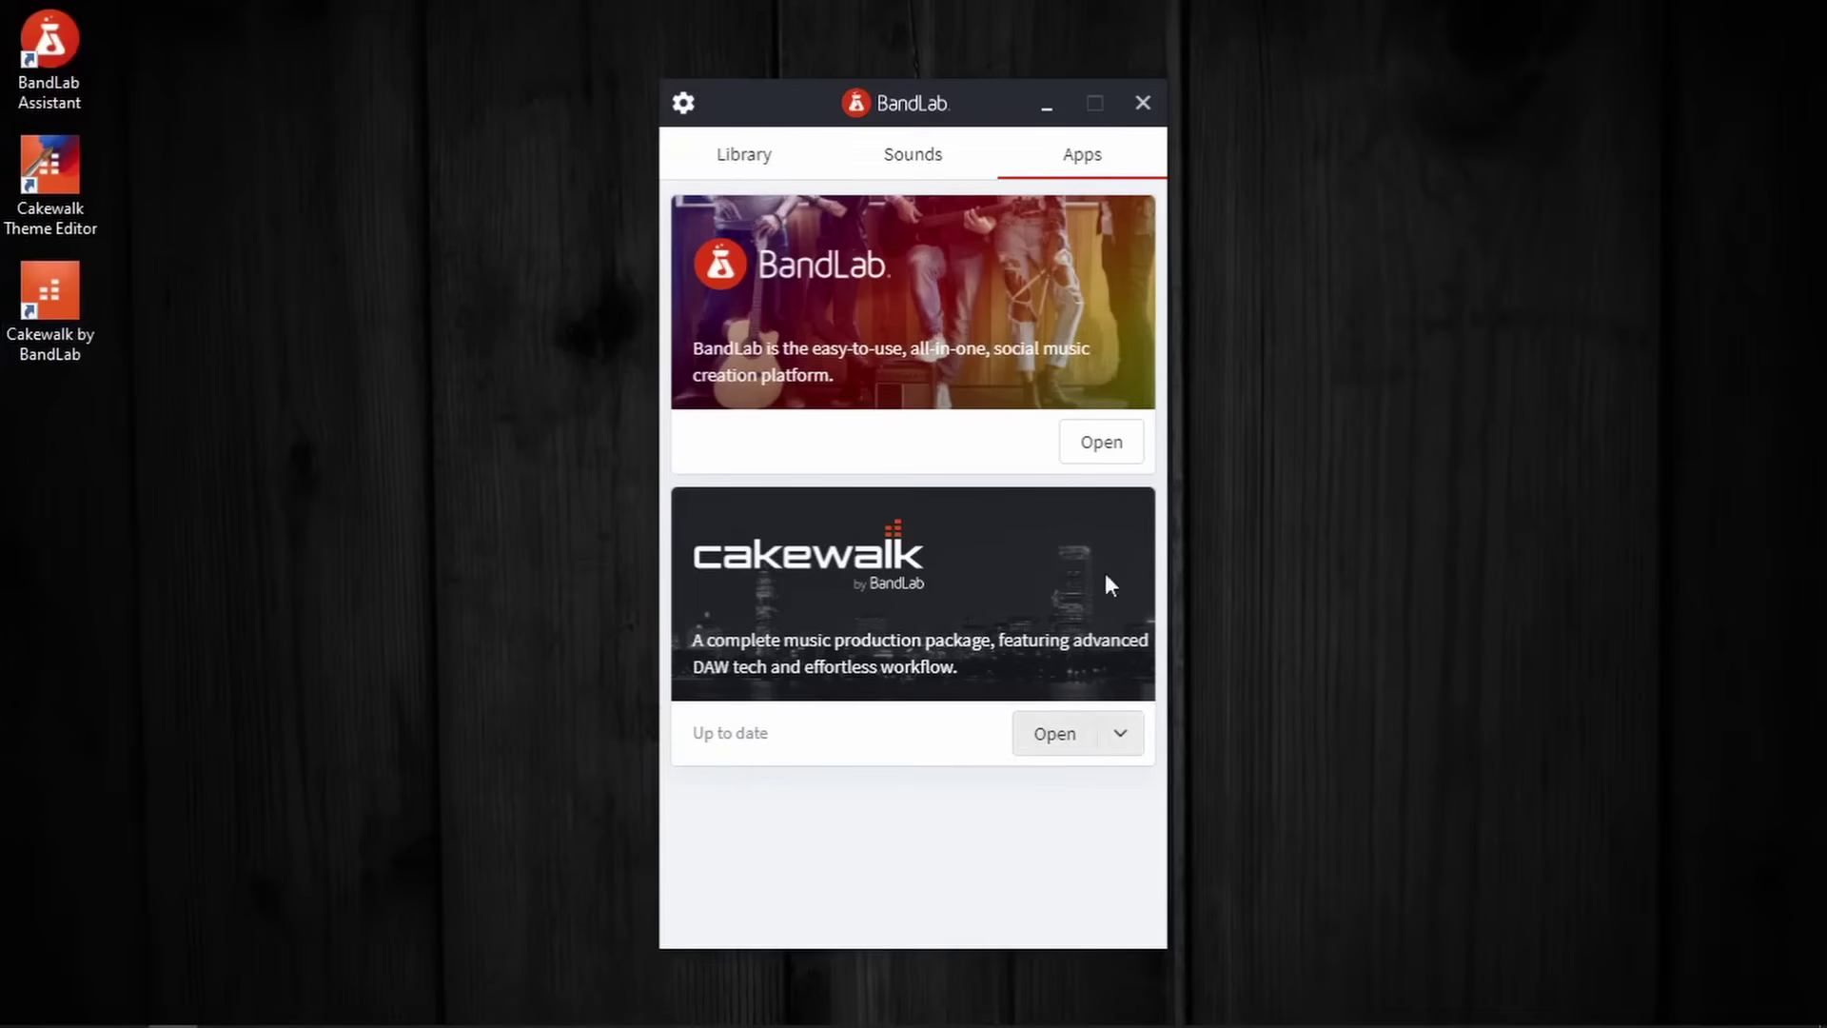
click(1142, 103)
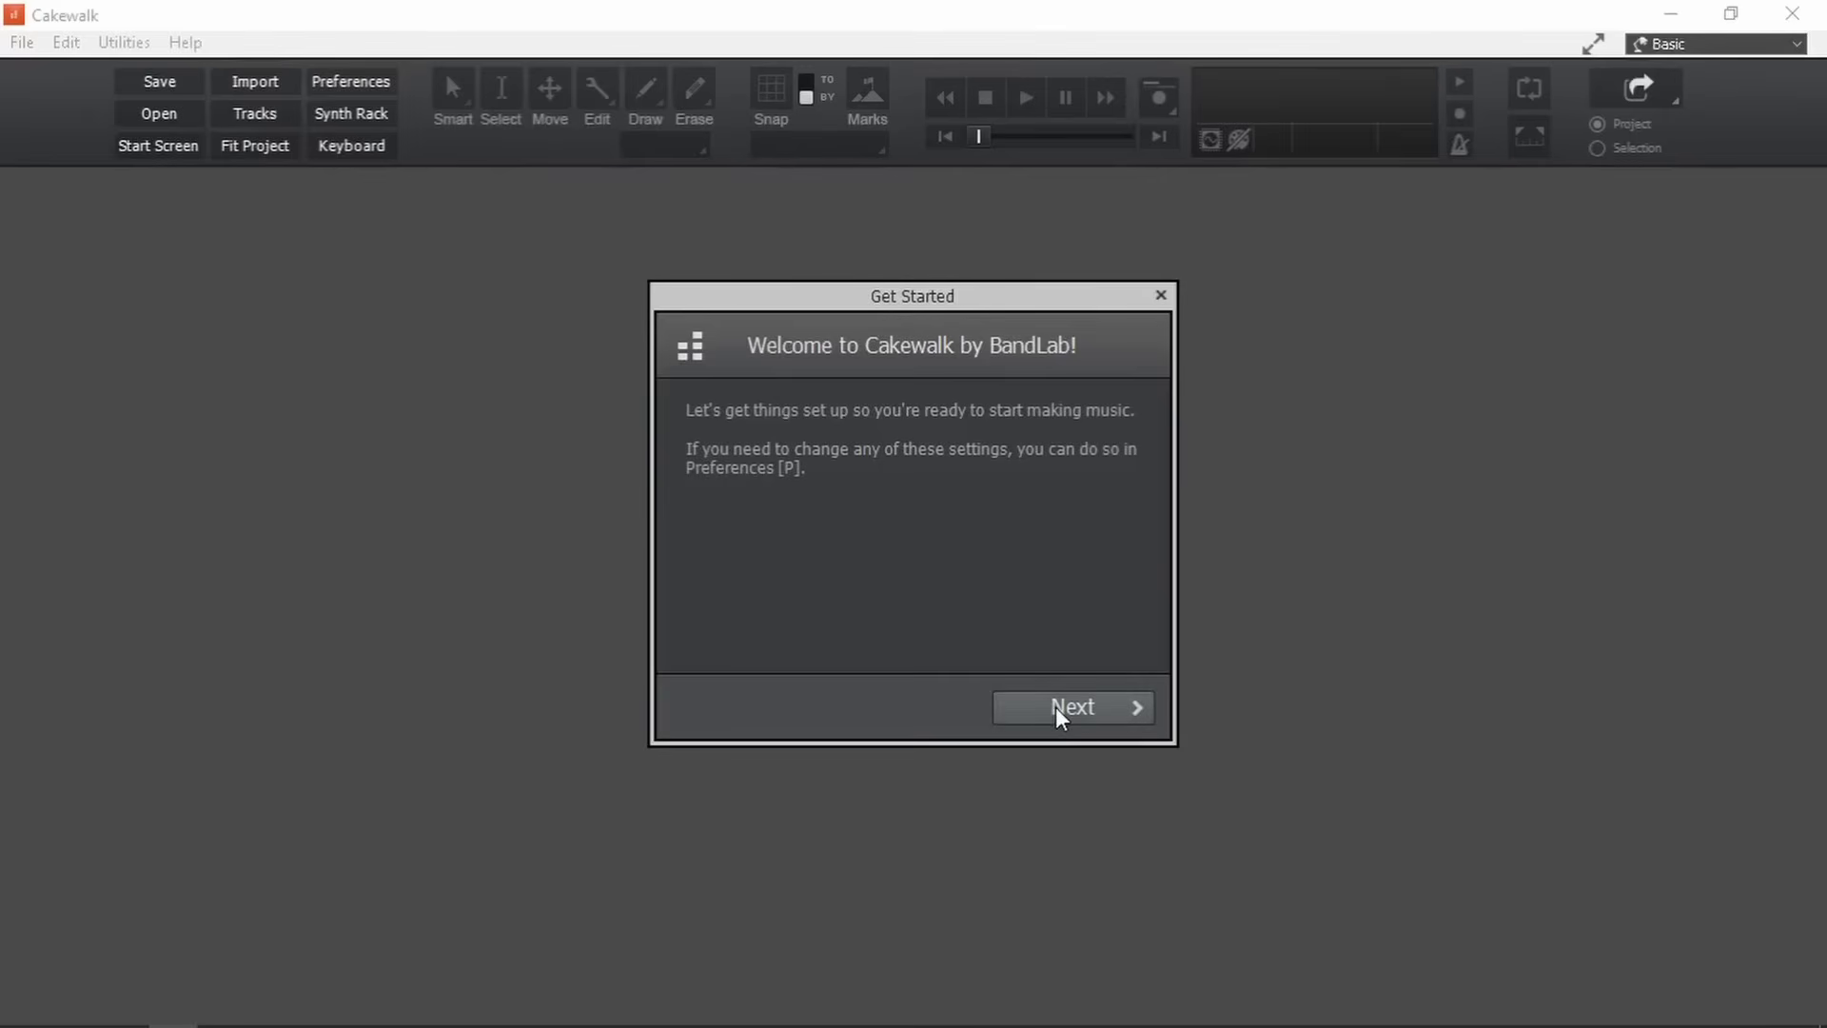
Set audio to WASAPI Shared driver mode, 44100 sample rate and 24-bit depth
click(1103, 713)
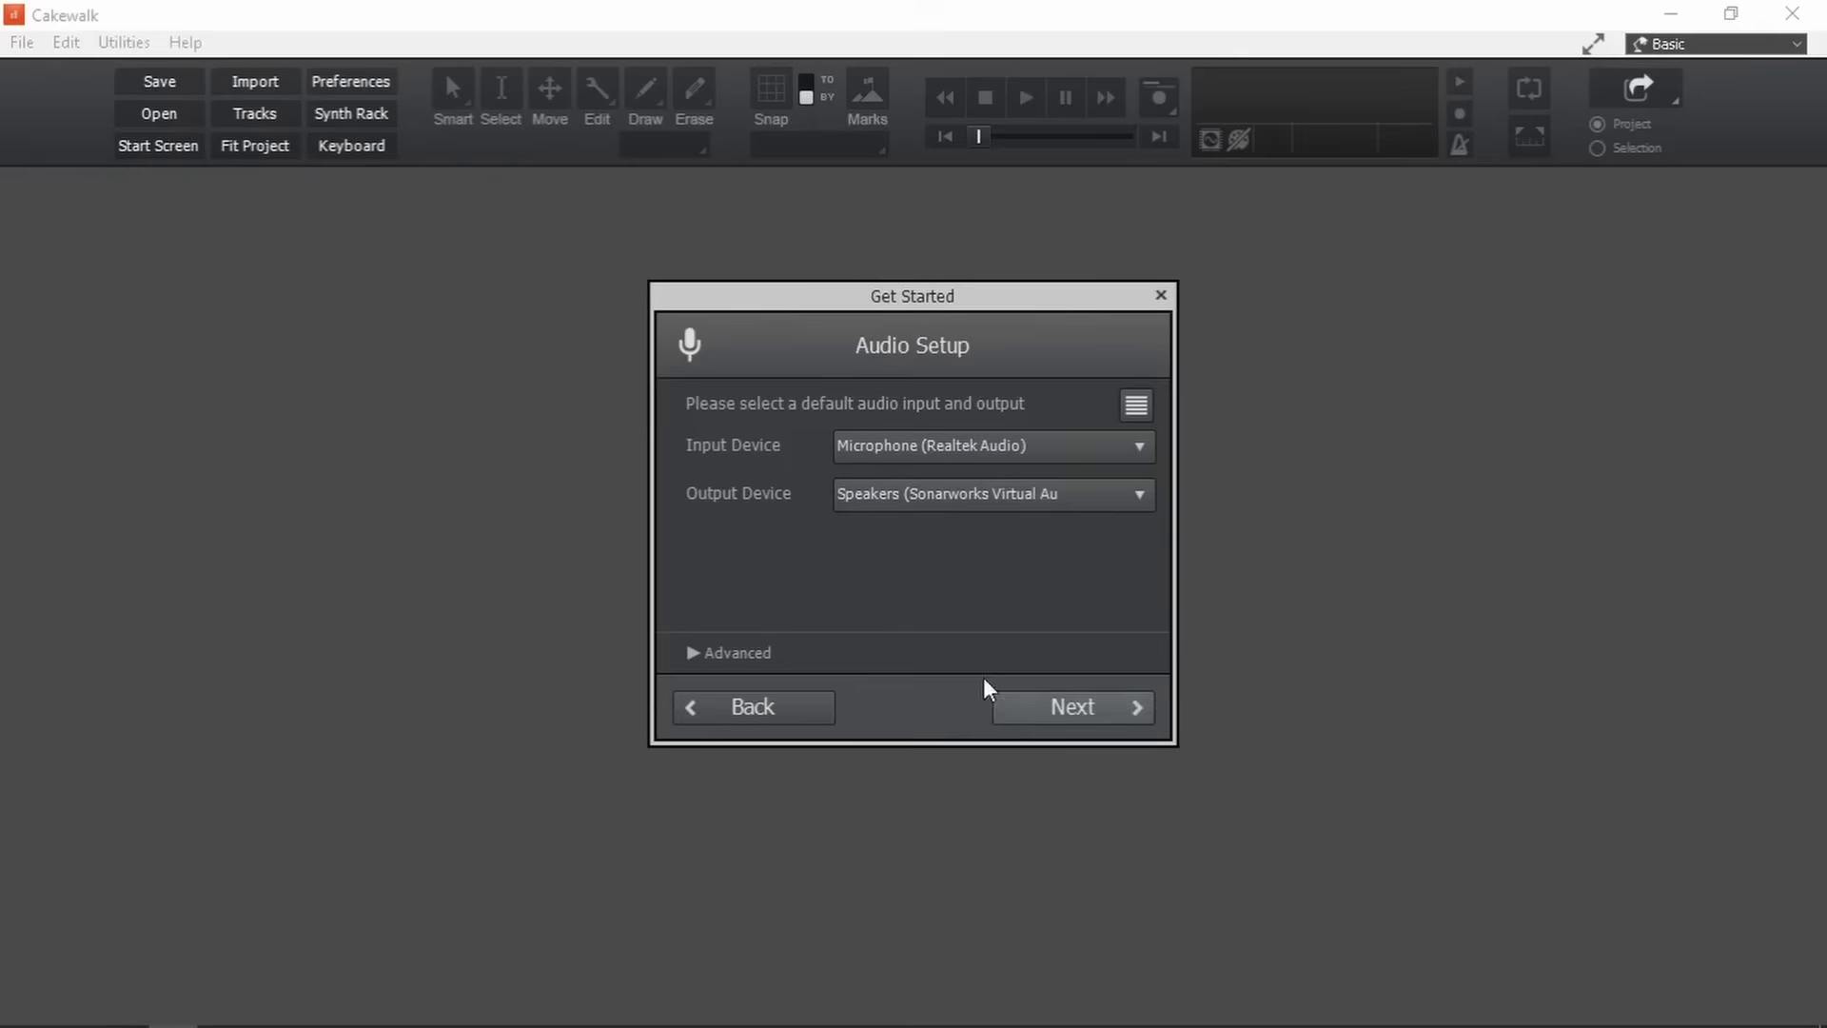
click(693, 653)
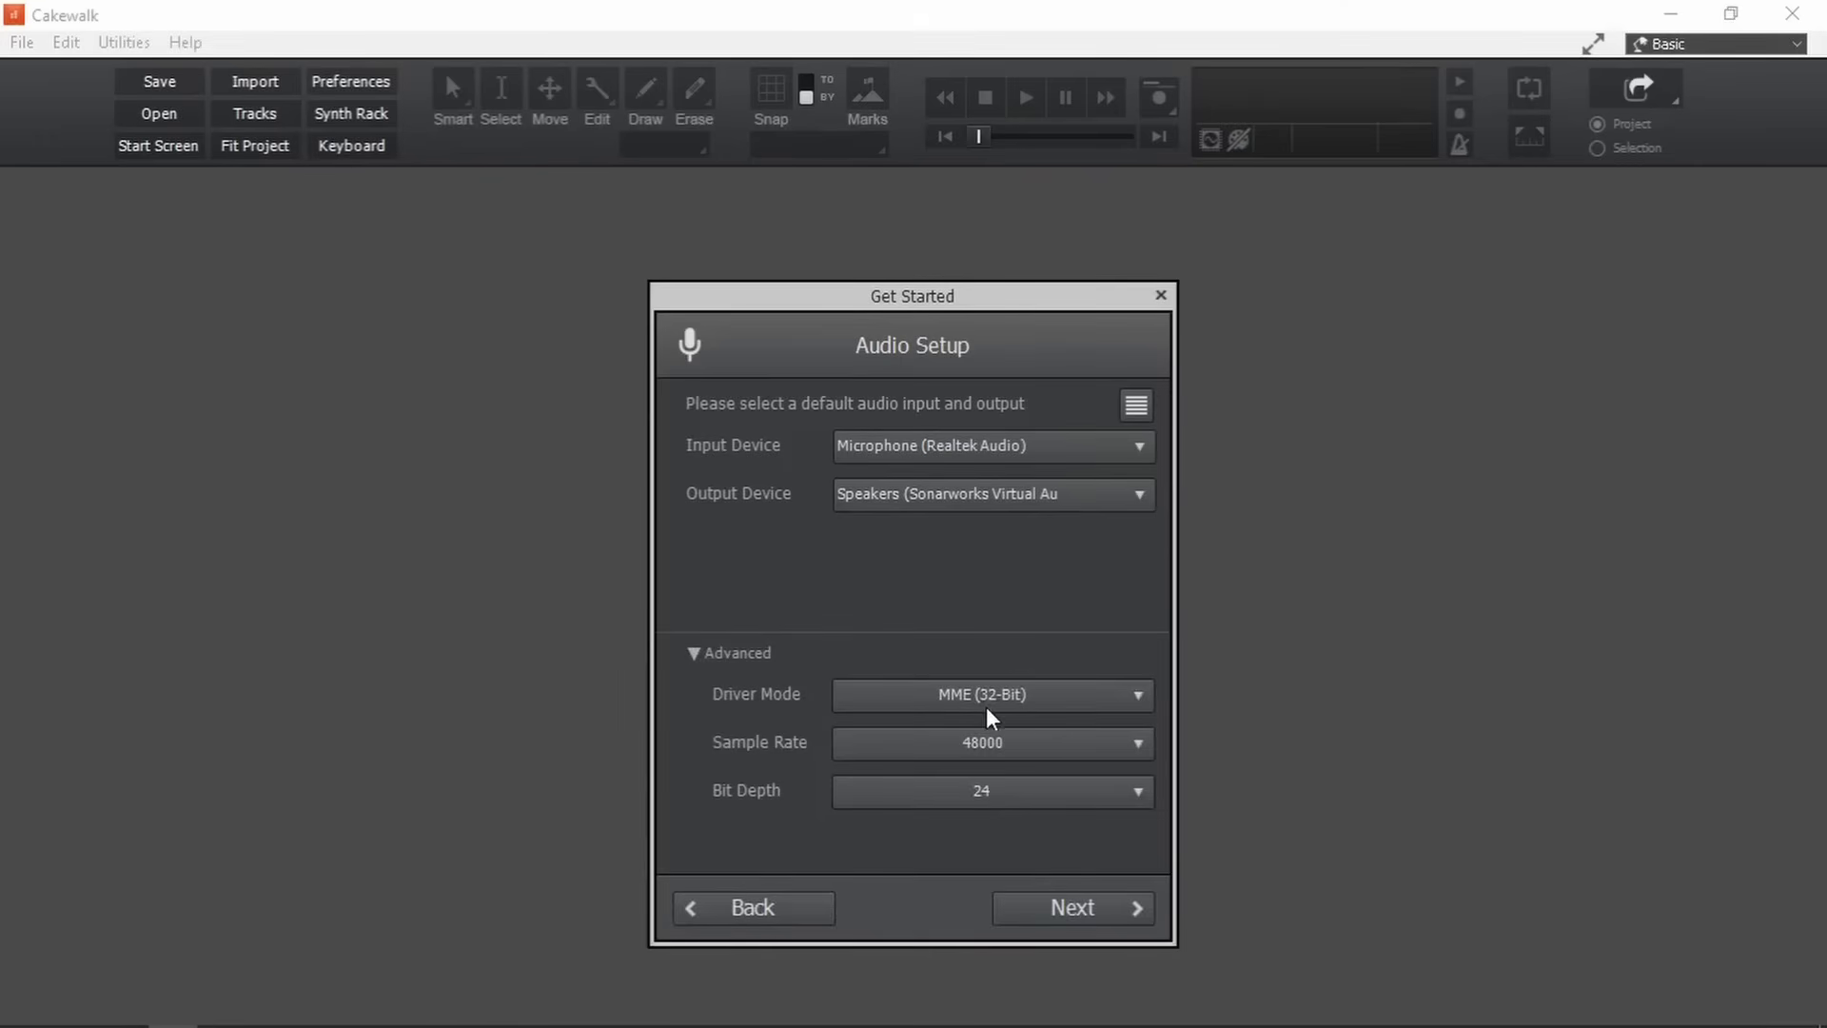
click(1088, 706)
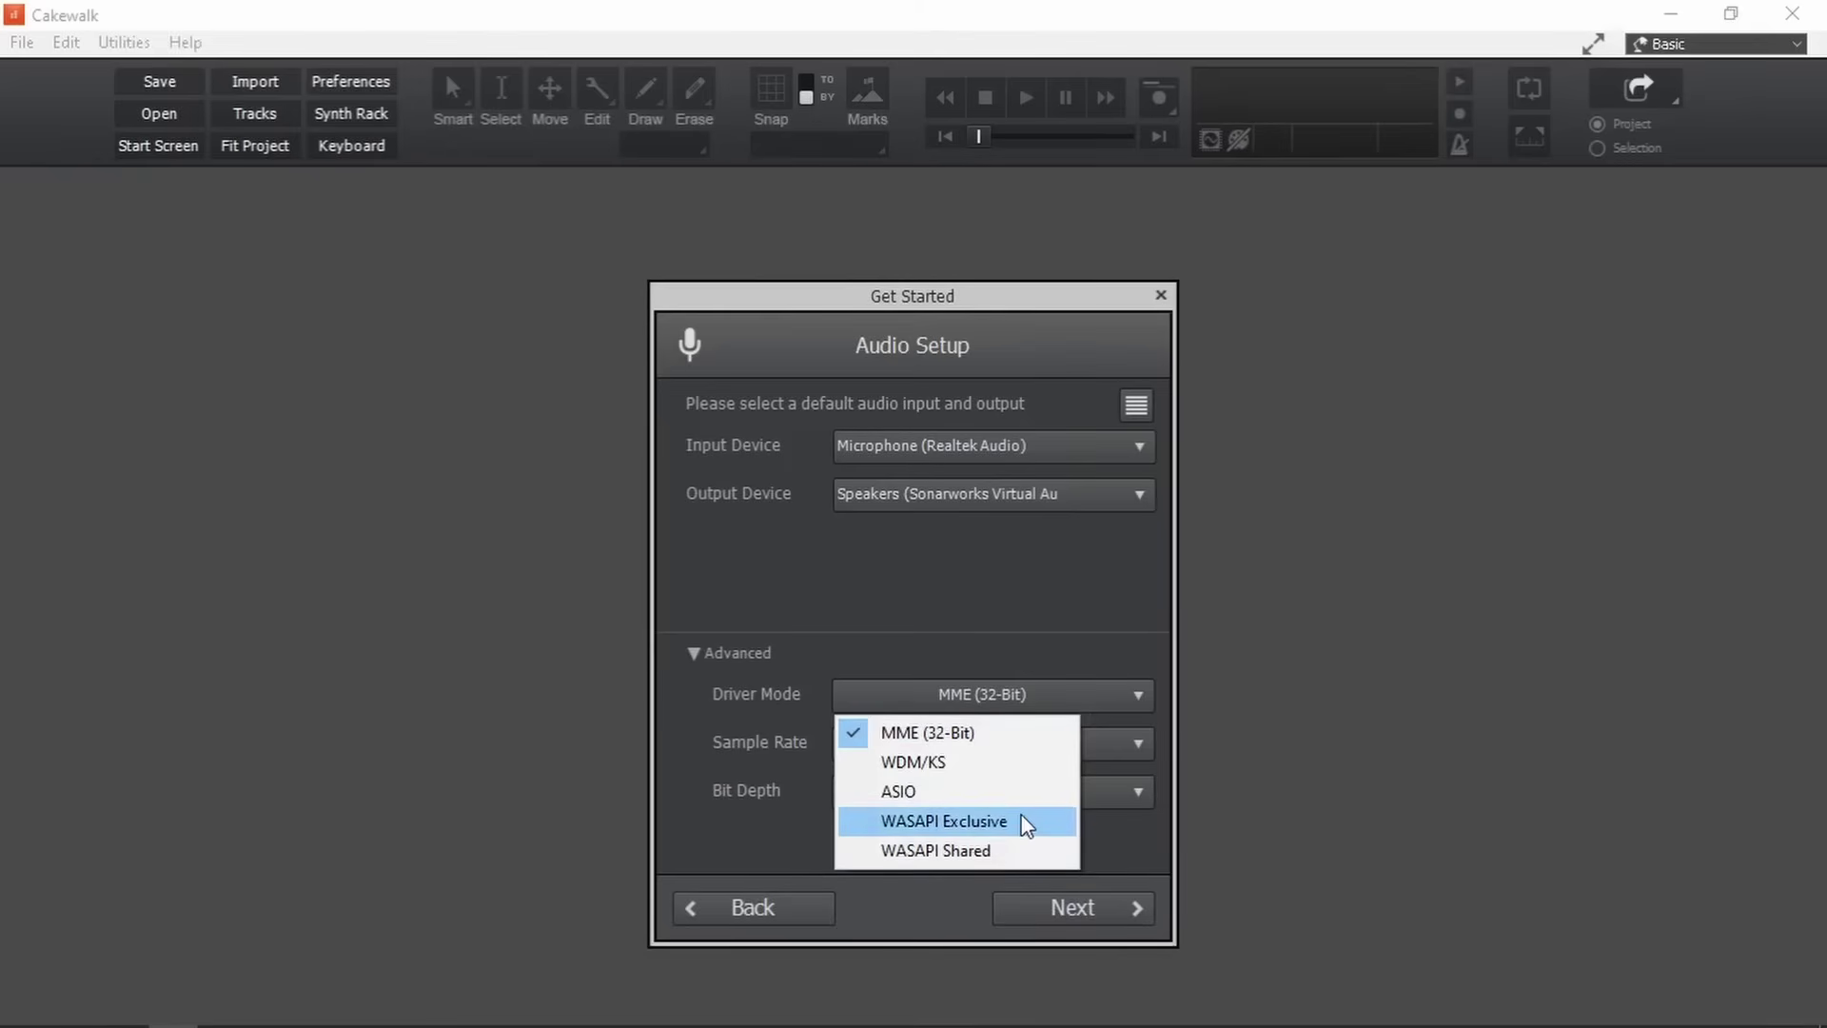
click(1016, 852)
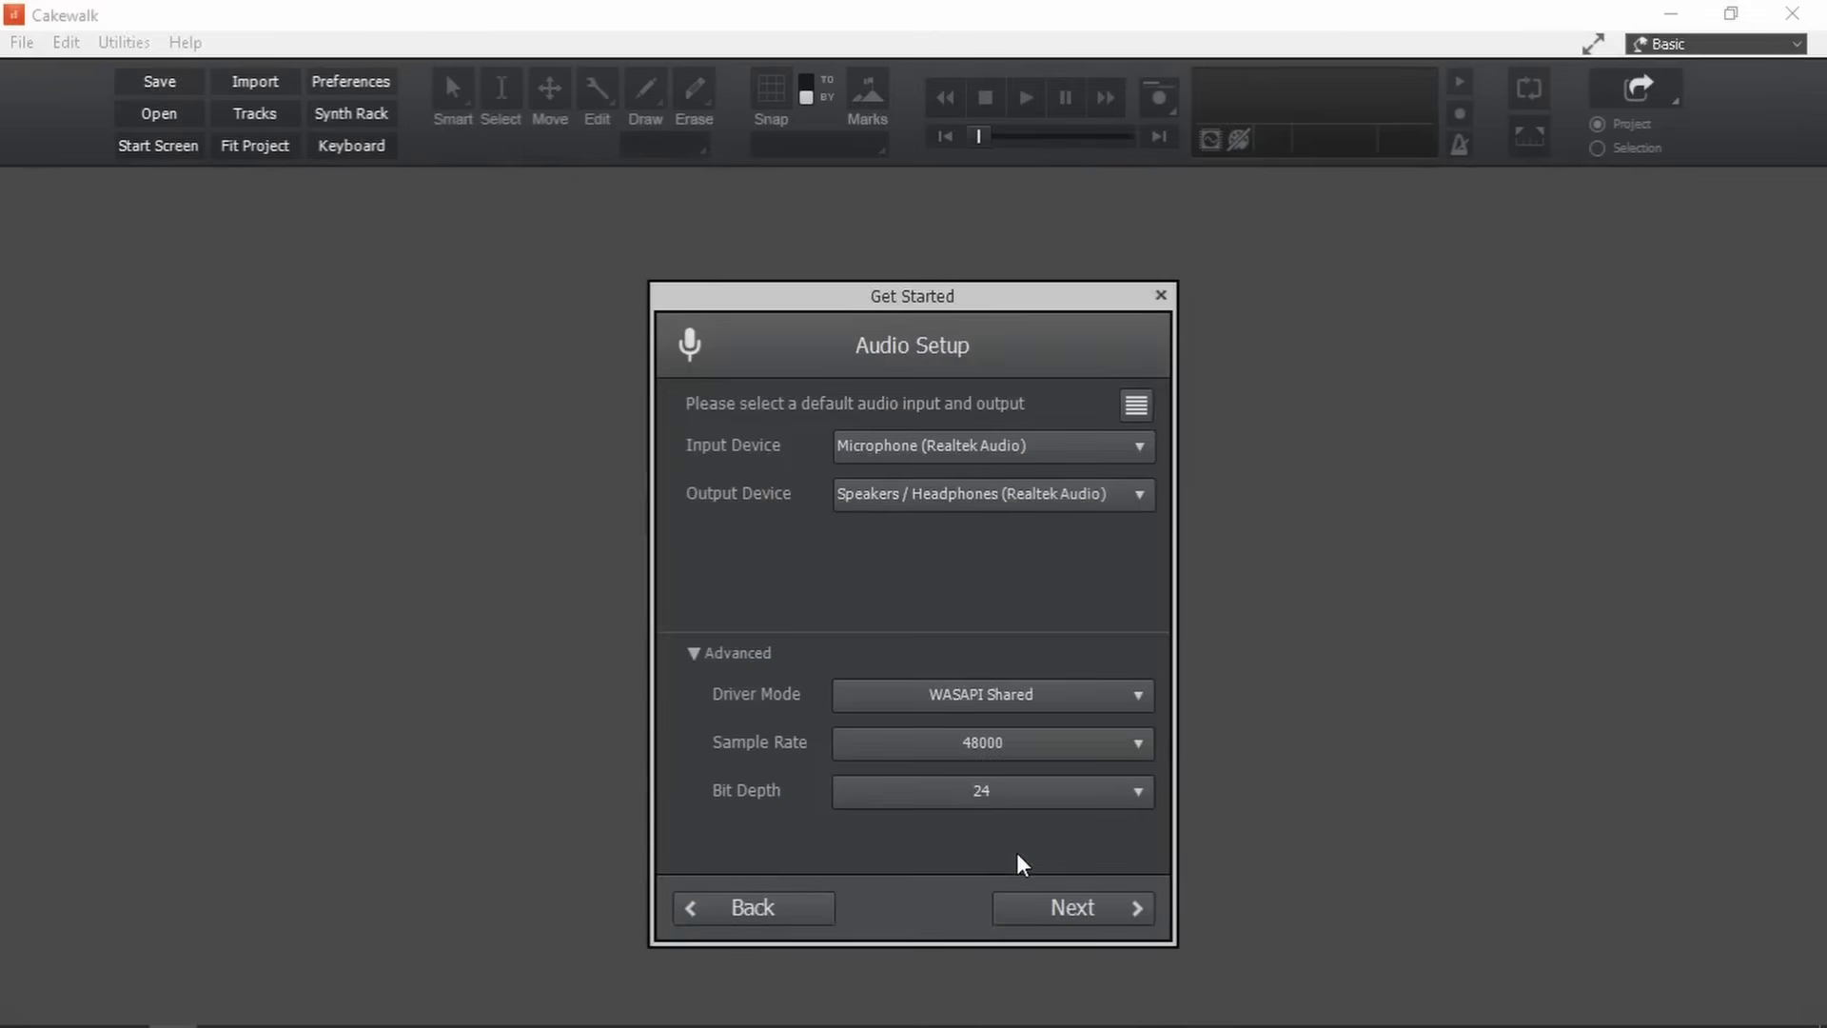
click(1041, 750)
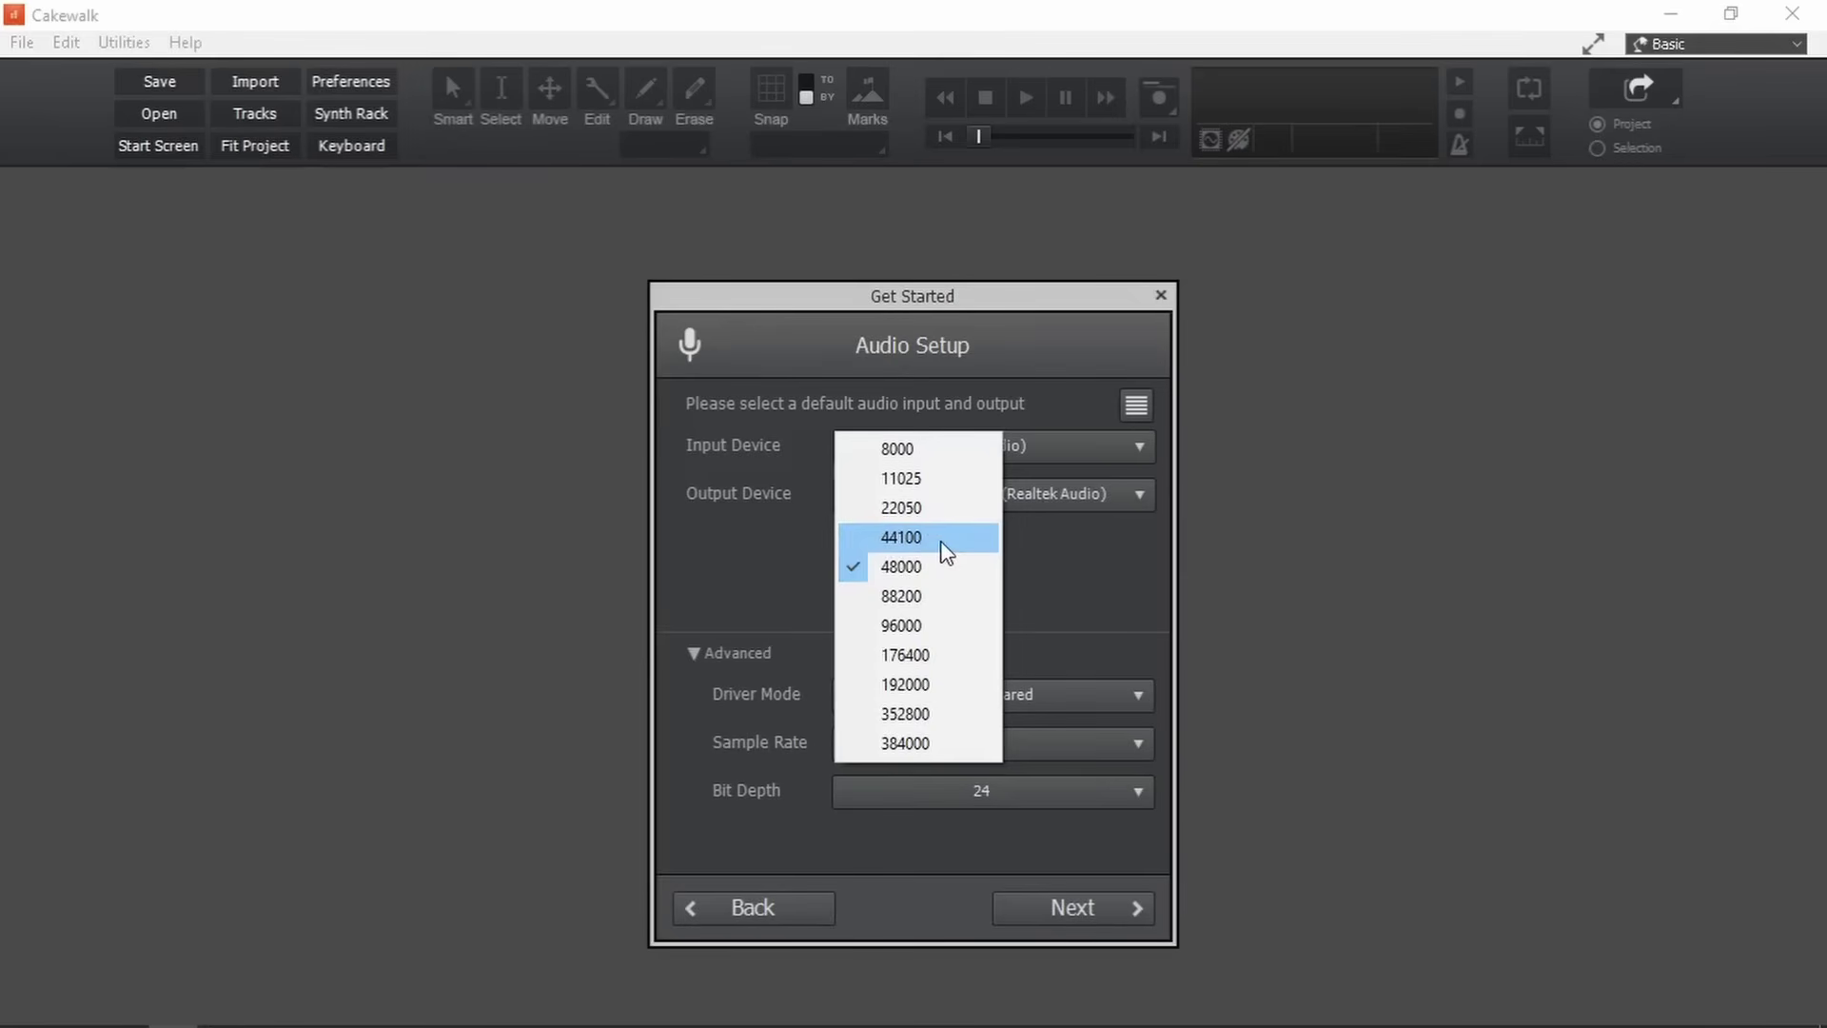
click(946, 538)
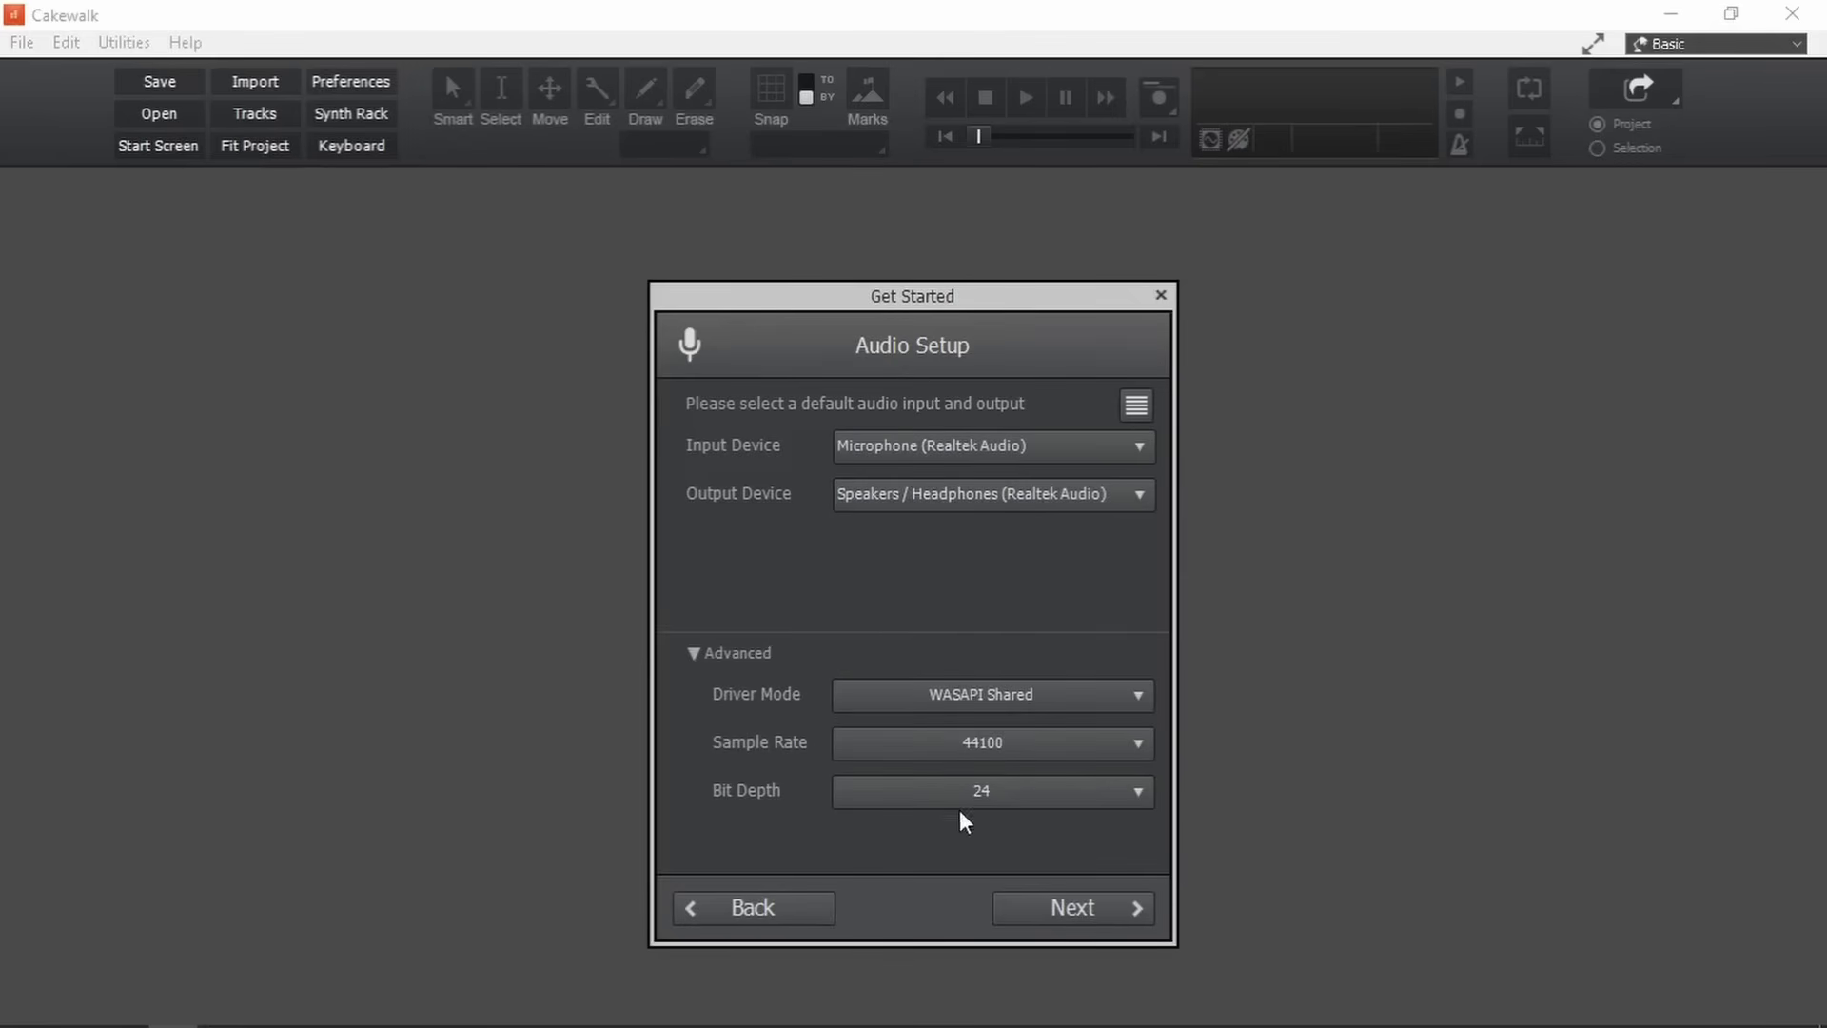
click(999, 799)
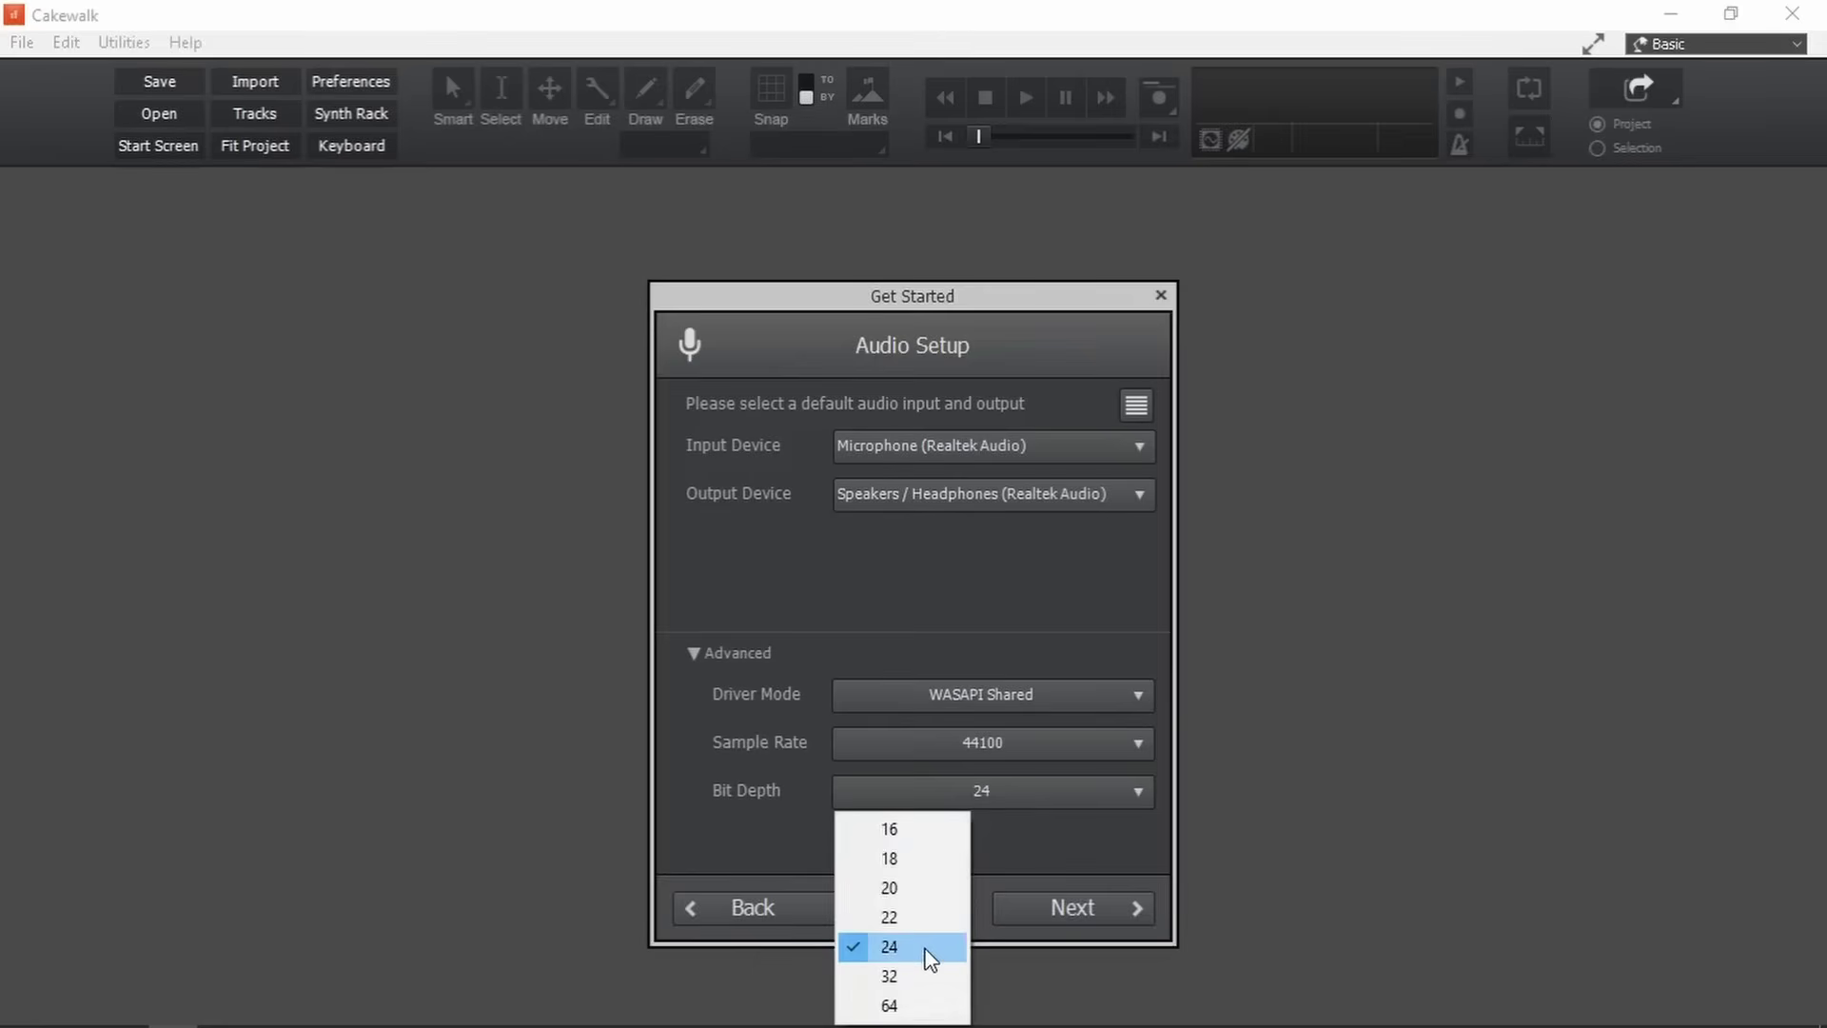
click(927, 954)
Skip MIDI setup and try the Advanced and Arranger workspaces
click(1084, 909)
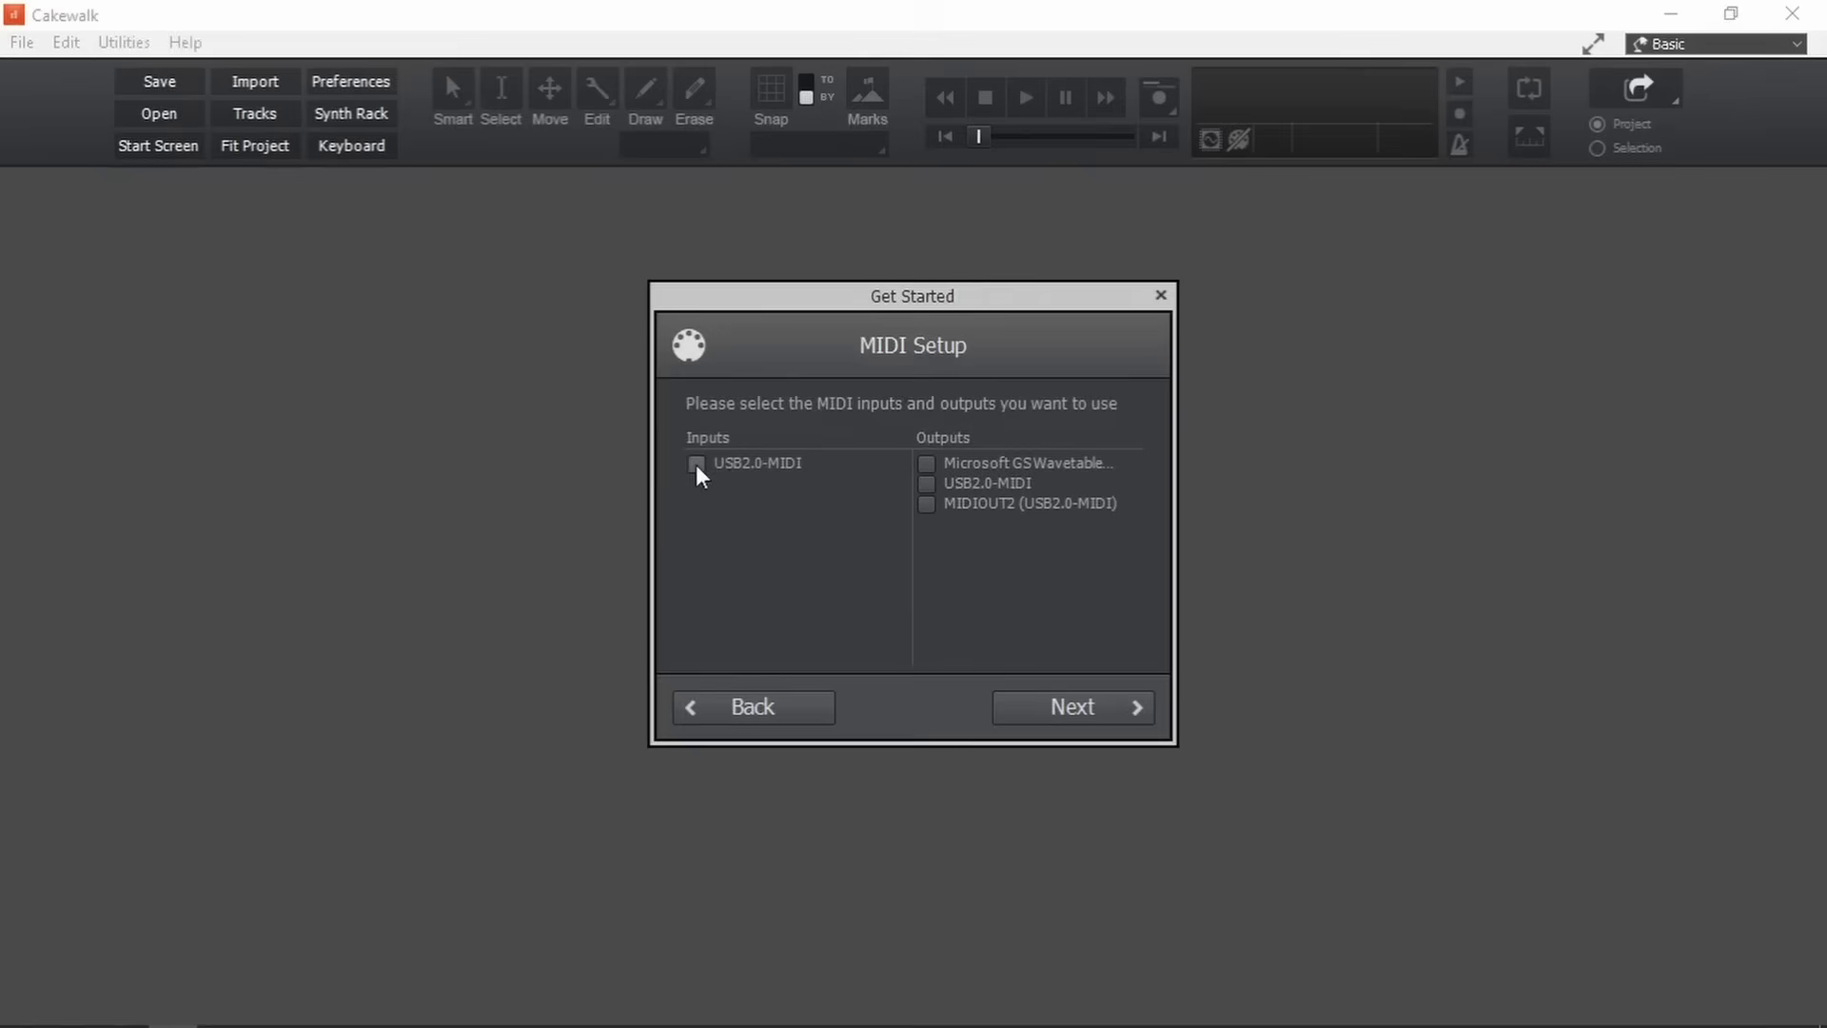
click(1109, 715)
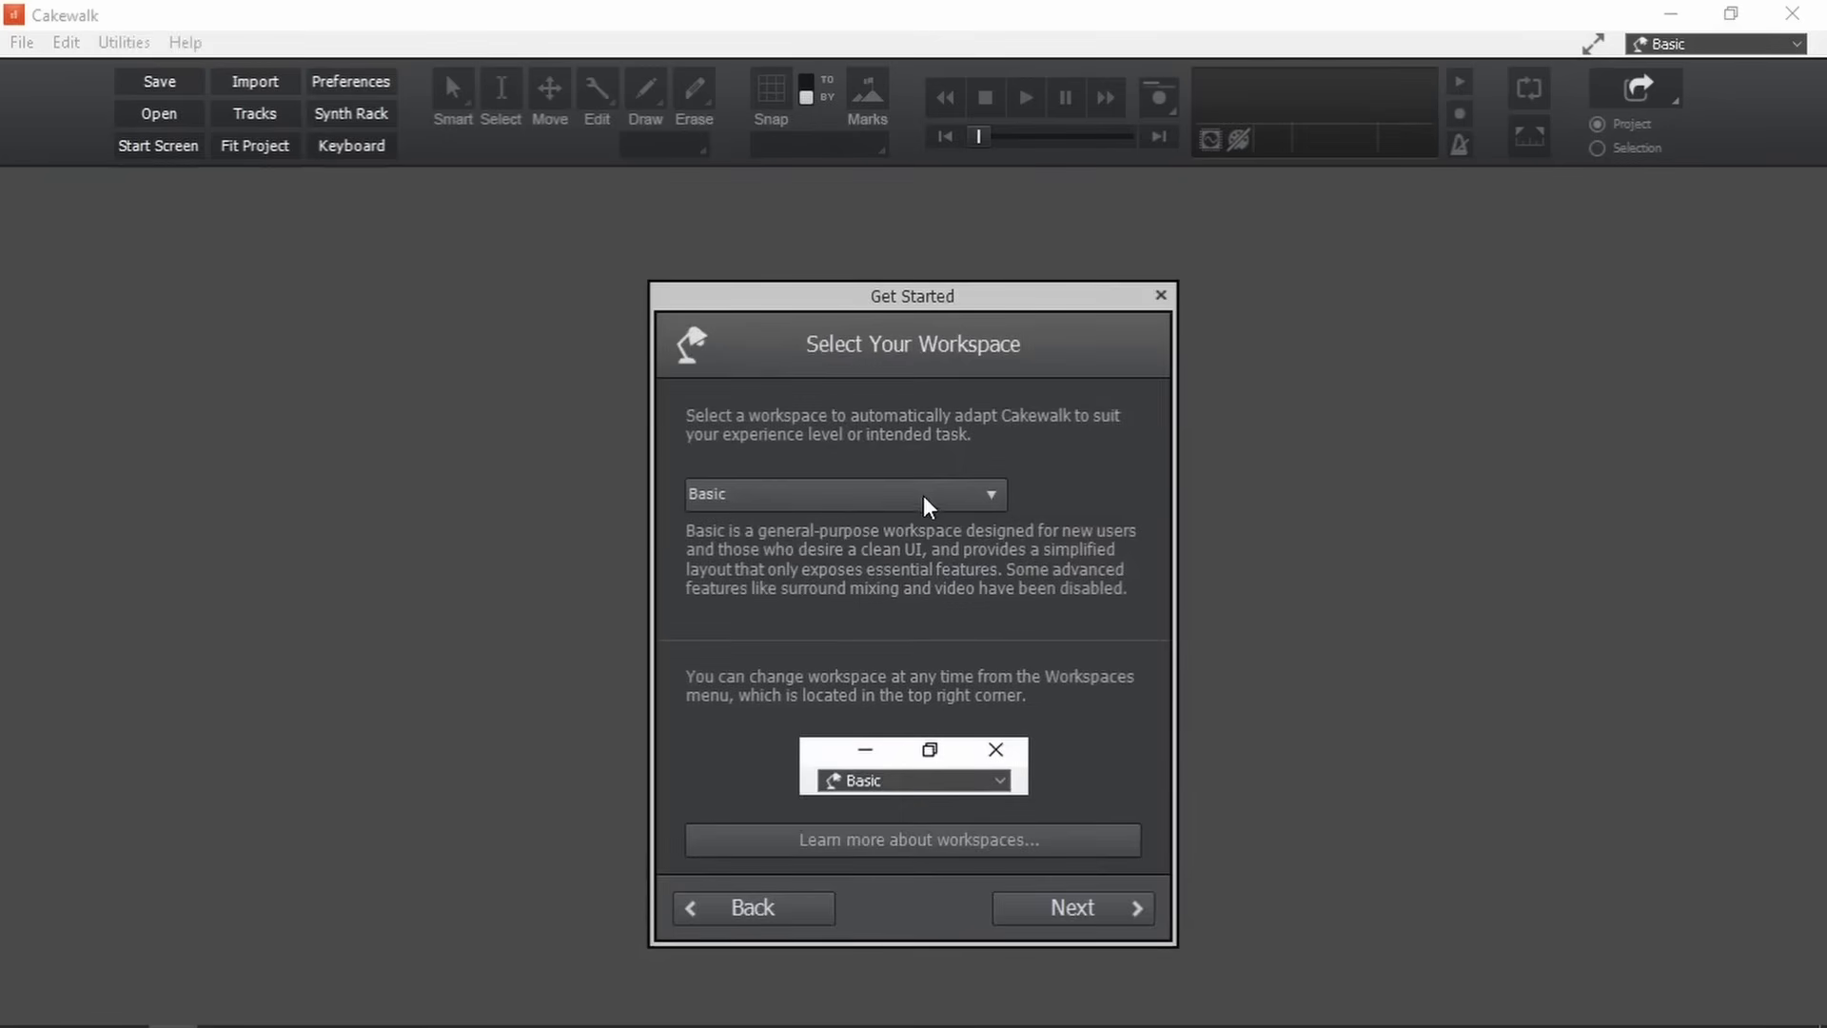
click(893, 501)
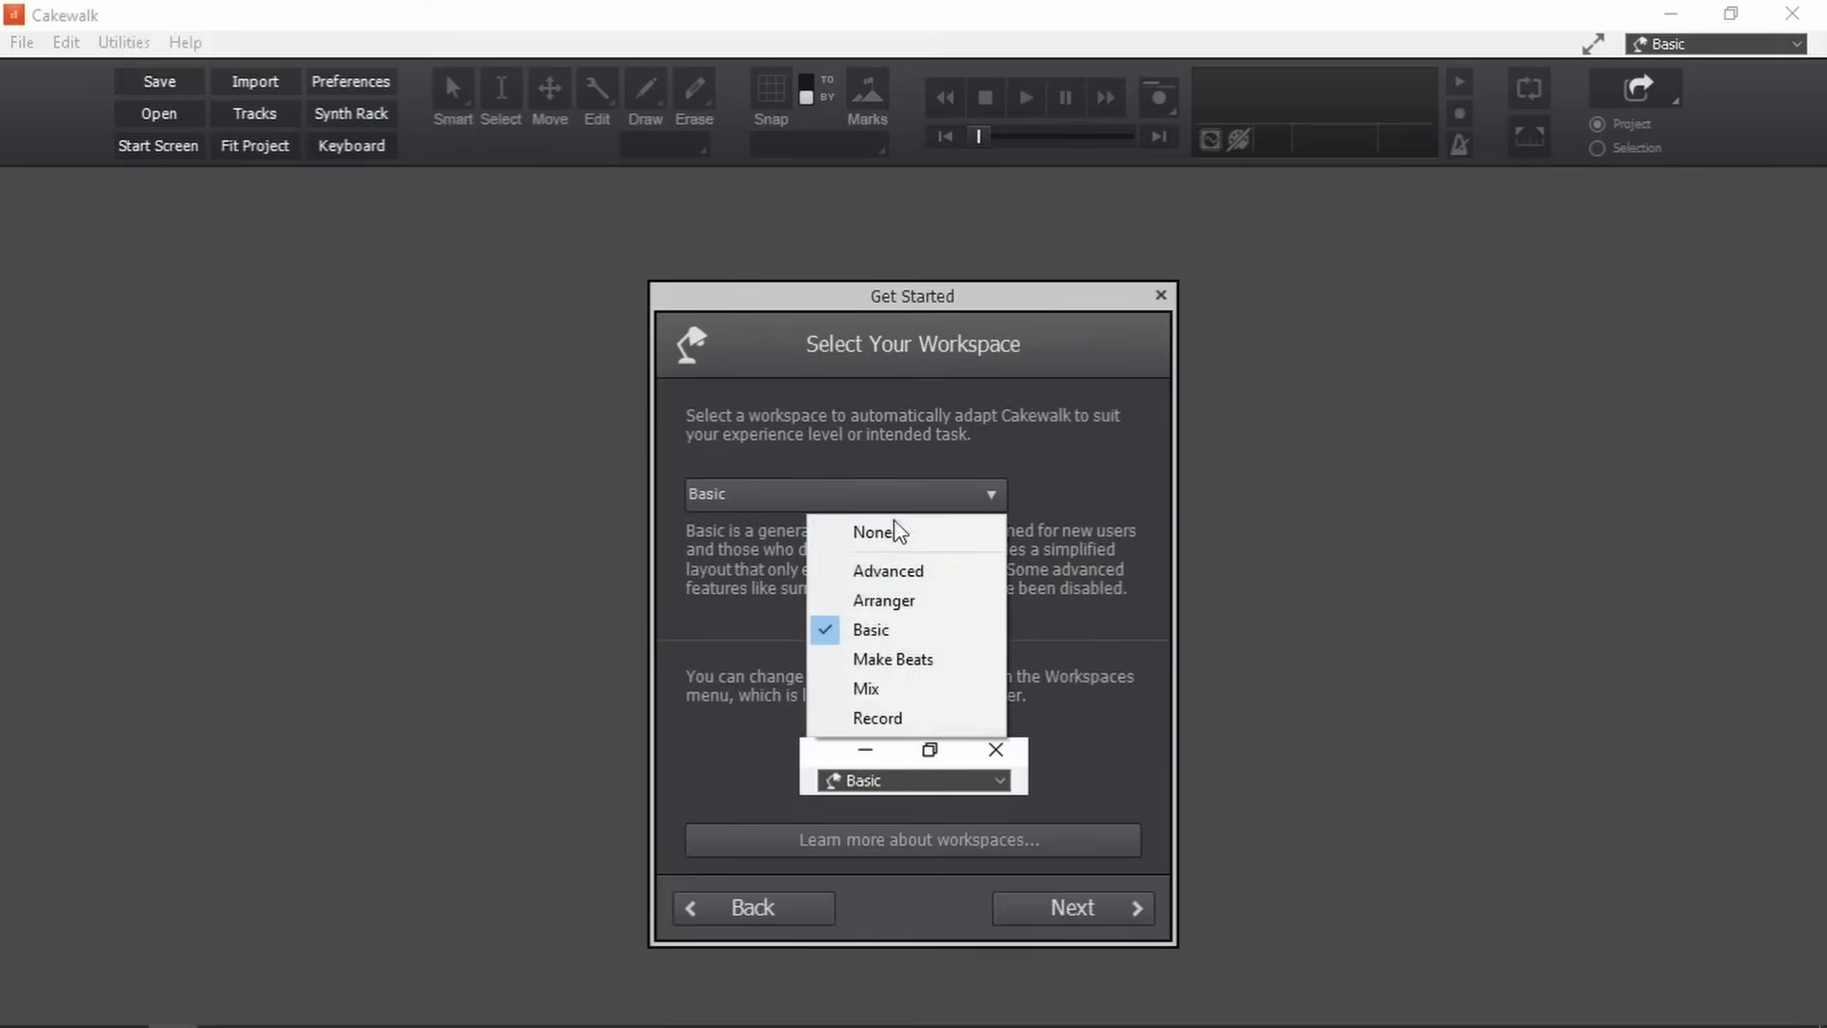
click(895, 571)
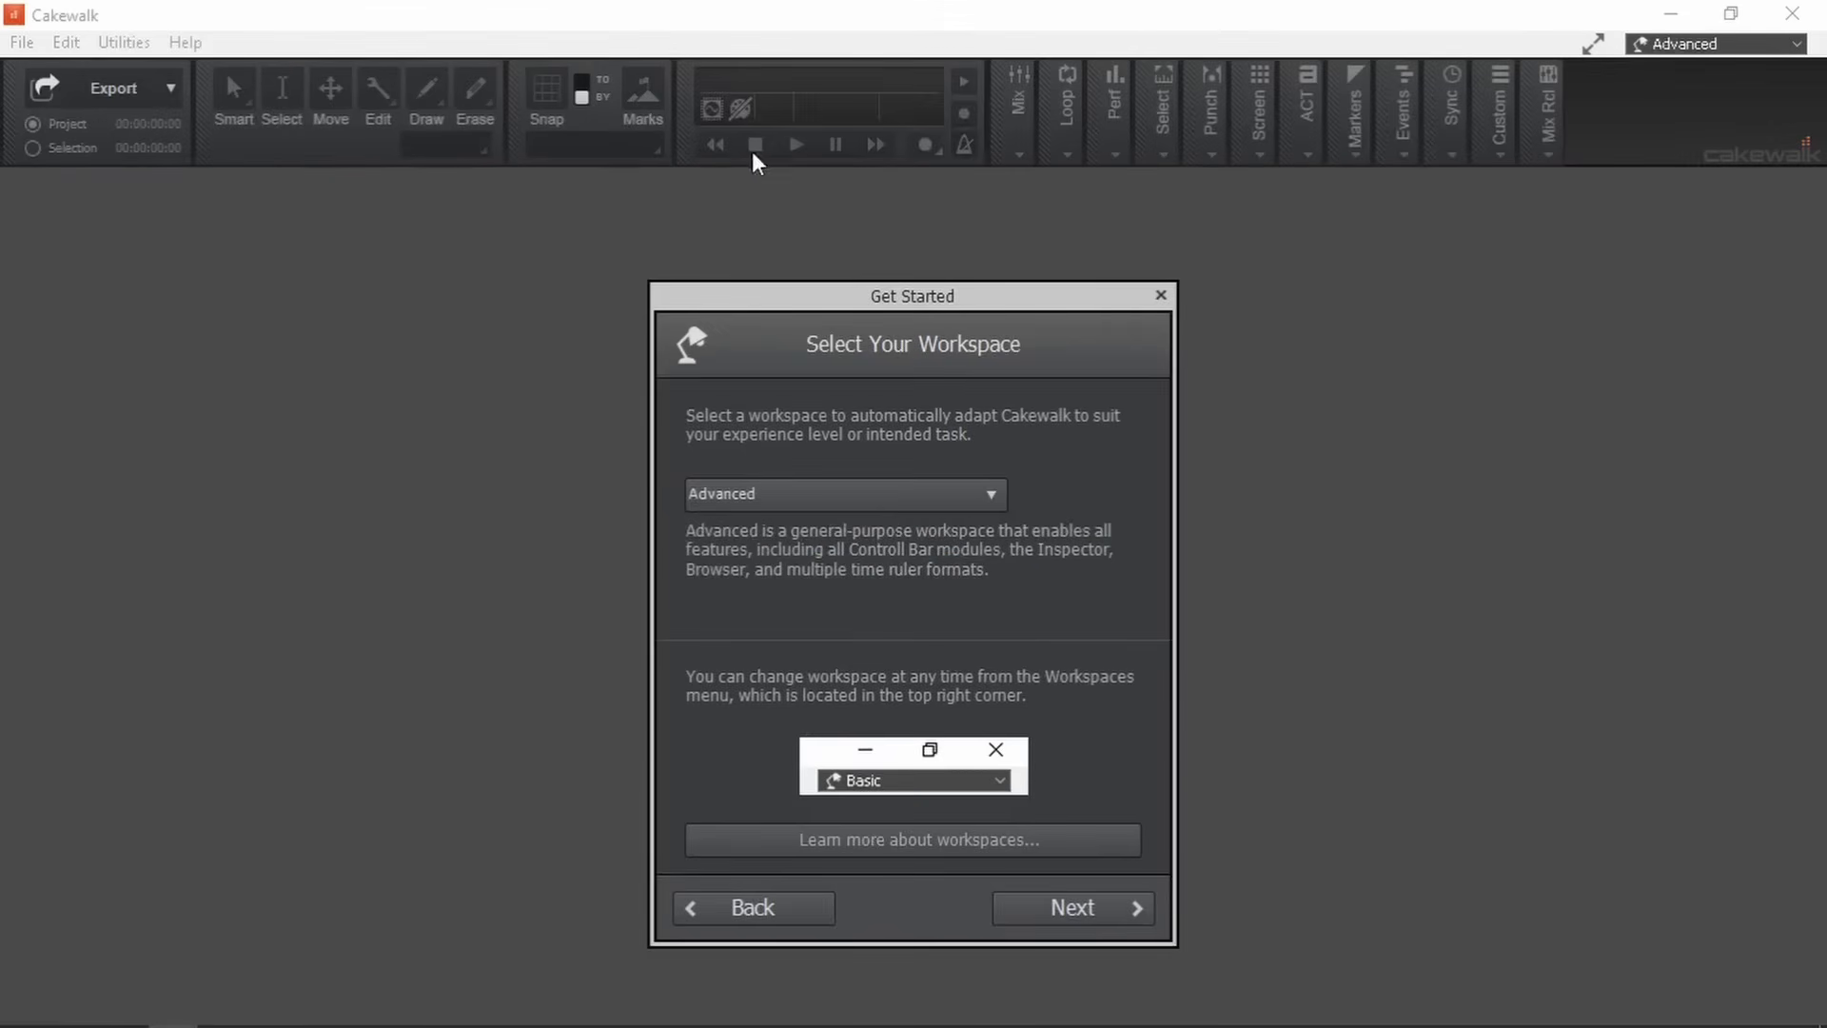
click(837, 495)
click(885, 601)
Settle on the Basic workspace and tick Use Analytics to Improve Cakewalk
click(780, 493)
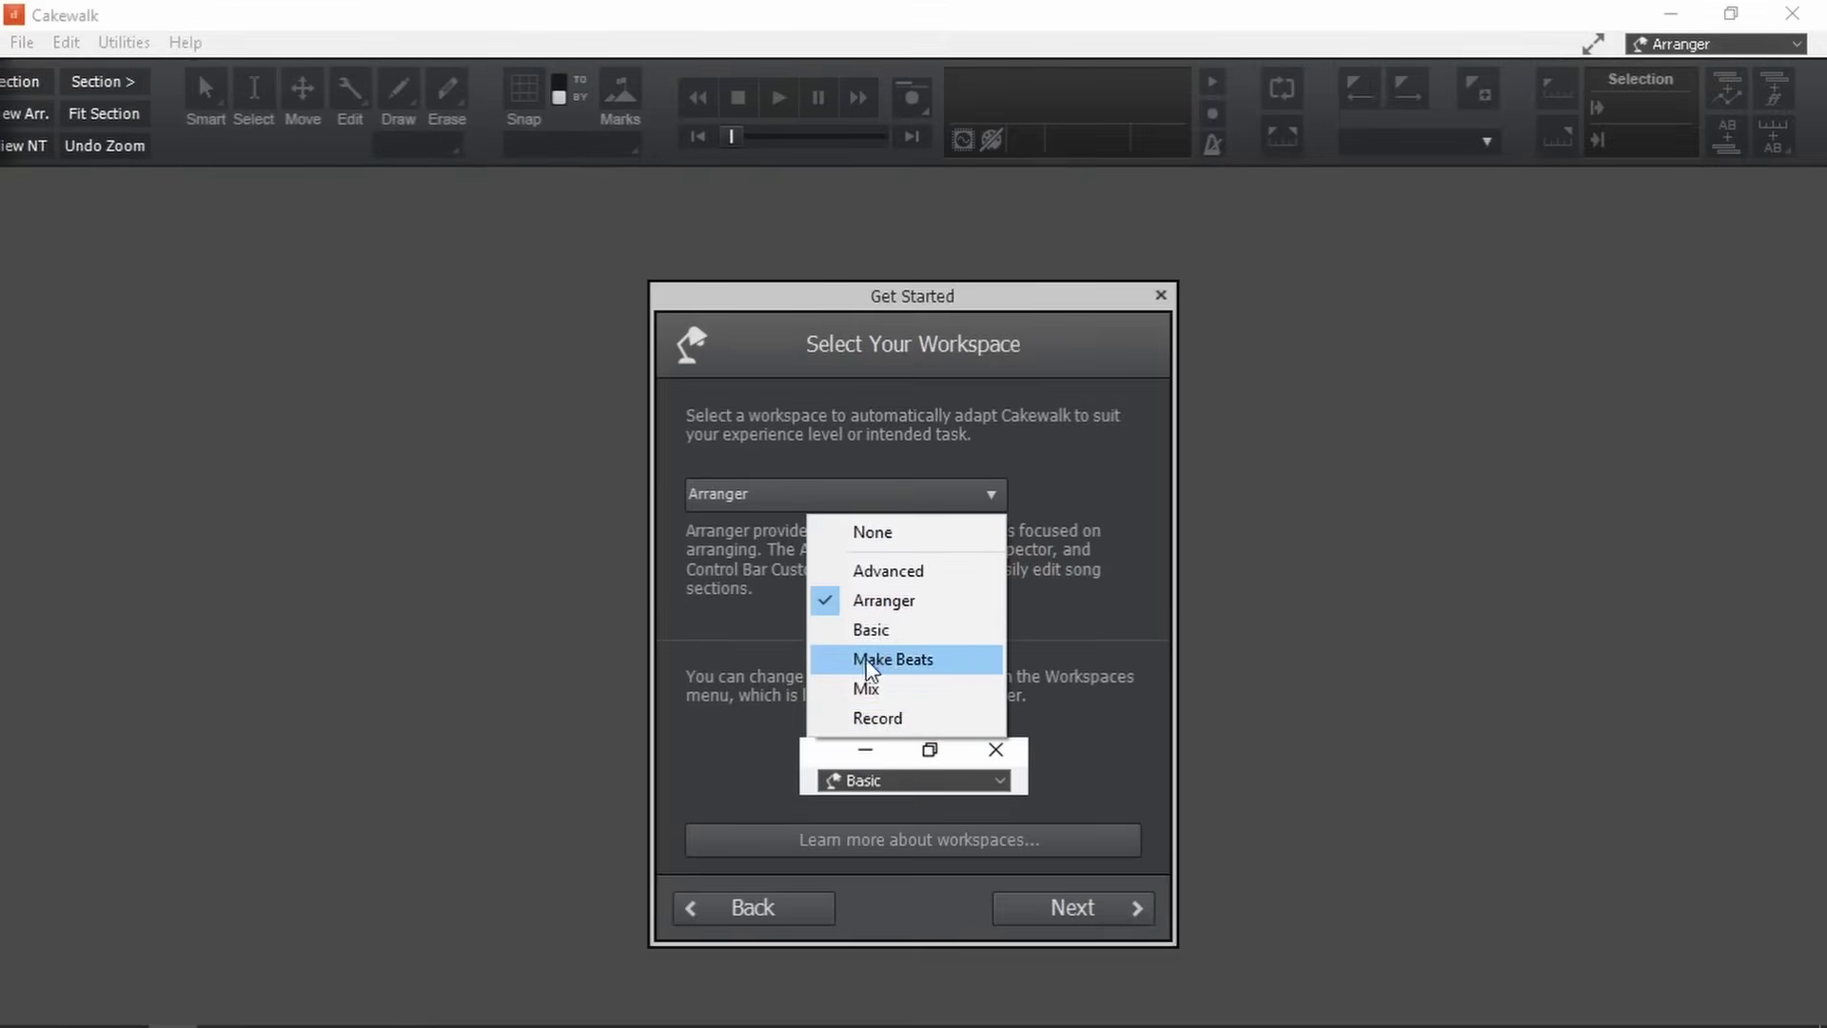
click(1082, 611)
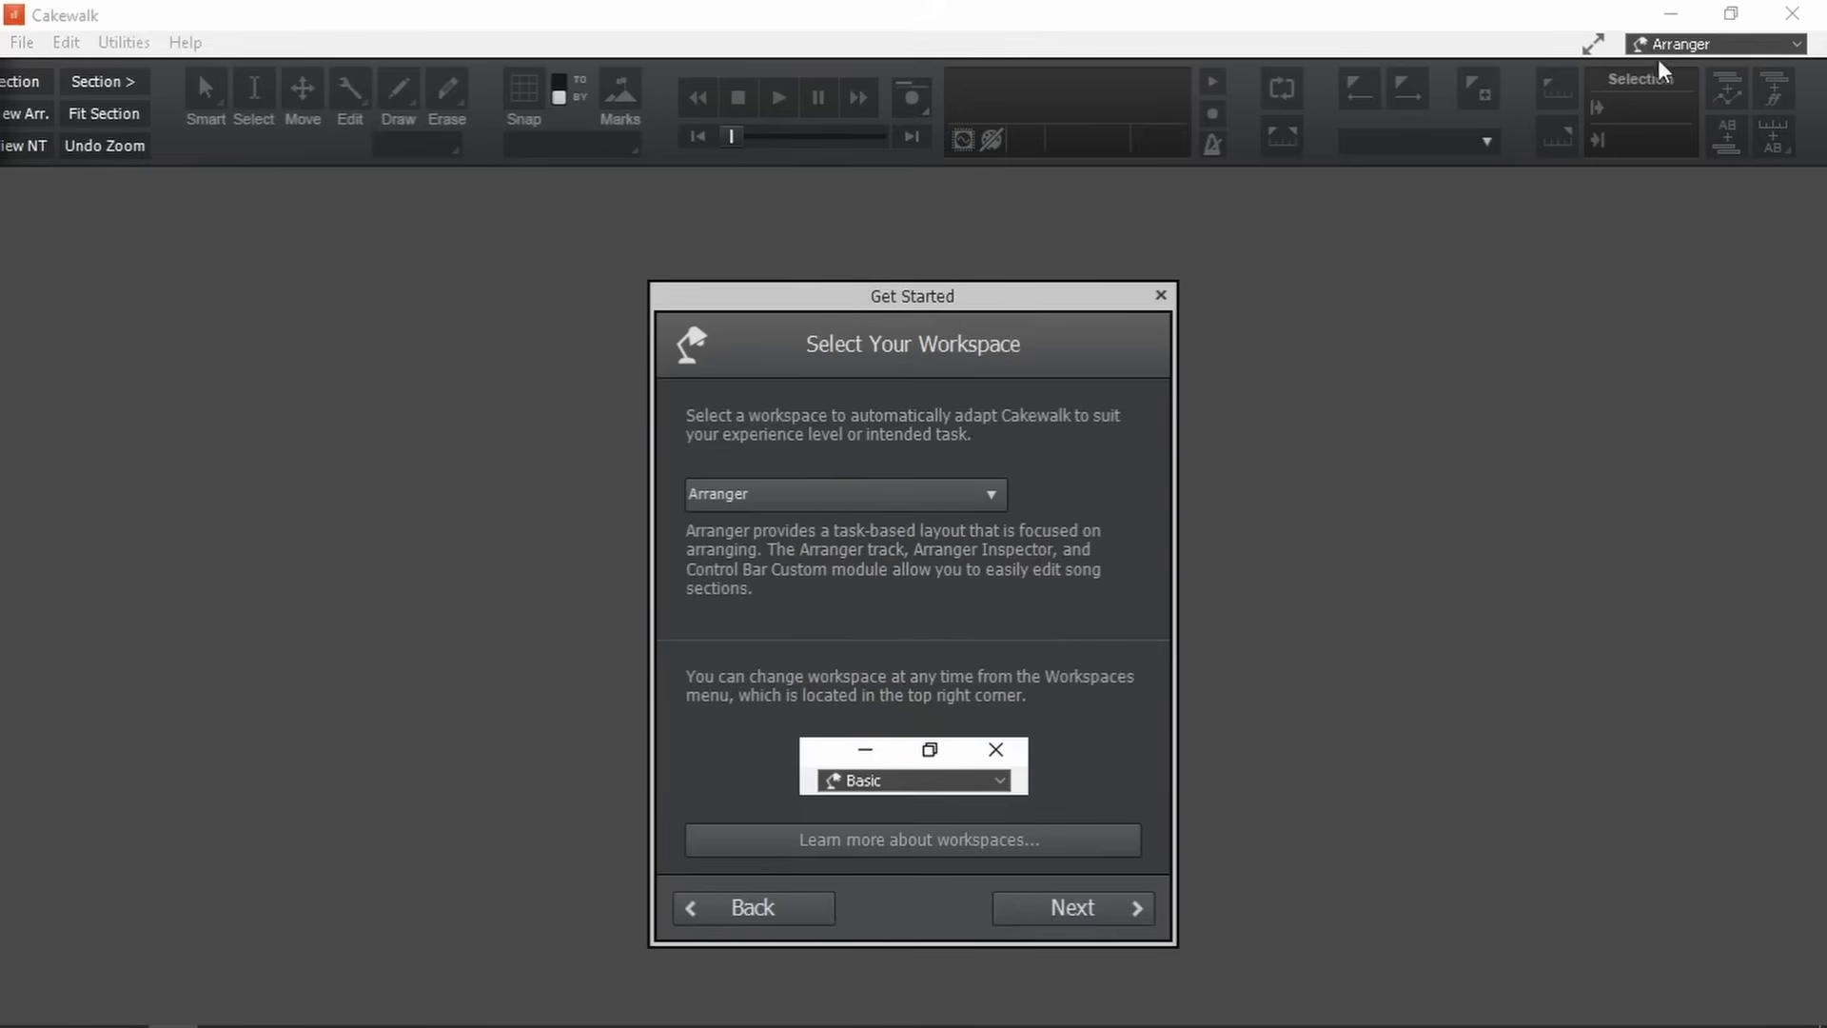
click(933, 504)
click(872, 632)
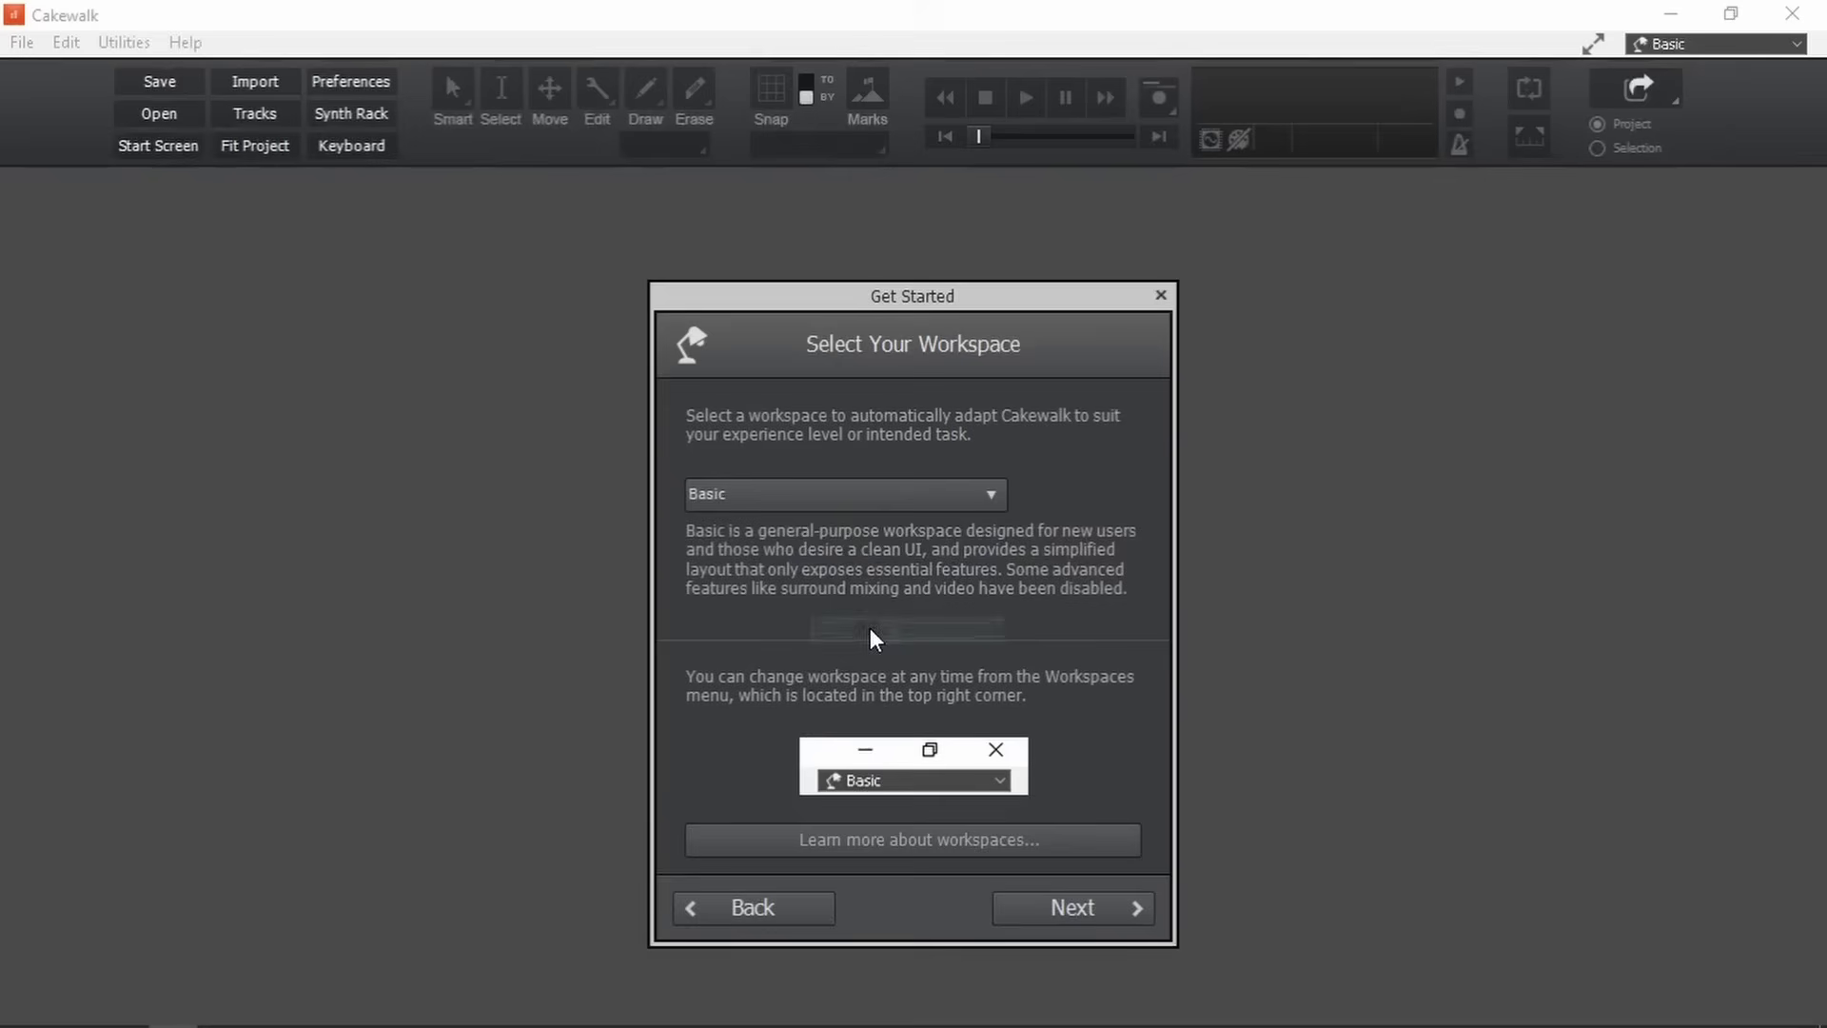
click(1124, 911)
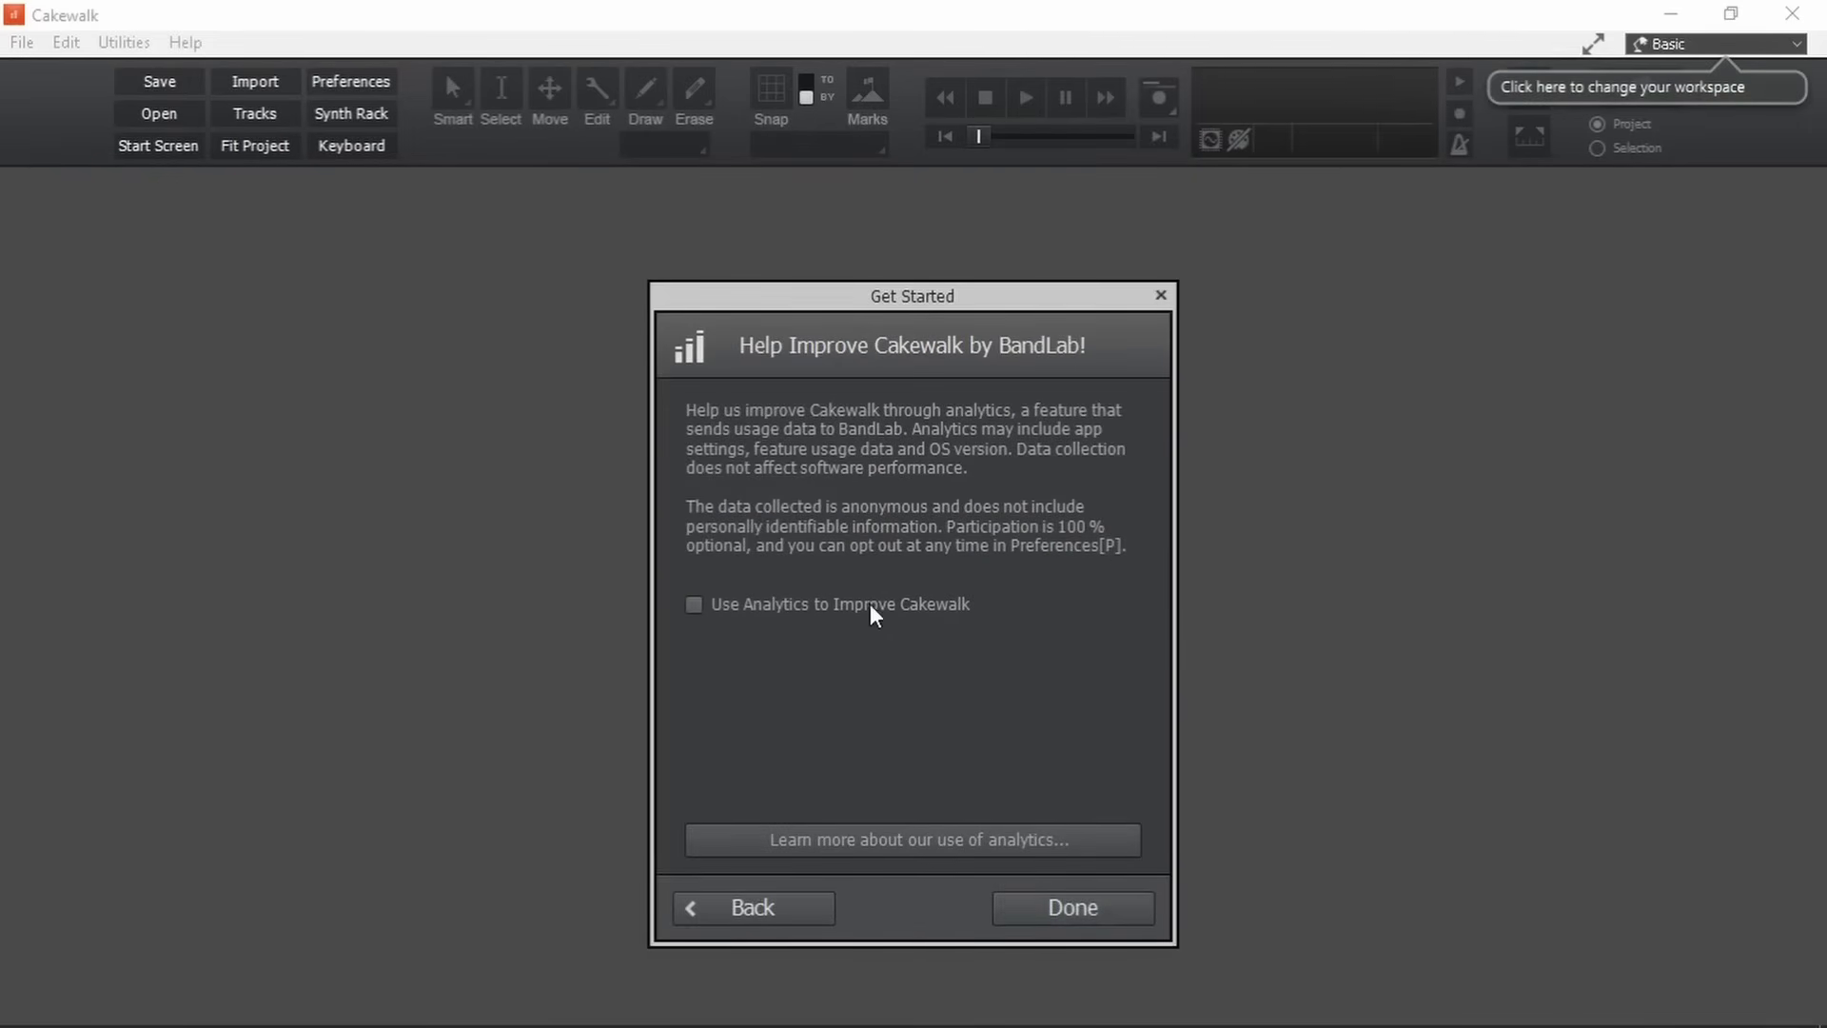
click(694, 604)
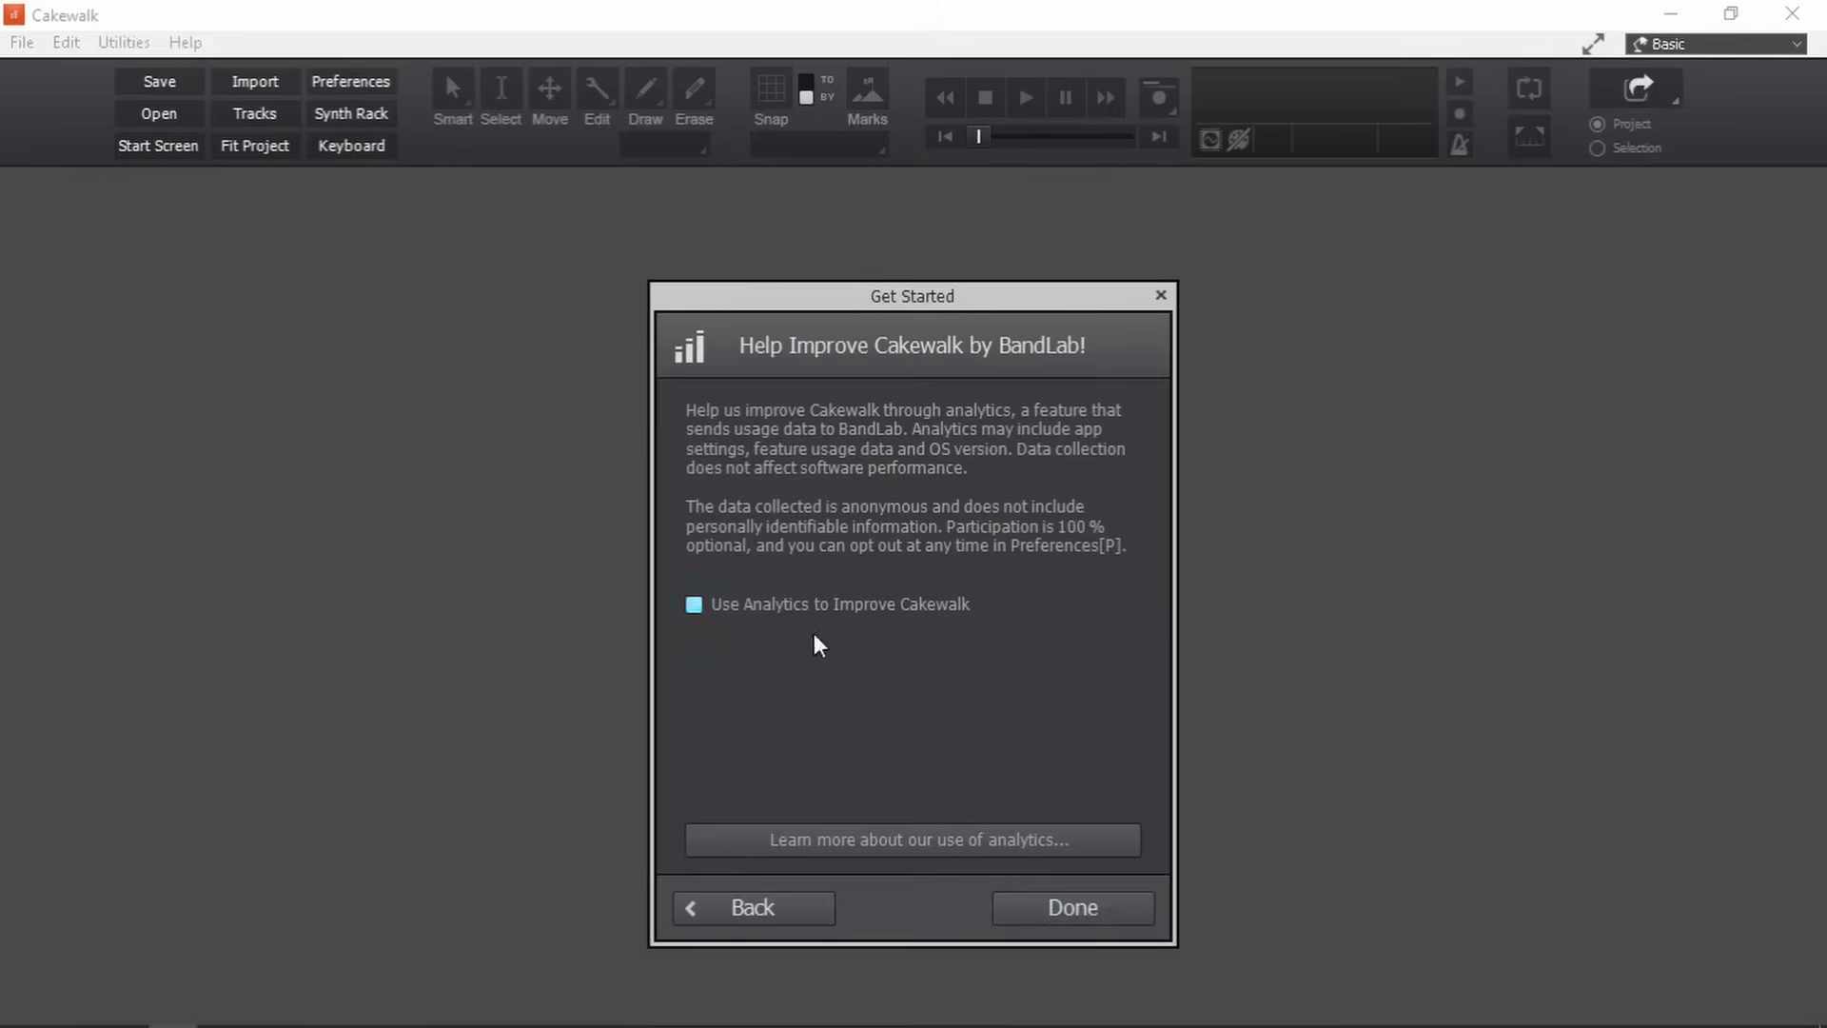
Finish setup, close the Start Screen, and reopen then close Help > Get Started
click(1115, 910)
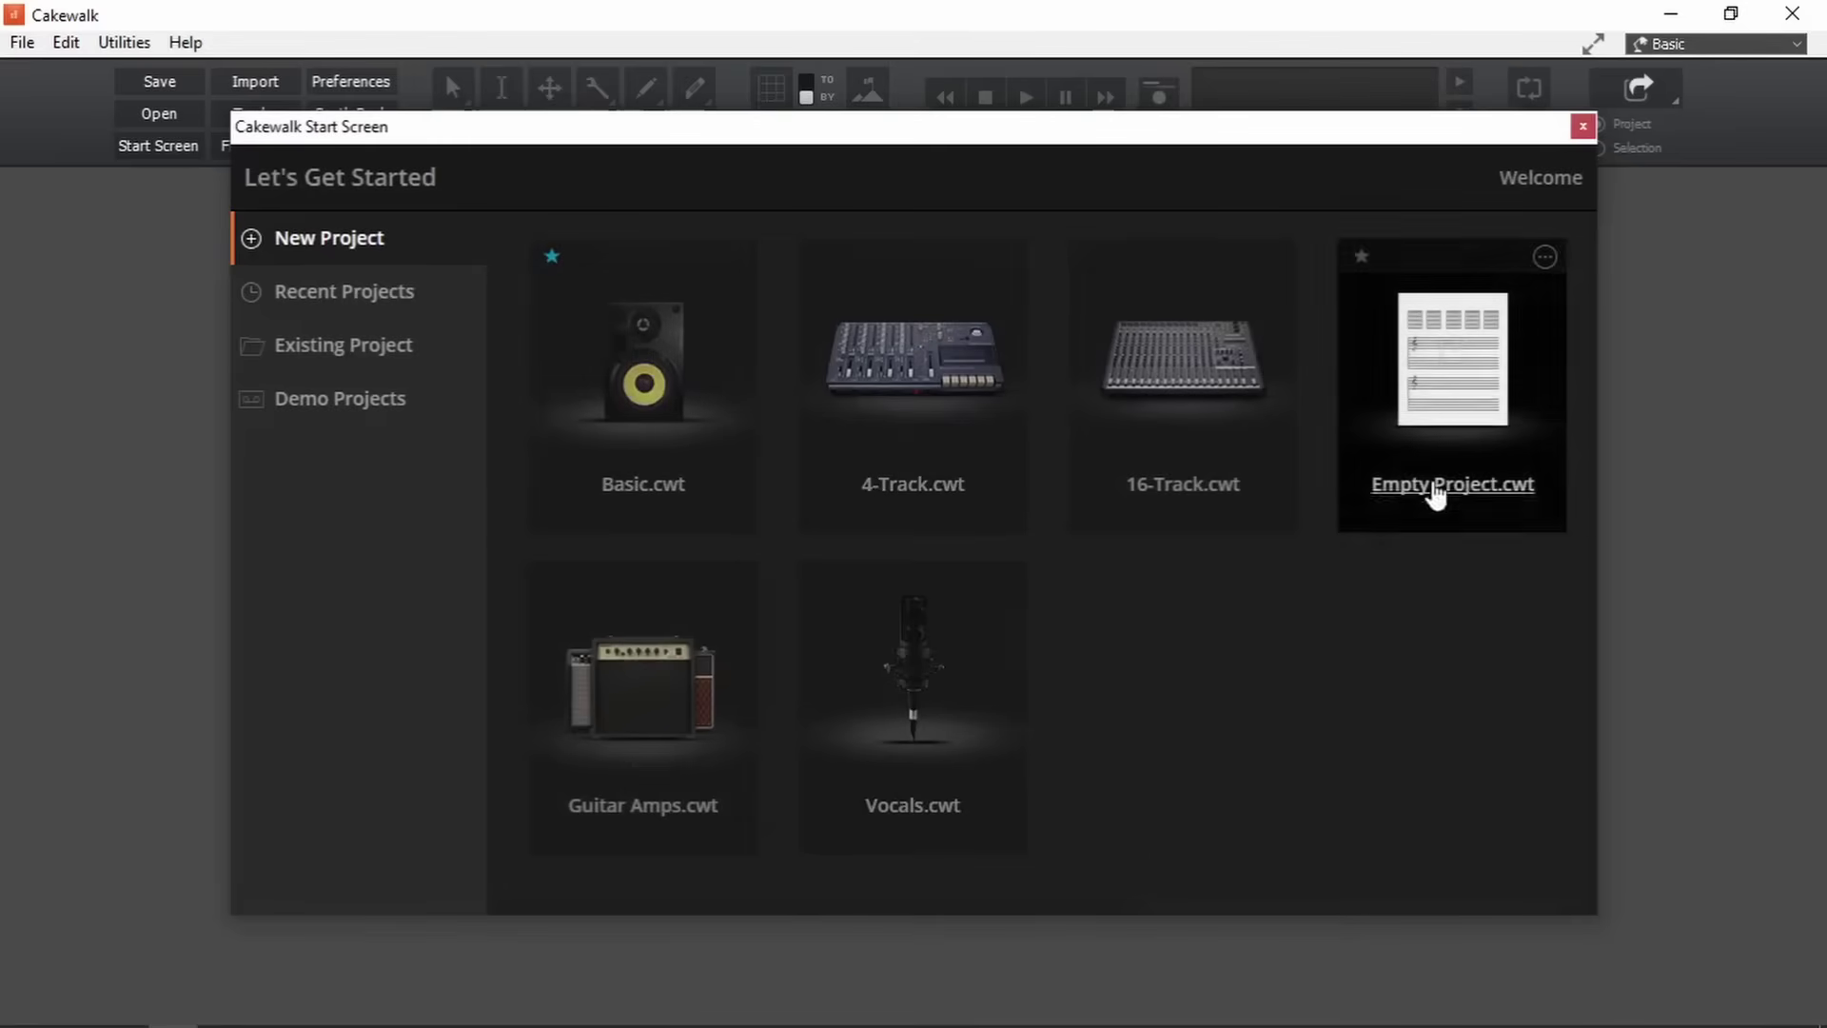
click(1582, 126)
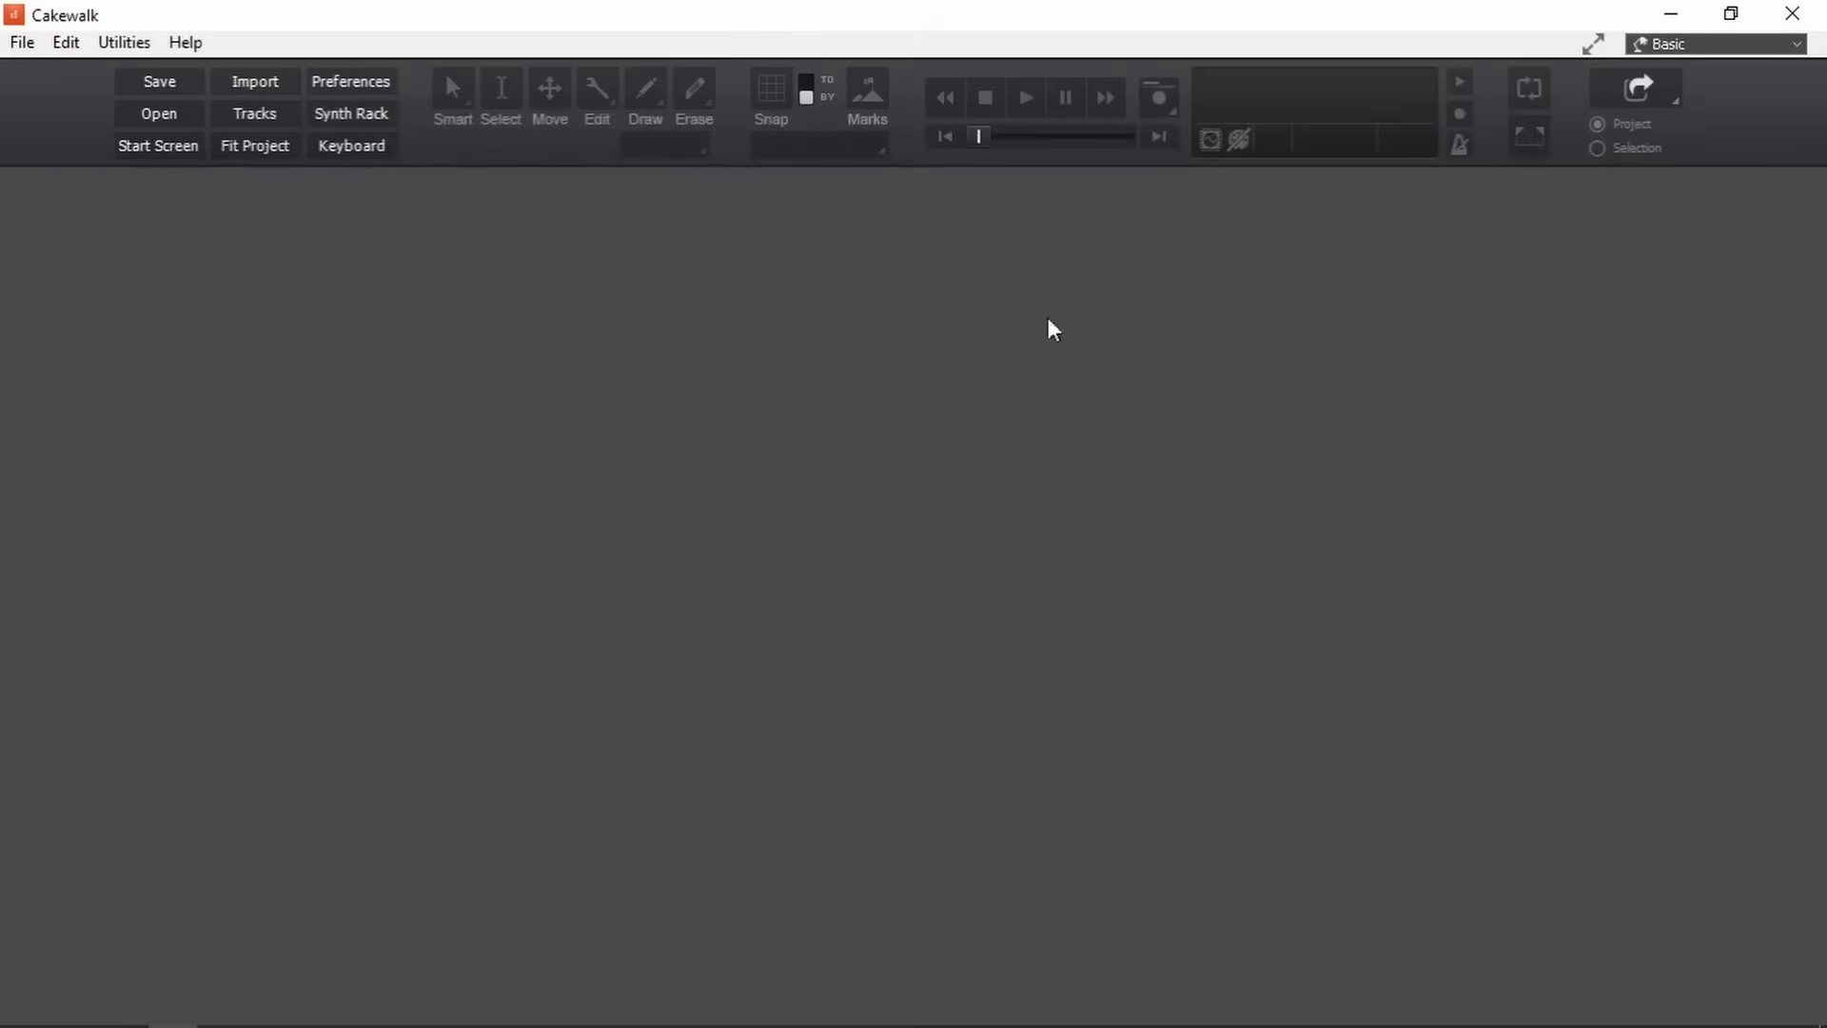
click(185, 42)
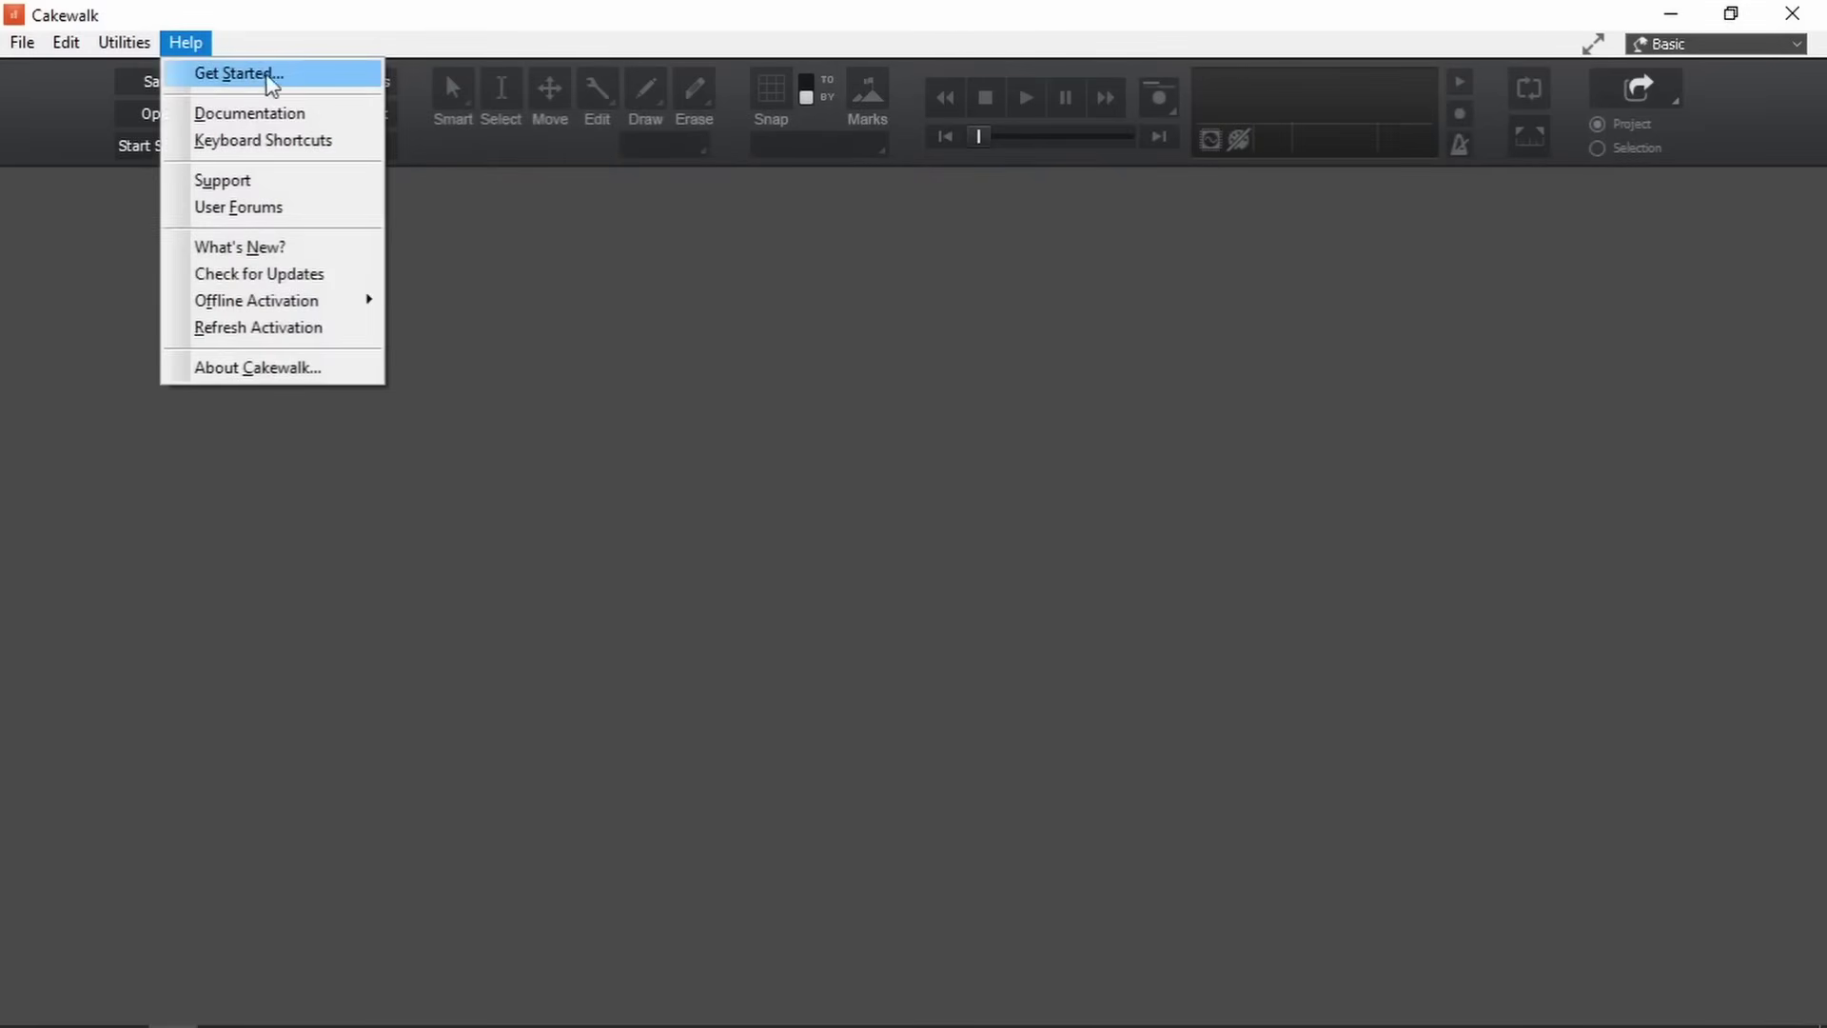
click(238, 73)
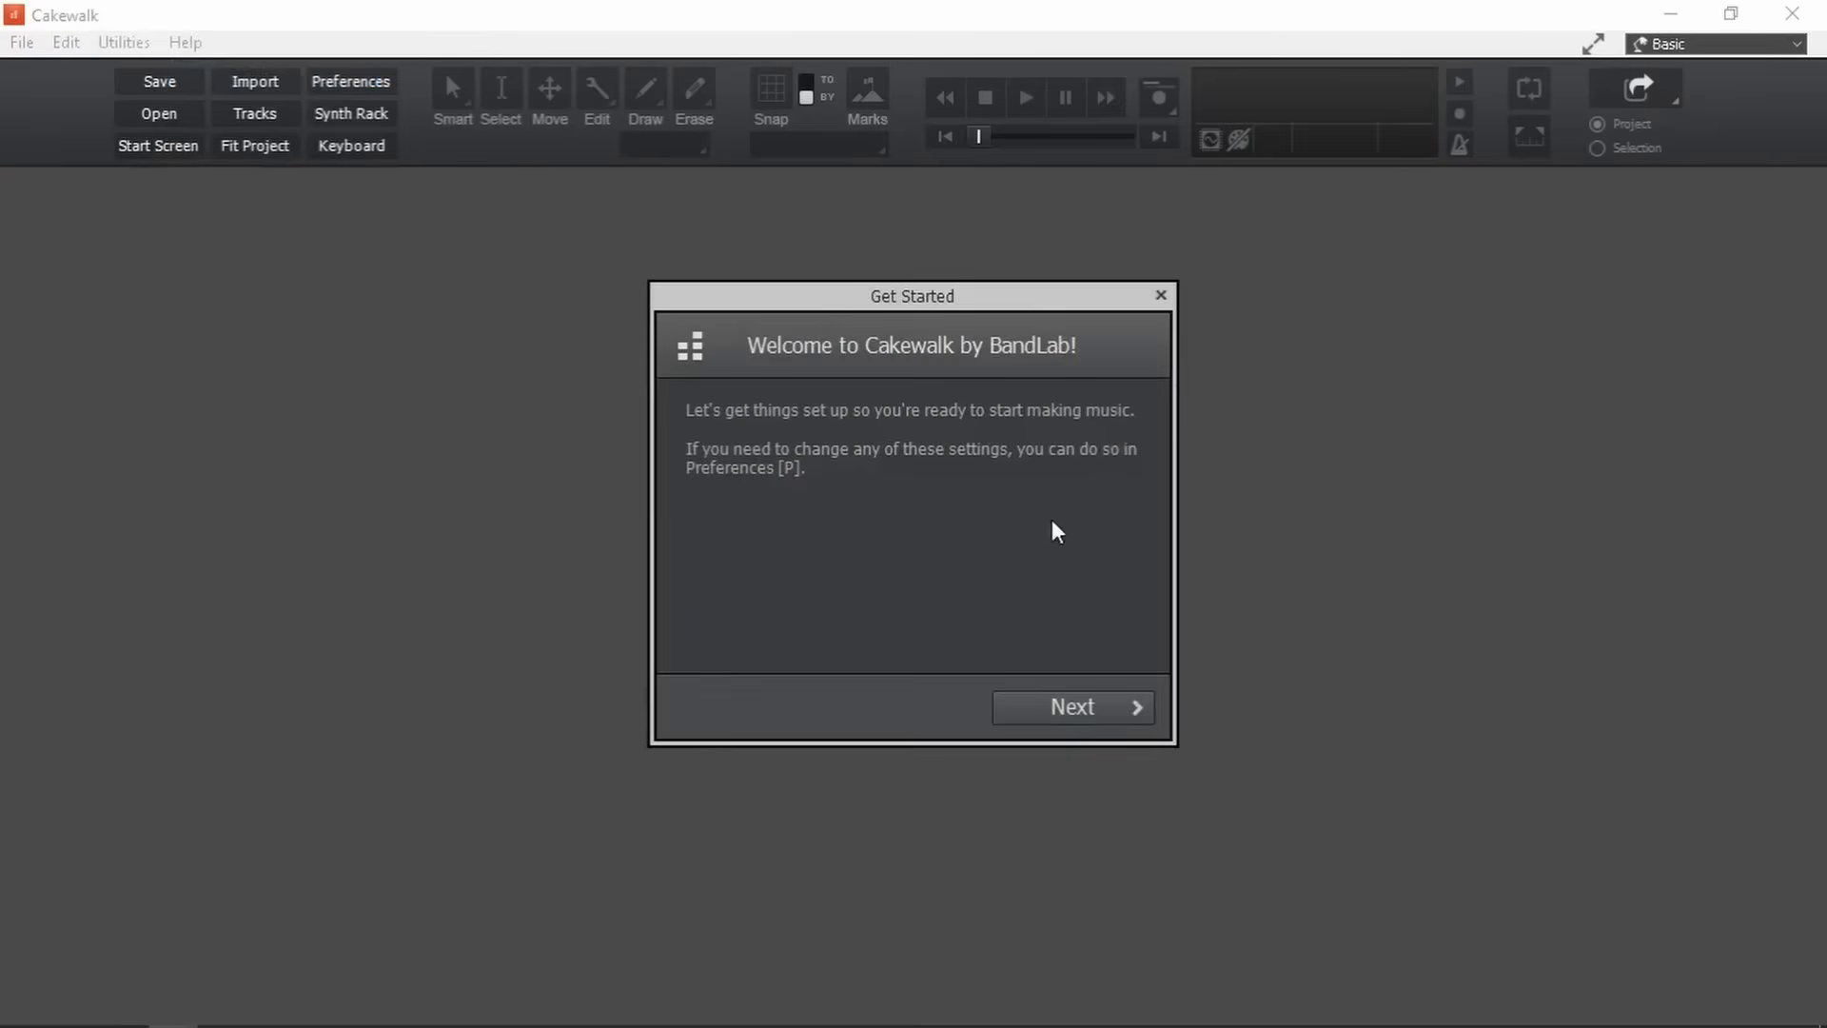
click(1161, 296)
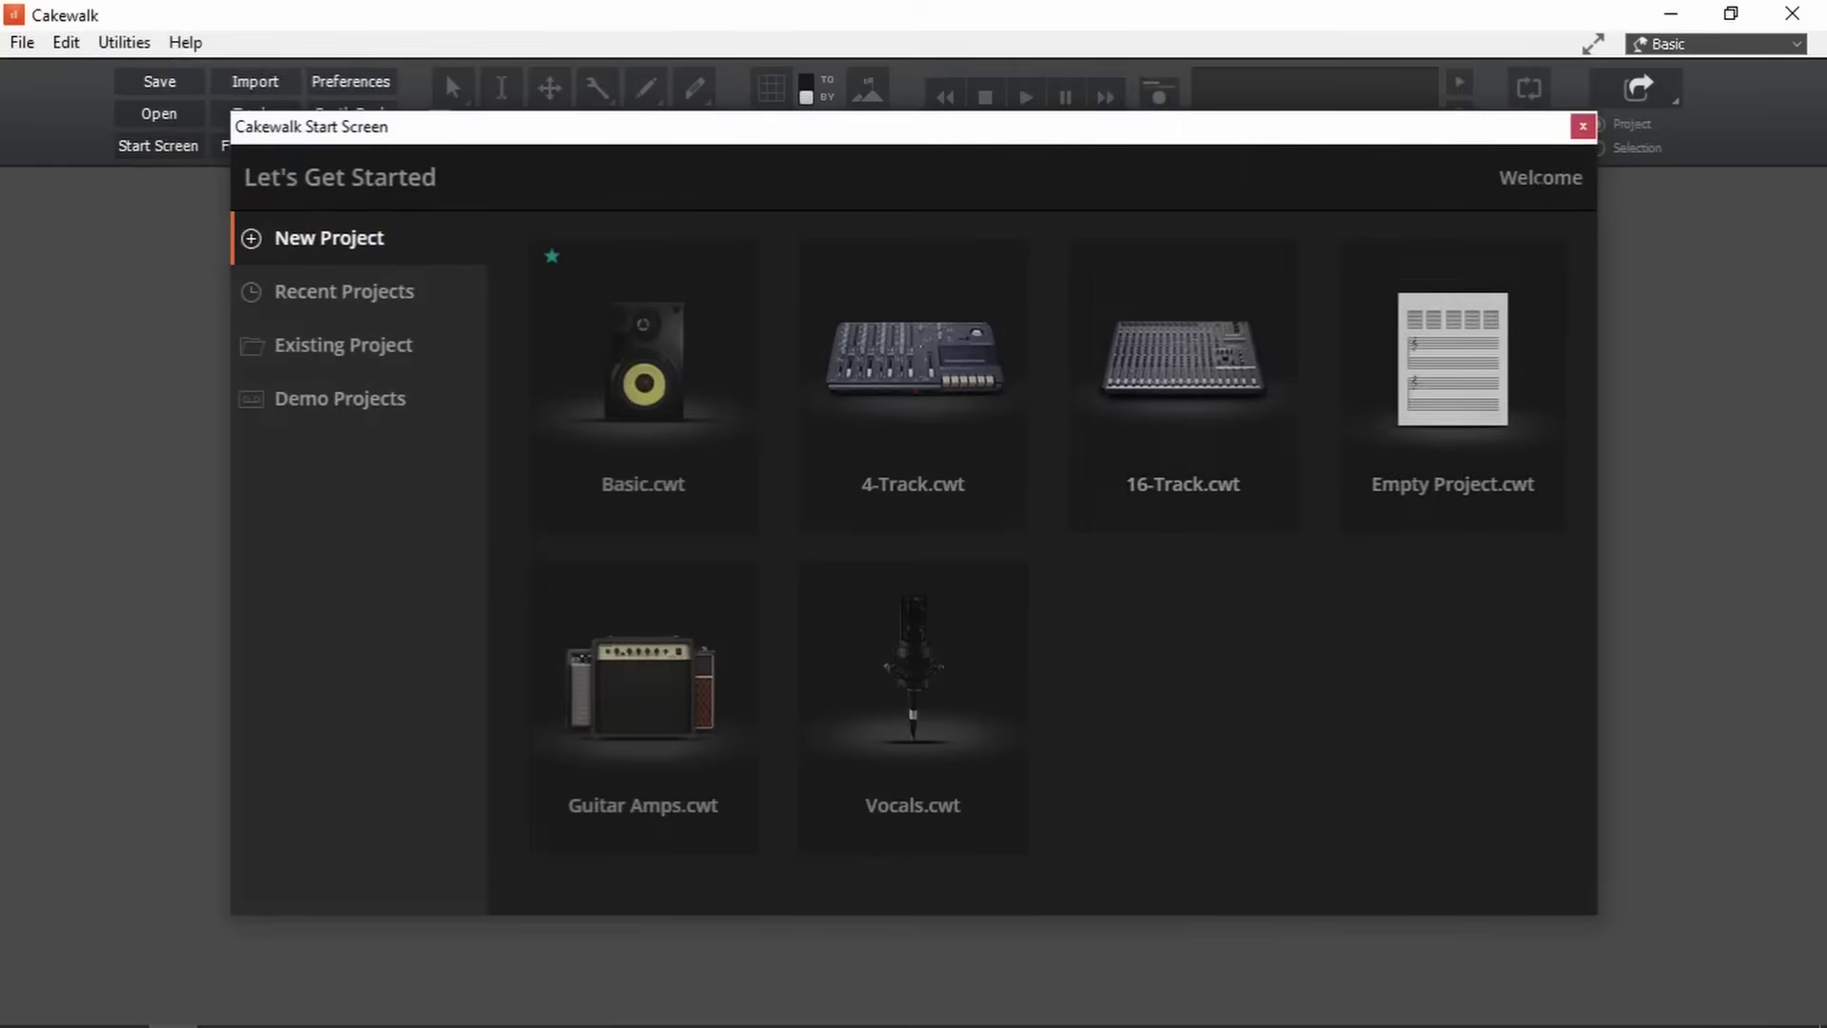
click(1582, 127)
Reopen the Start Screen, browse Recent and Demo projects, and return to New Project templates
click(22, 42)
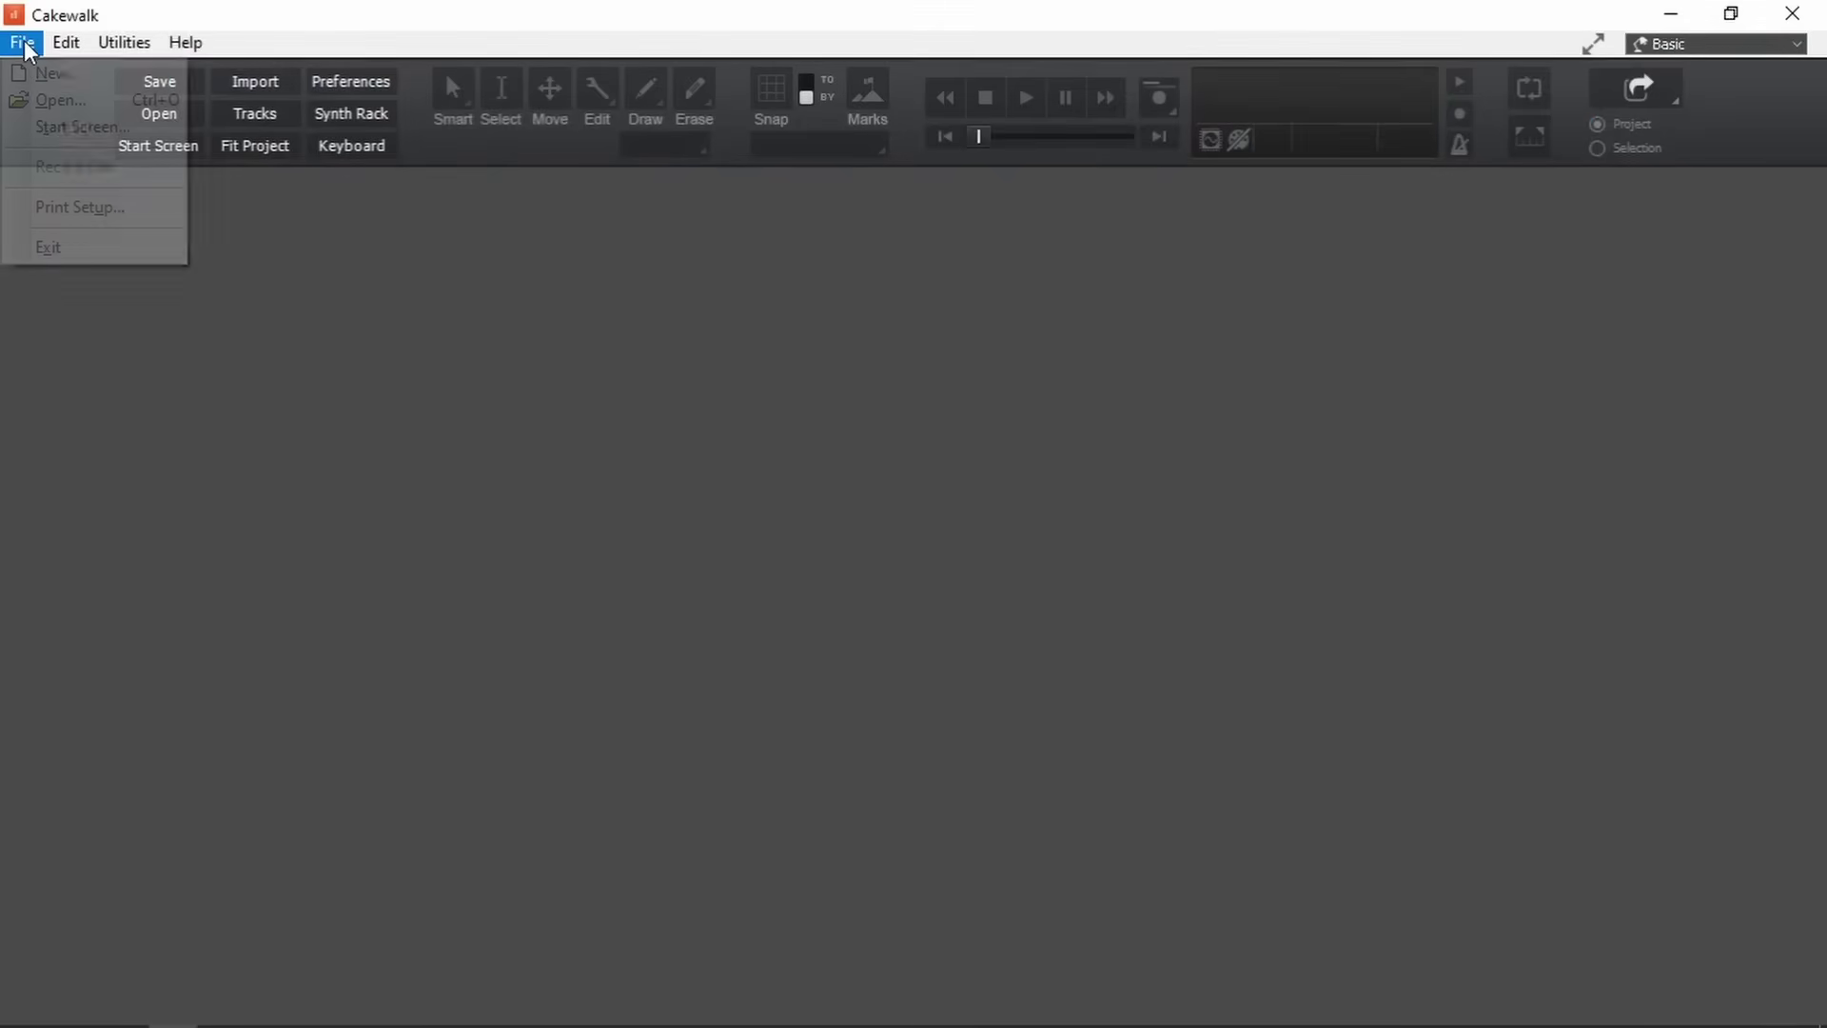
click(130, 131)
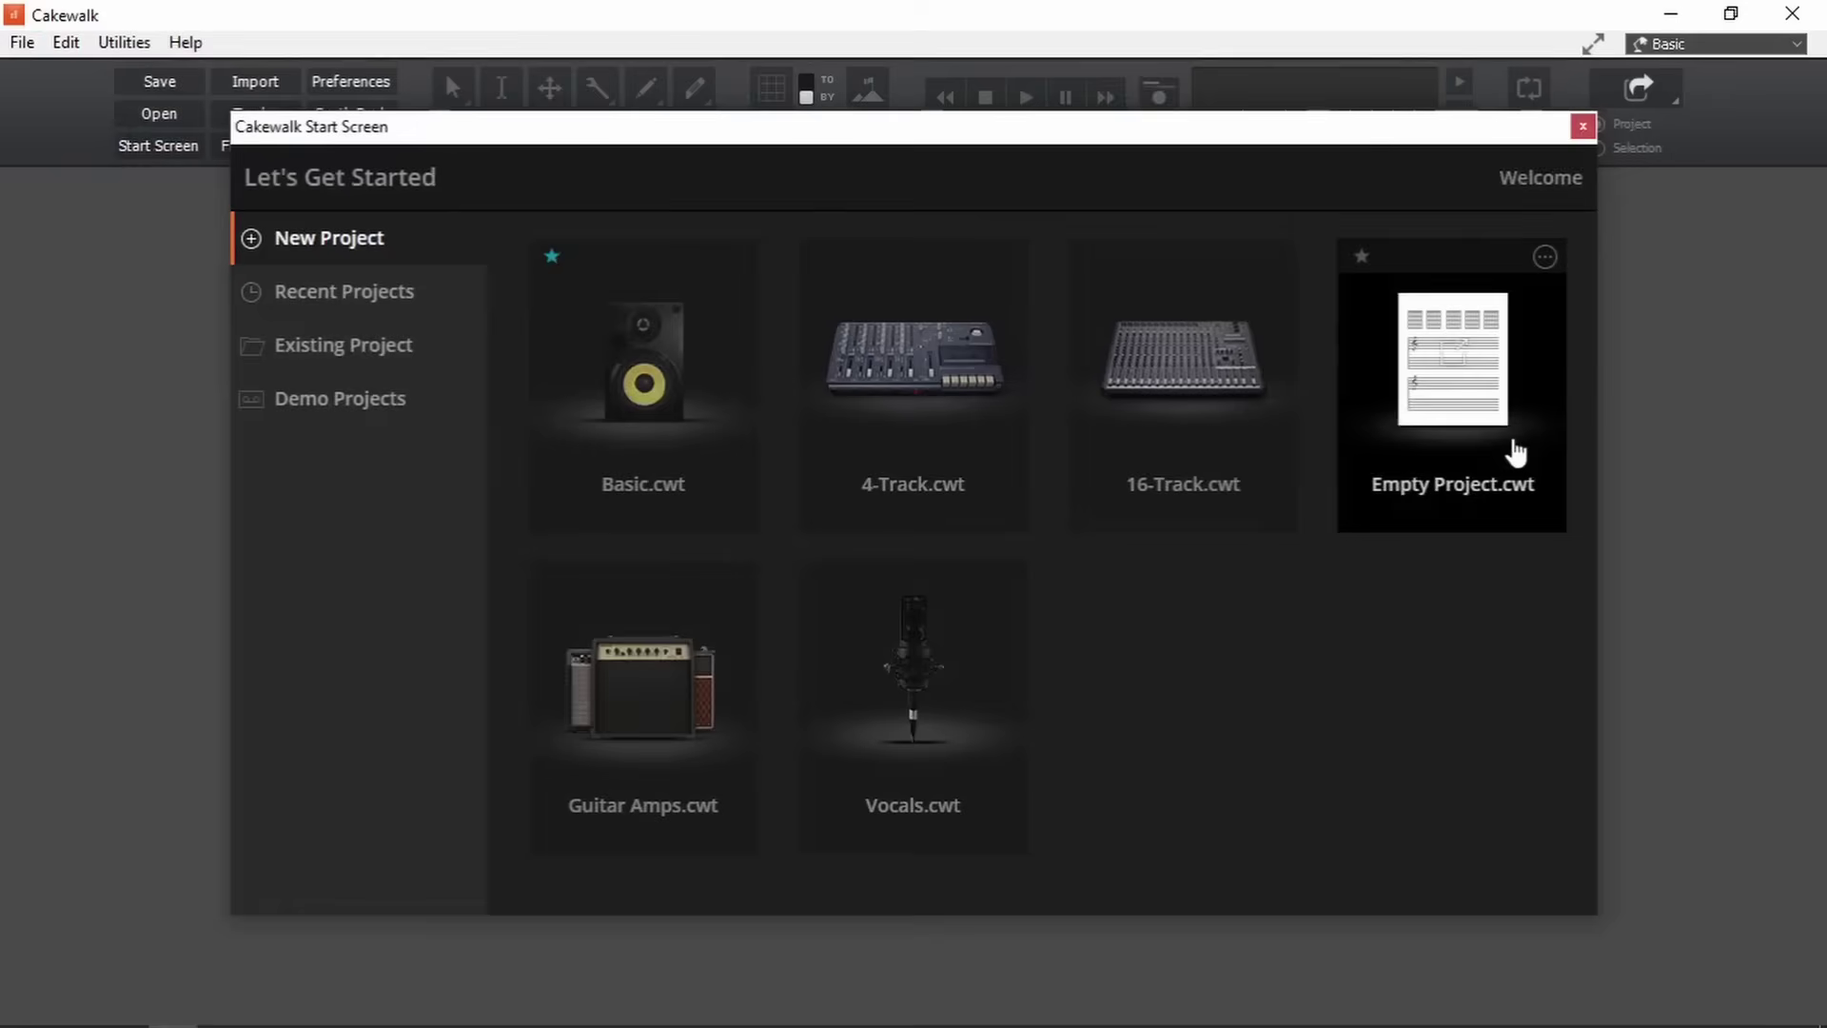
click(344, 302)
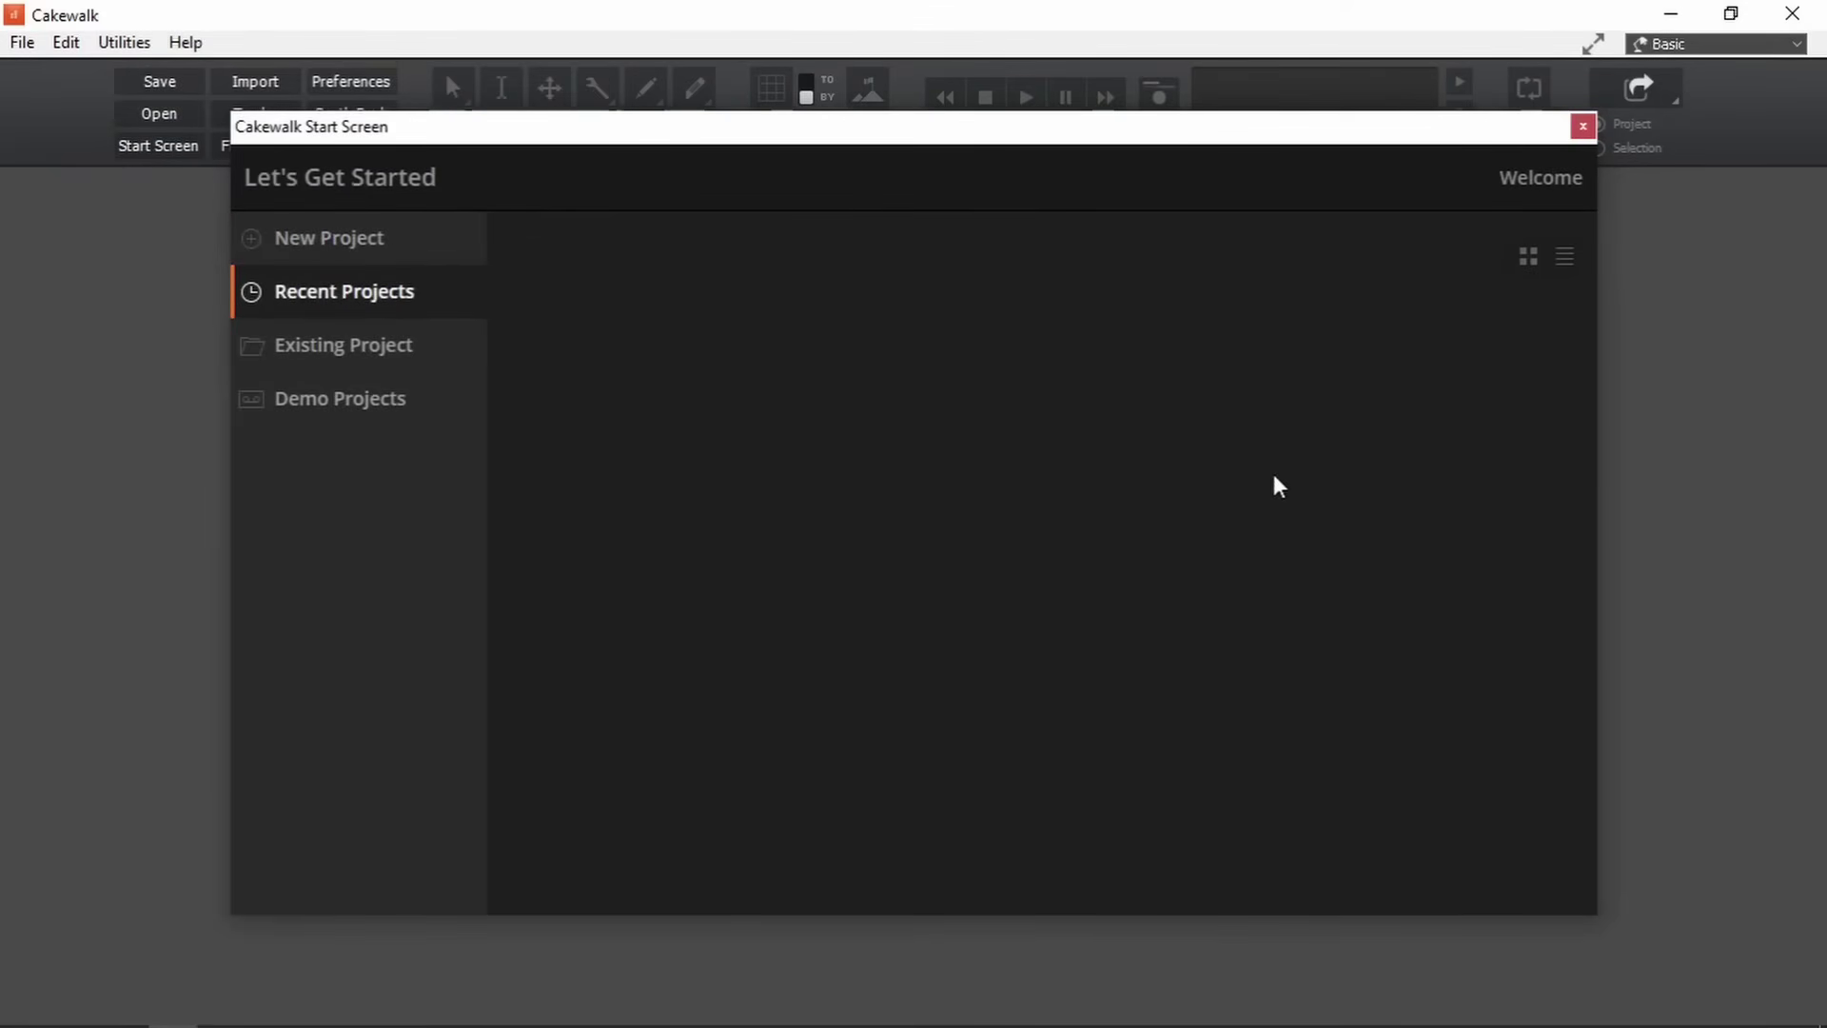
click(361, 345)
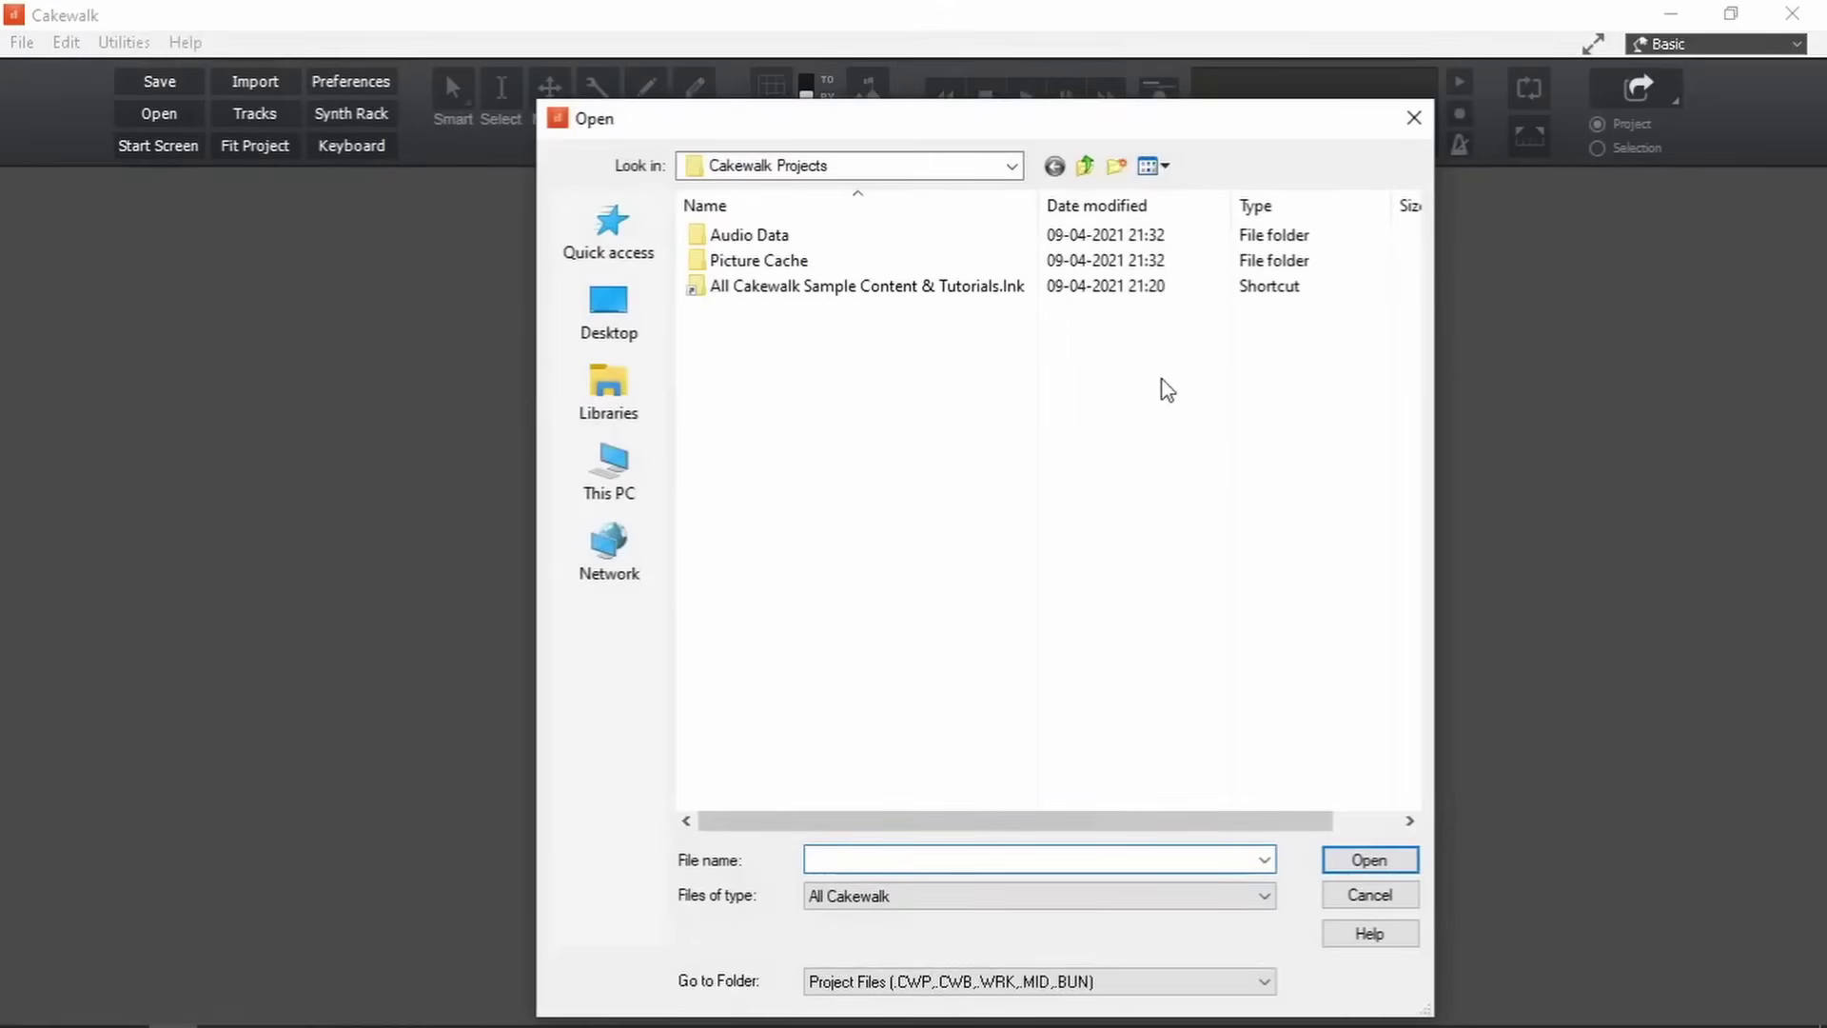
click(1414, 117)
click(350, 409)
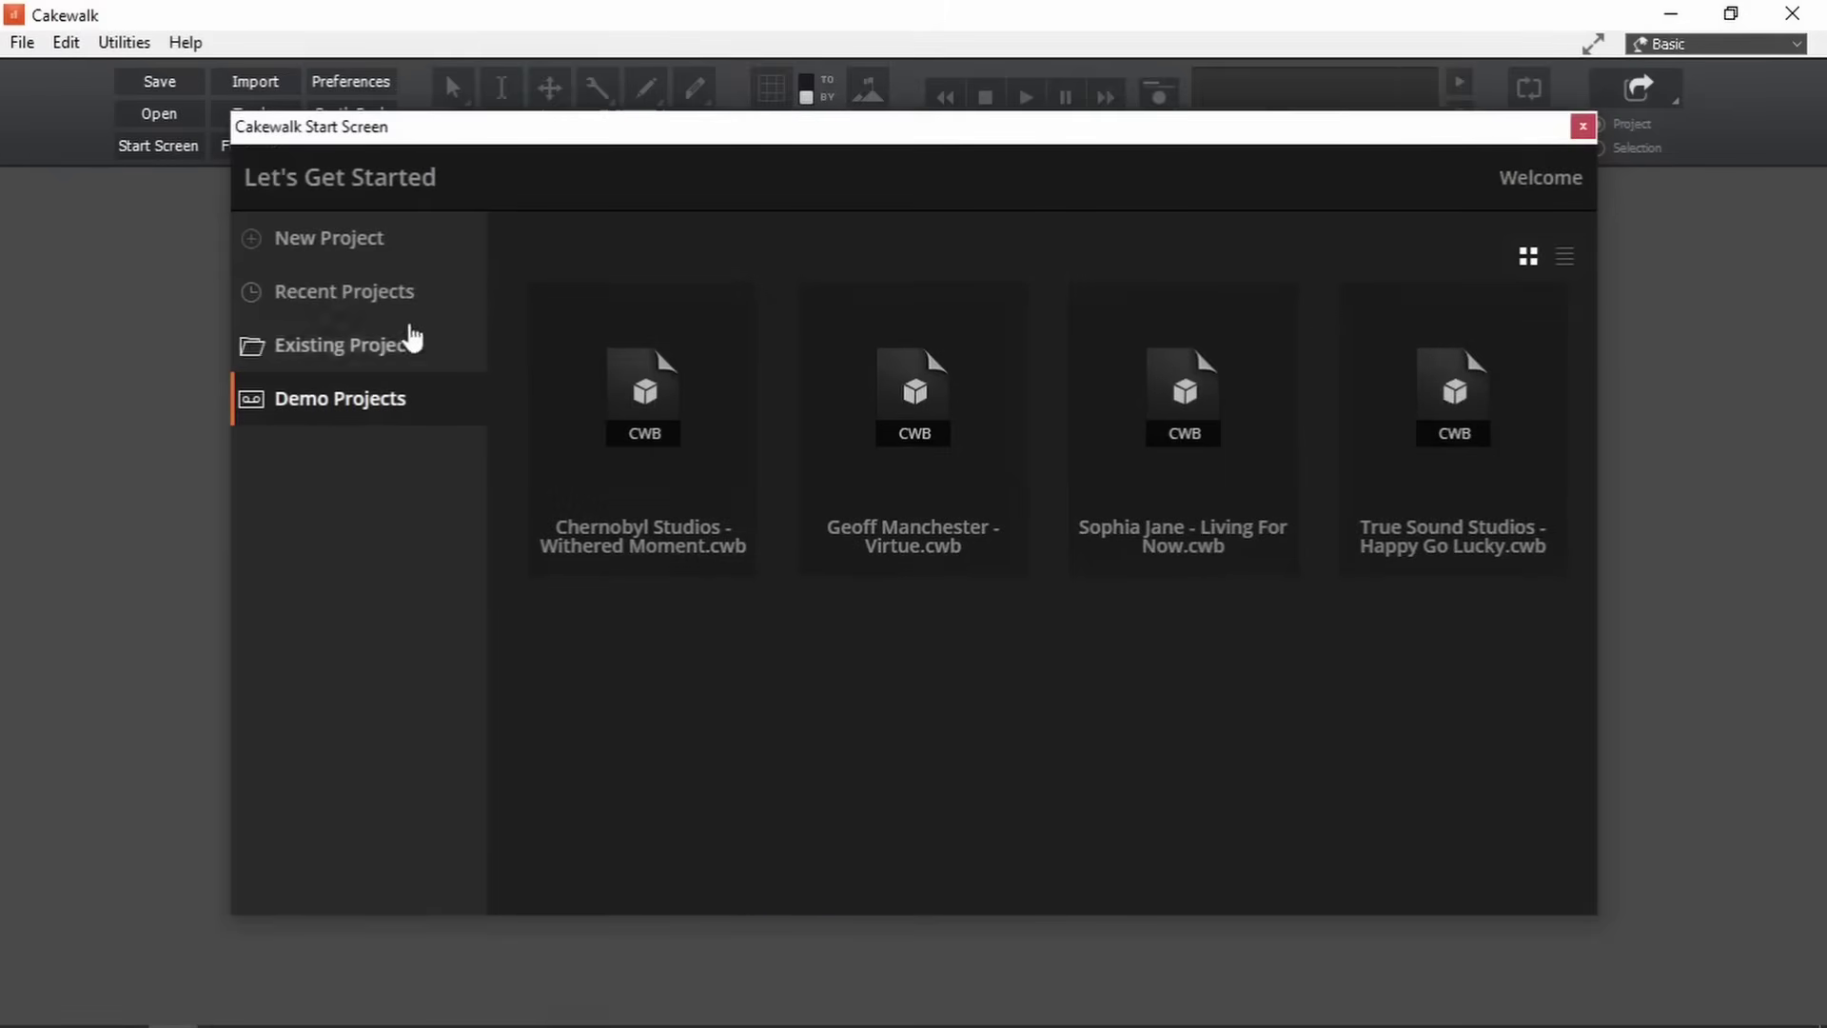
click(341, 246)
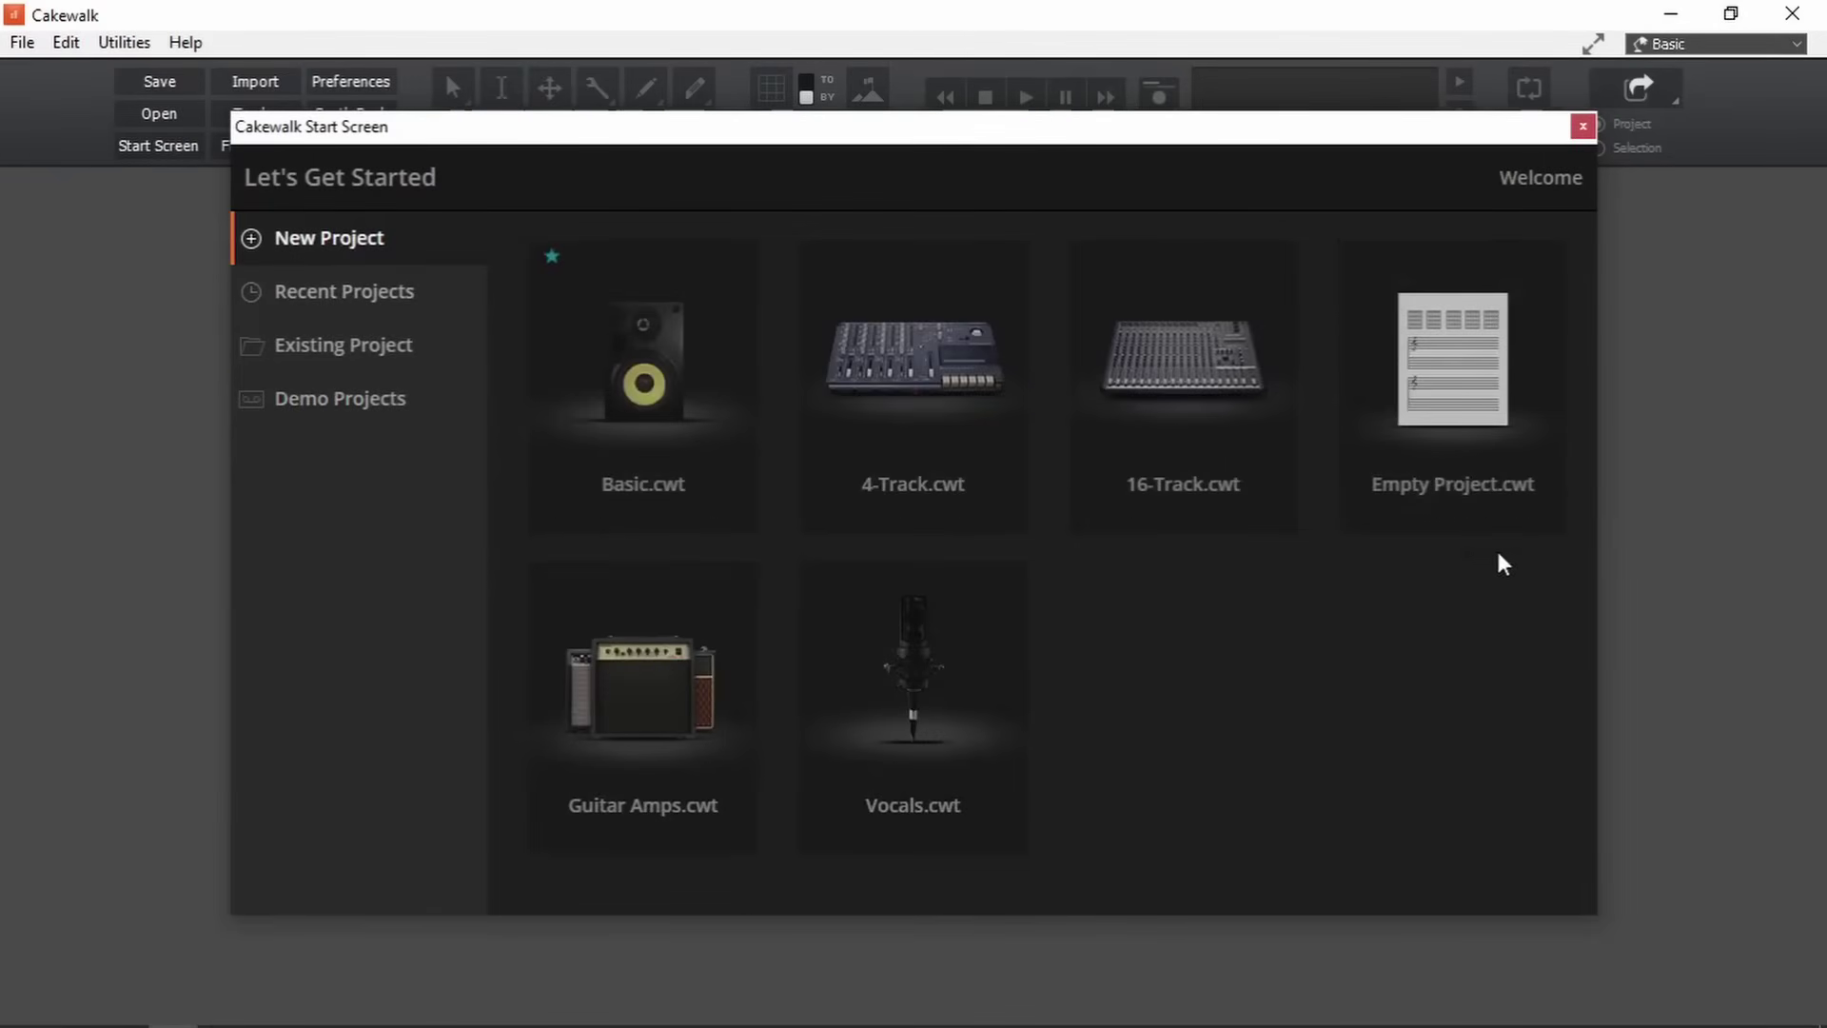
Create Untitled Project1 from Empty Project.cwt, then float and close the Help Module
click(1435, 498)
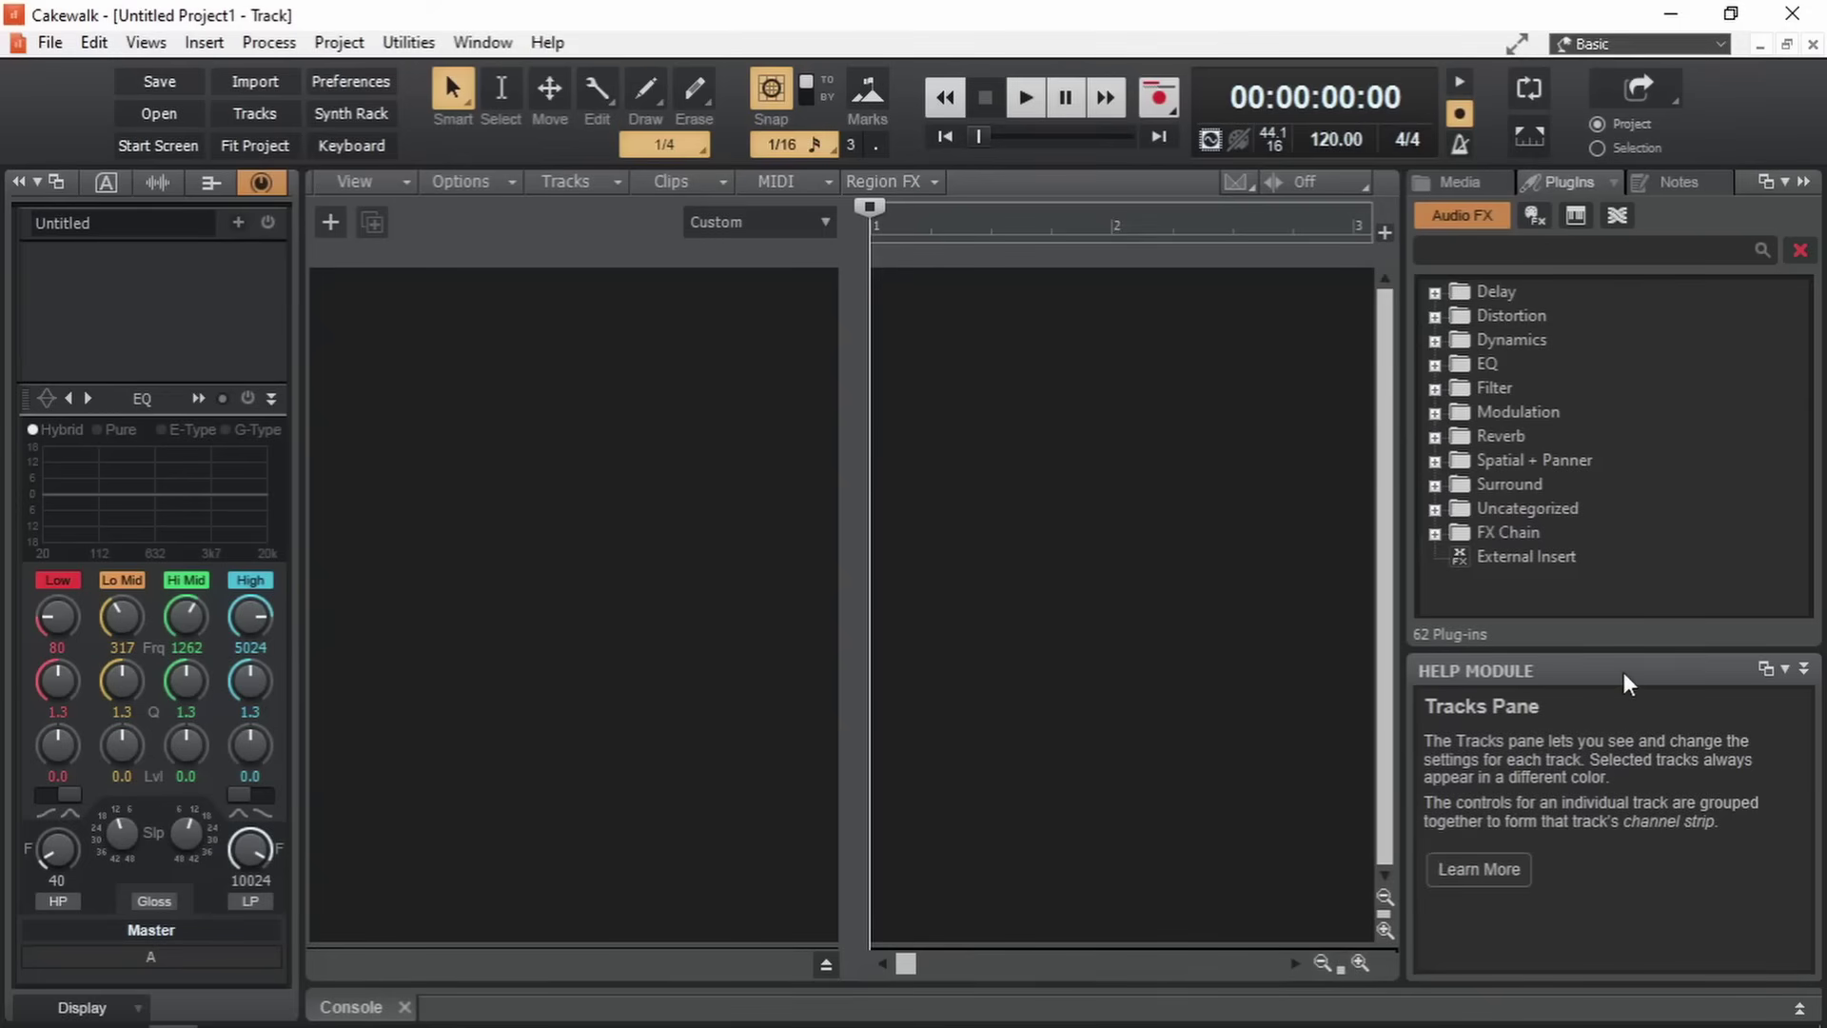
drag(1624, 668, 1227, 640)
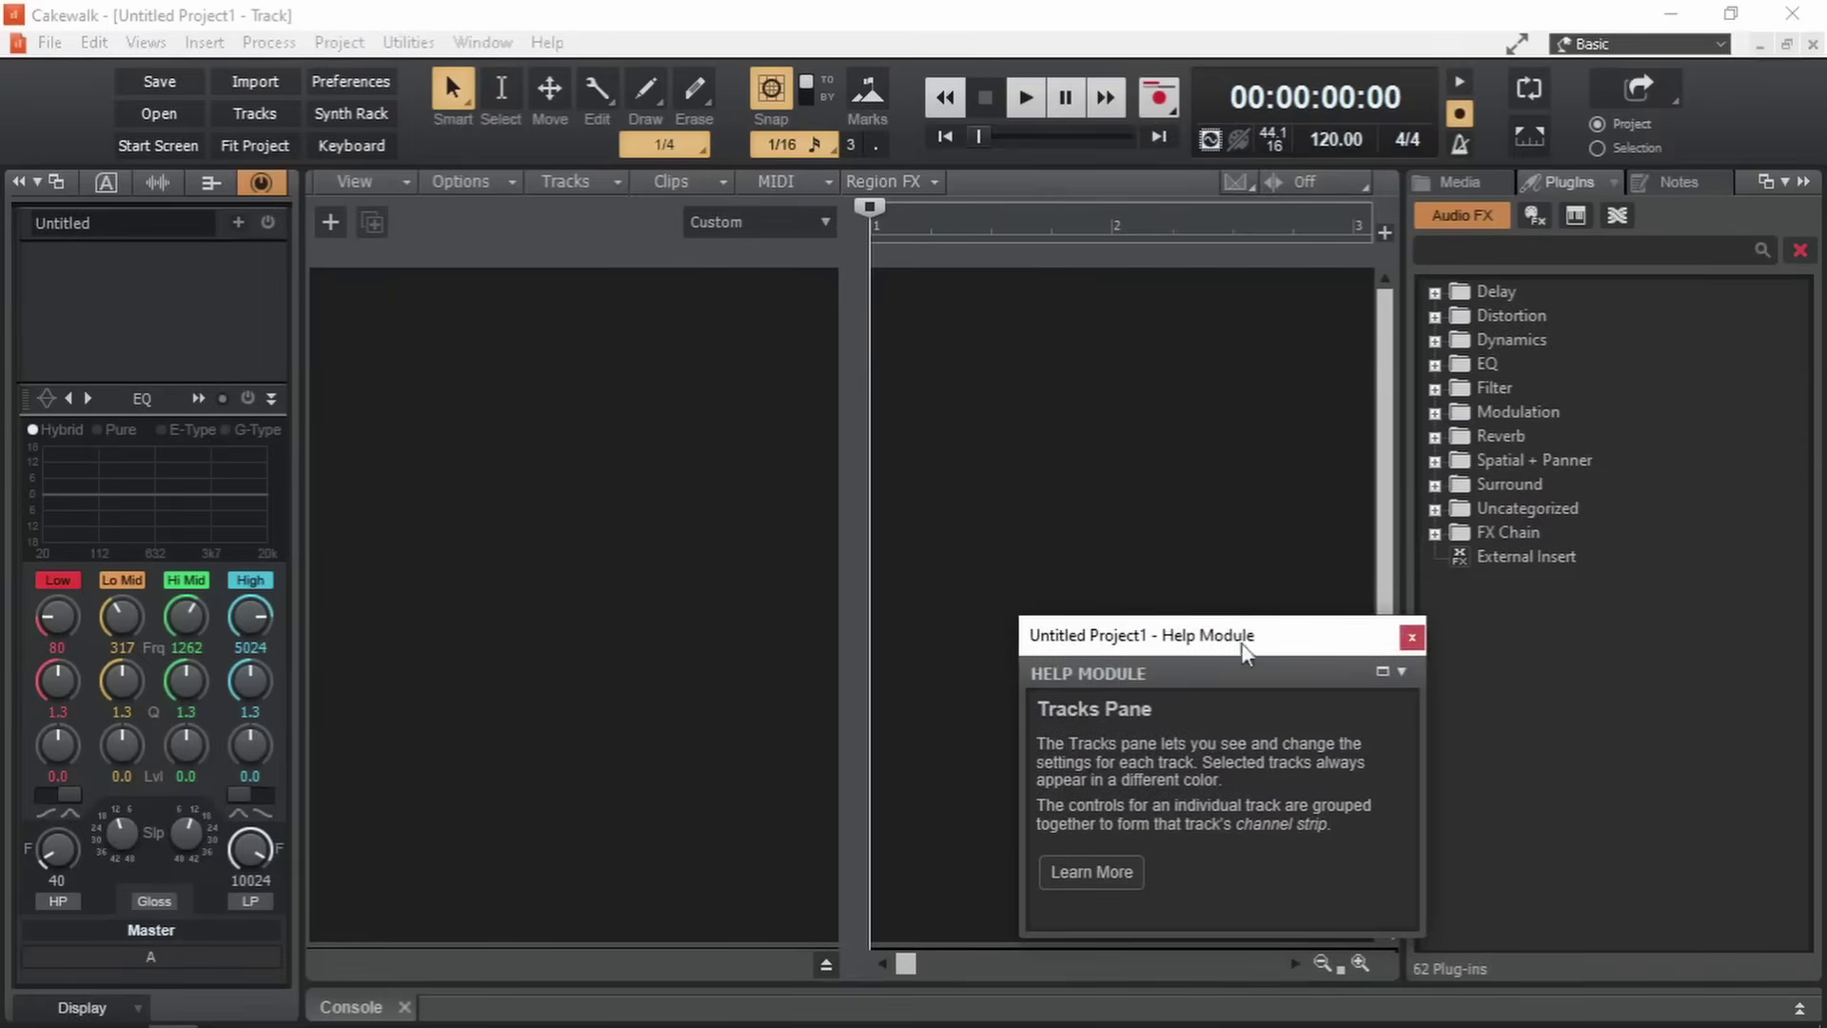
click(1411, 636)
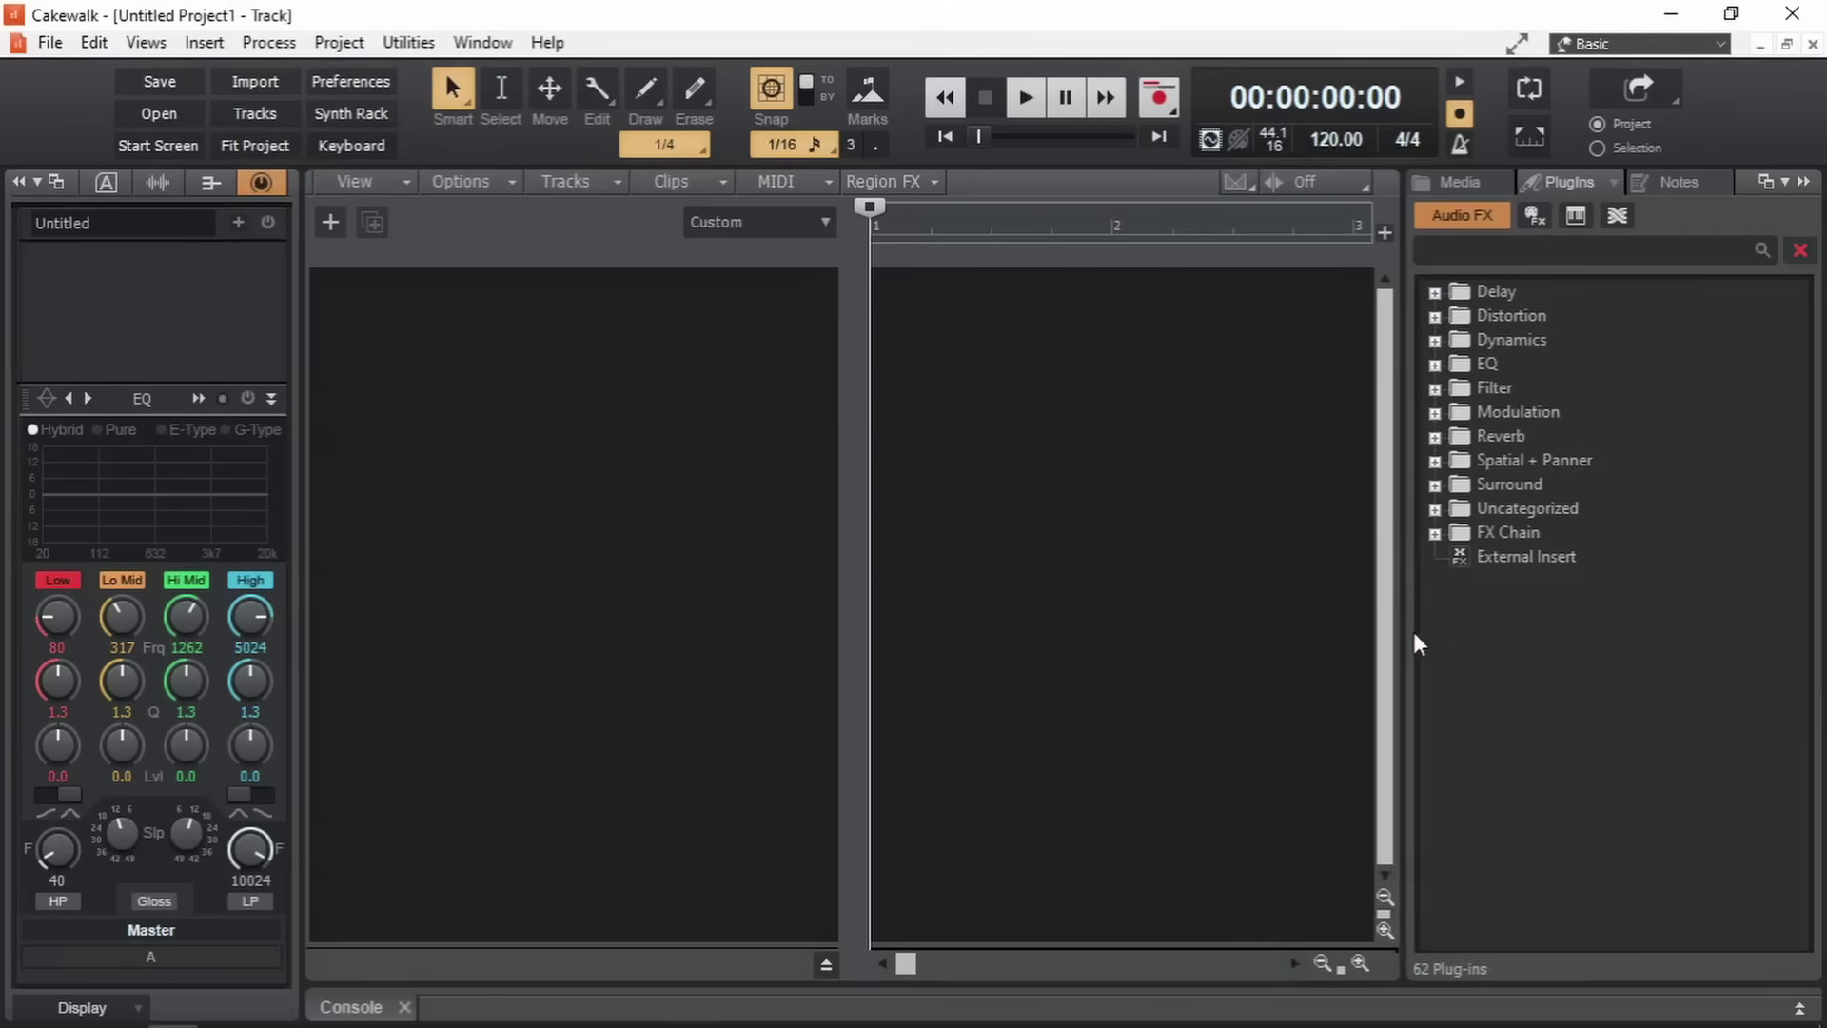